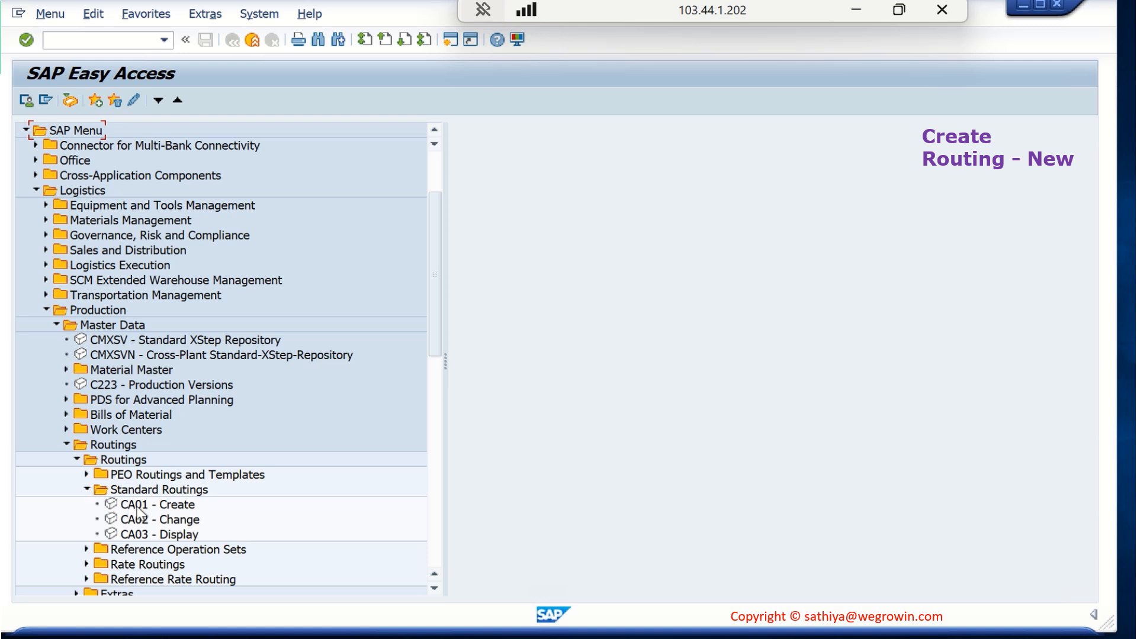
Start creating a standard routing with transaction CA01 and set the material to SGMC-TRNG-GB1005
left_click(140, 505)
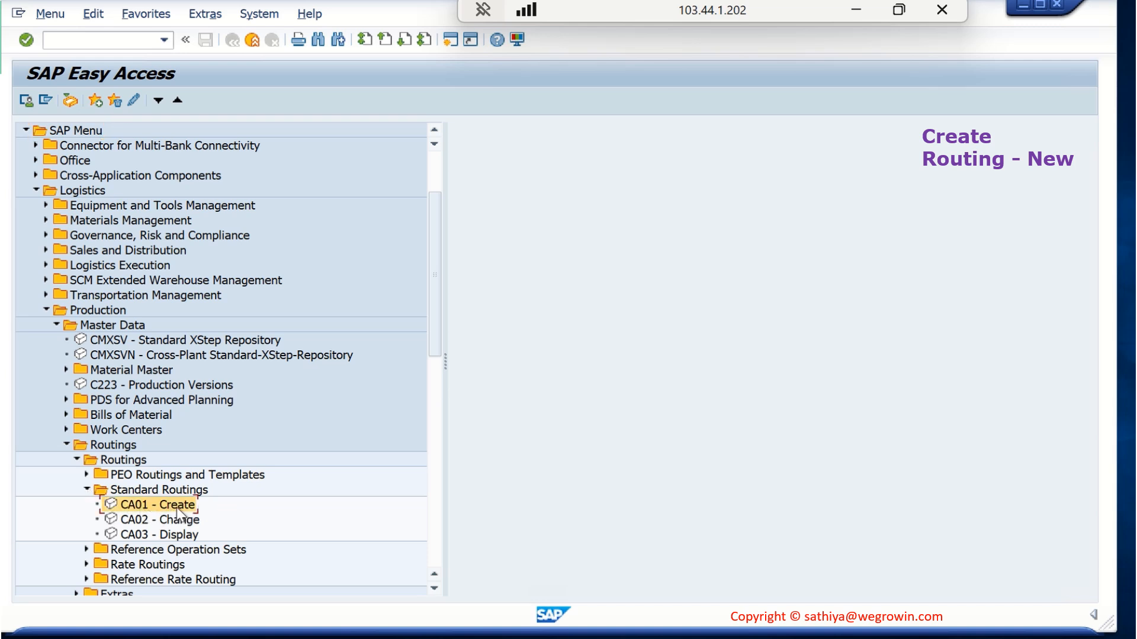
double_click(178, 508)
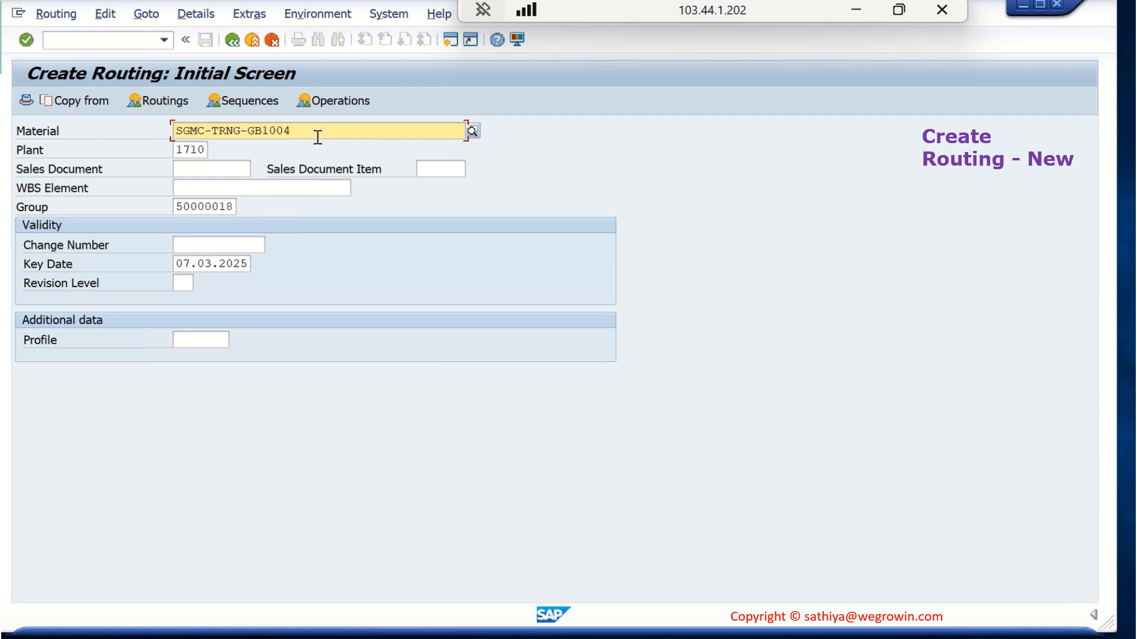
key("BackSpace")
type("5")
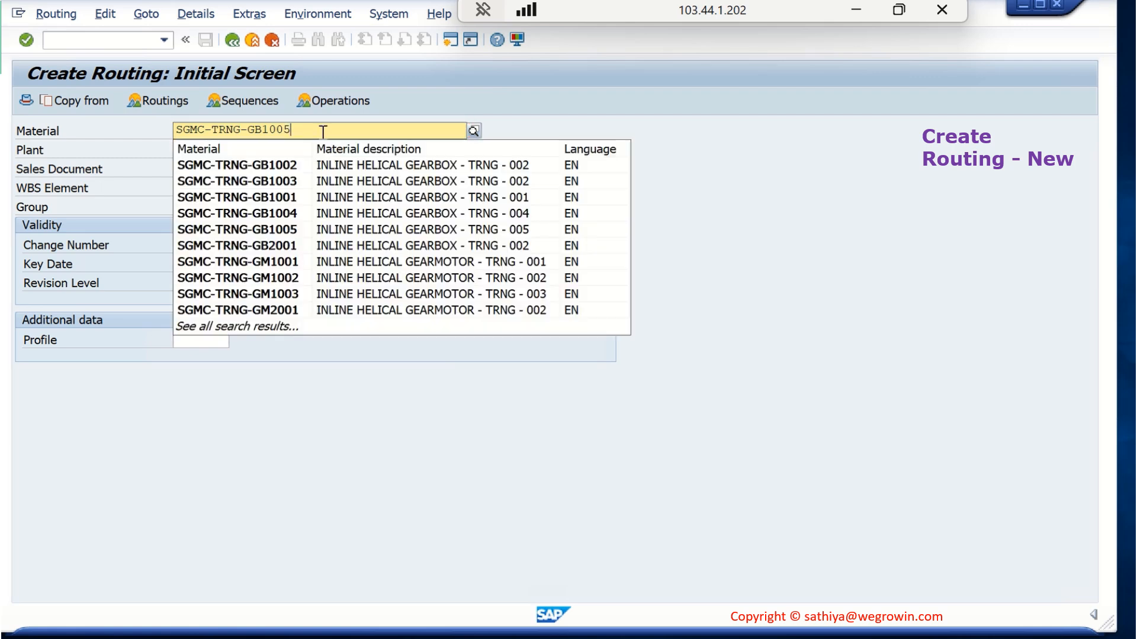
key("Return")
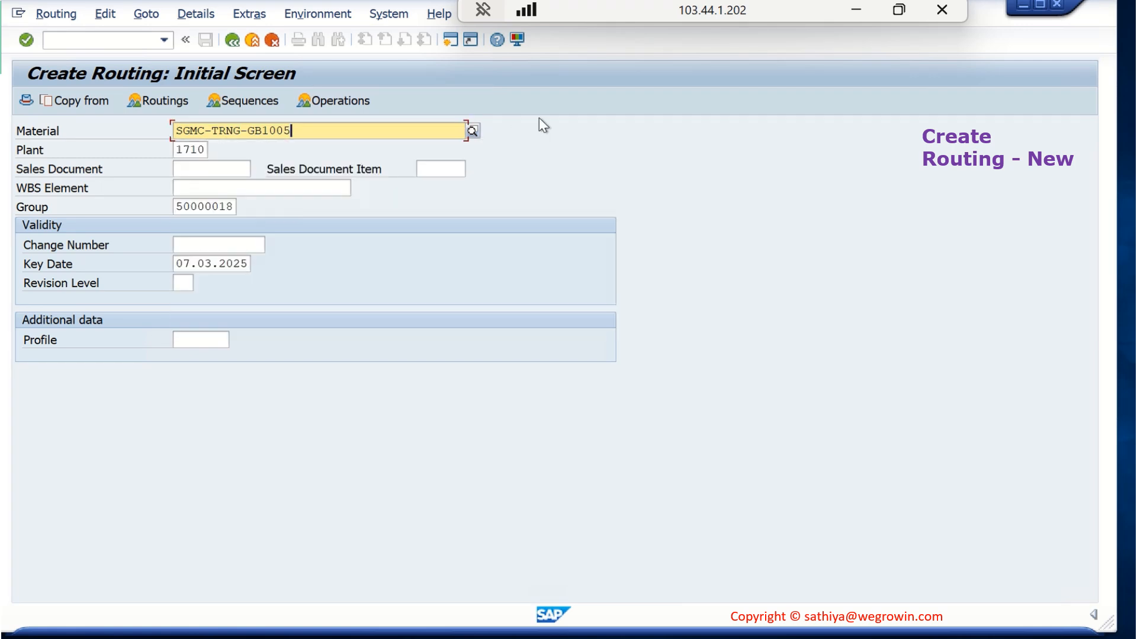
Clear the group number and set the key date to 01.03.2025 for the new routing
left_click(212, 207)
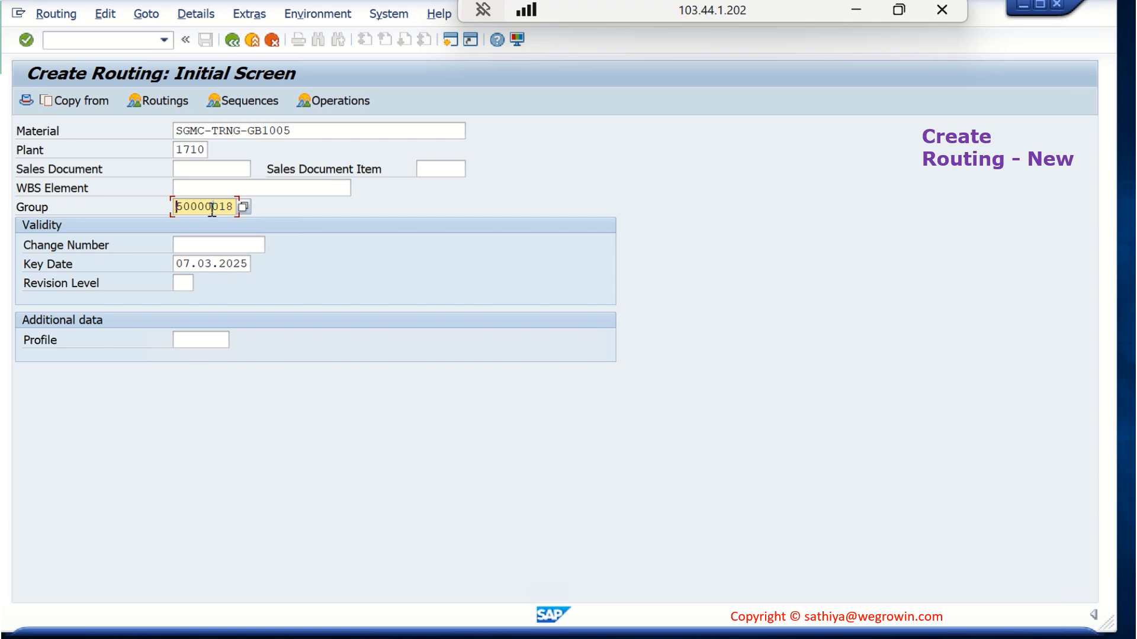
double_click(212, 207)
key("Delete")
left_click(201, 263)
double_click(202, 264)
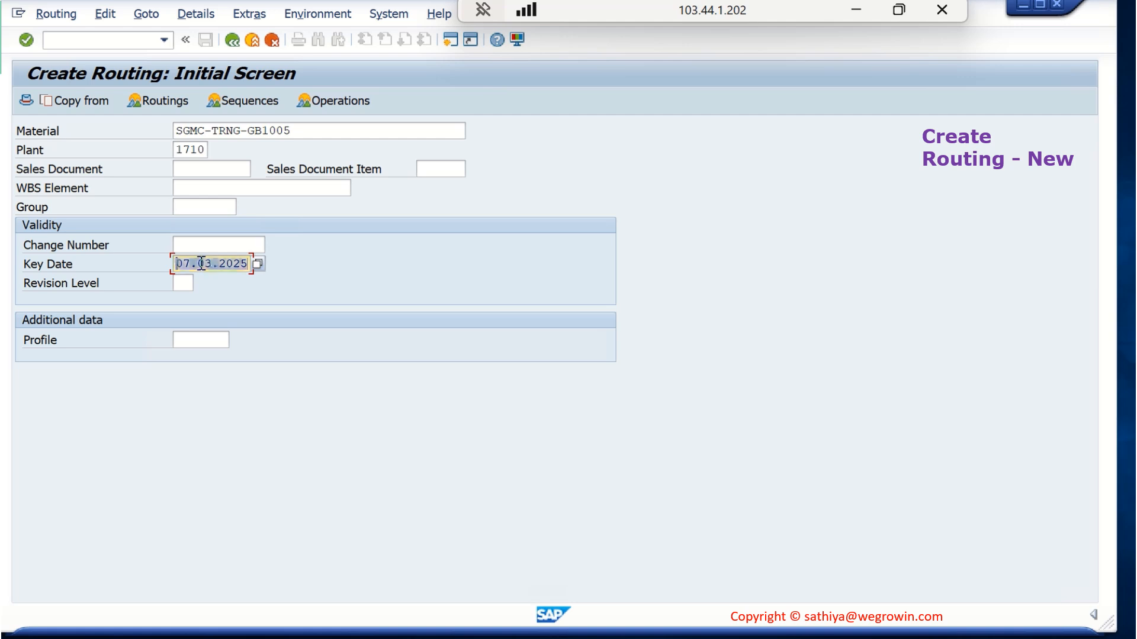
type("01.03.2025")
Read the field help for the key date, including how its default value is determined, and close it
key("F1")
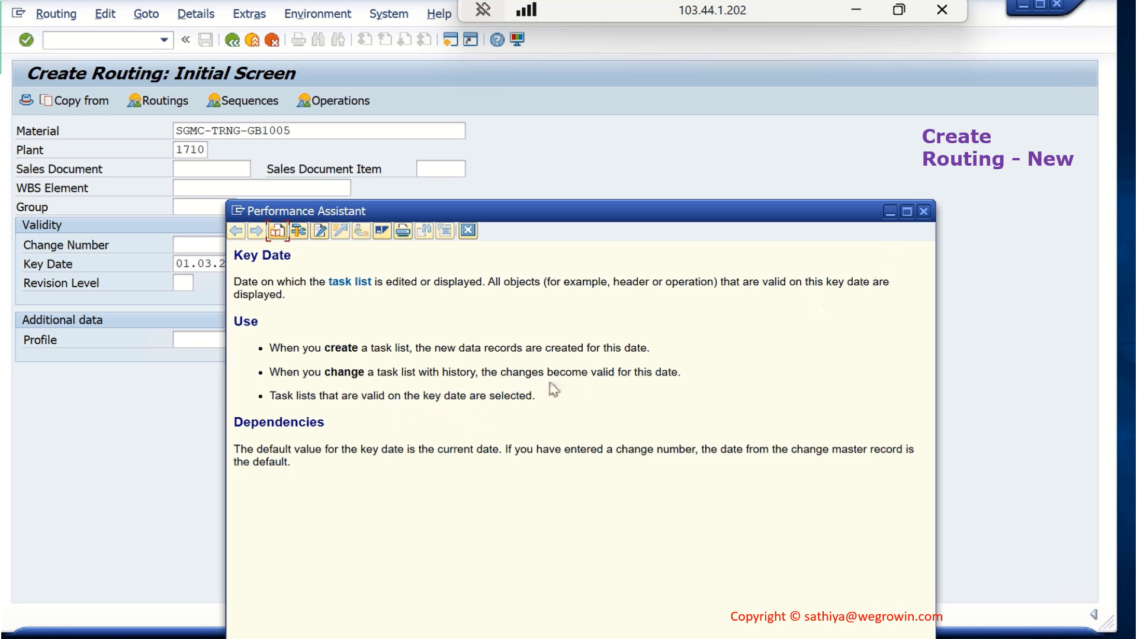
left_click_drag(309, 451, 479, 452)
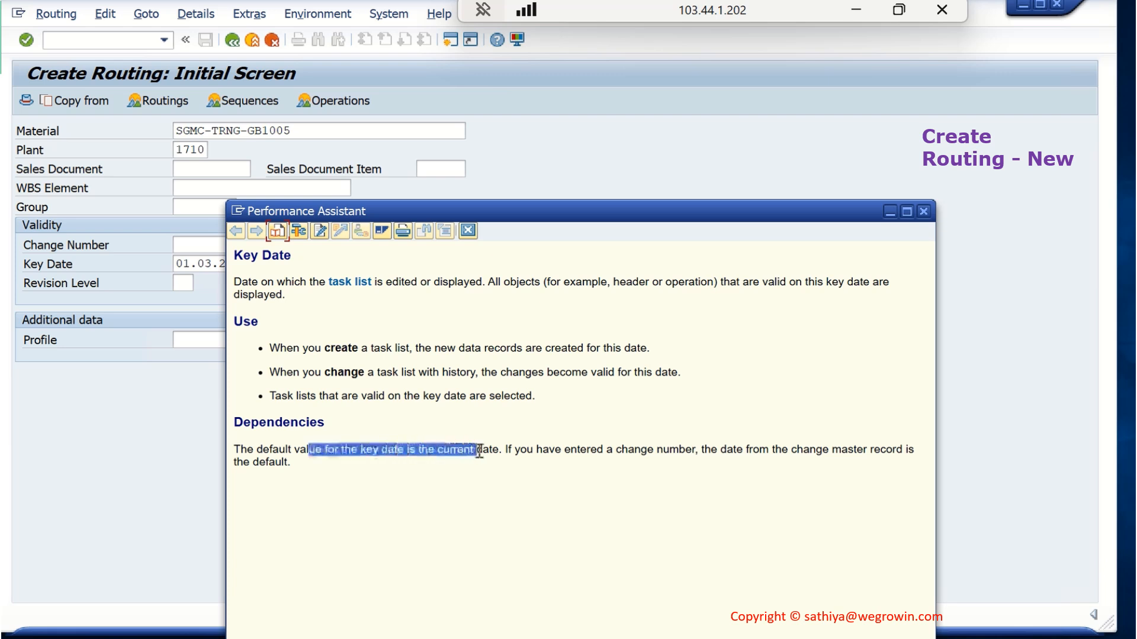
left_click(580, 455)
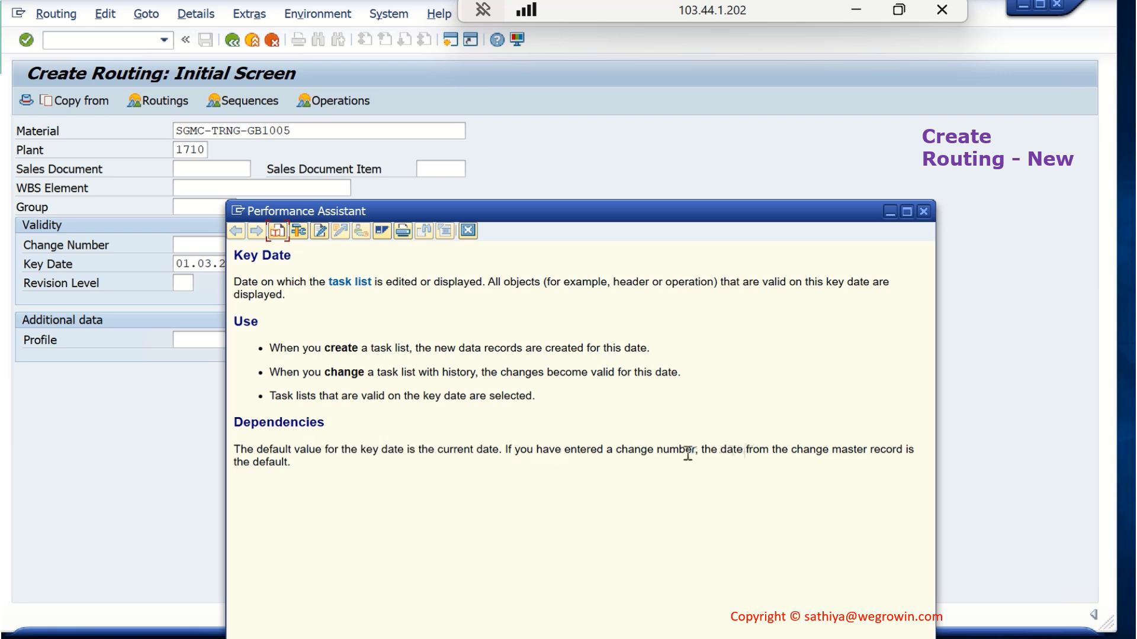
left_click_drag(719, 450, 835, 451)
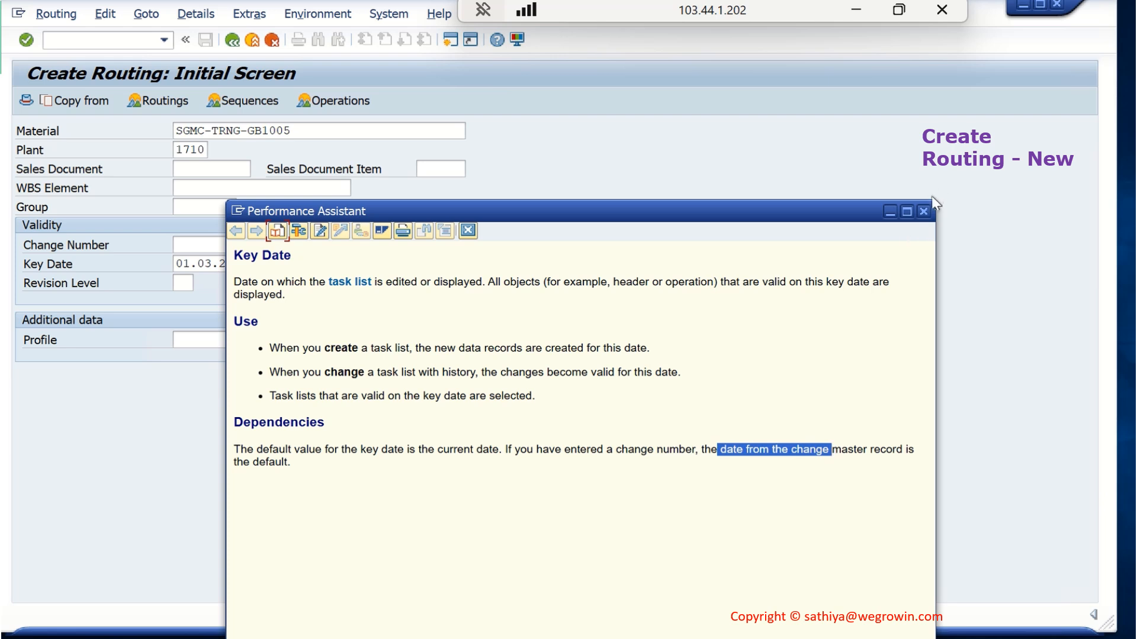
left_click(924, 212)
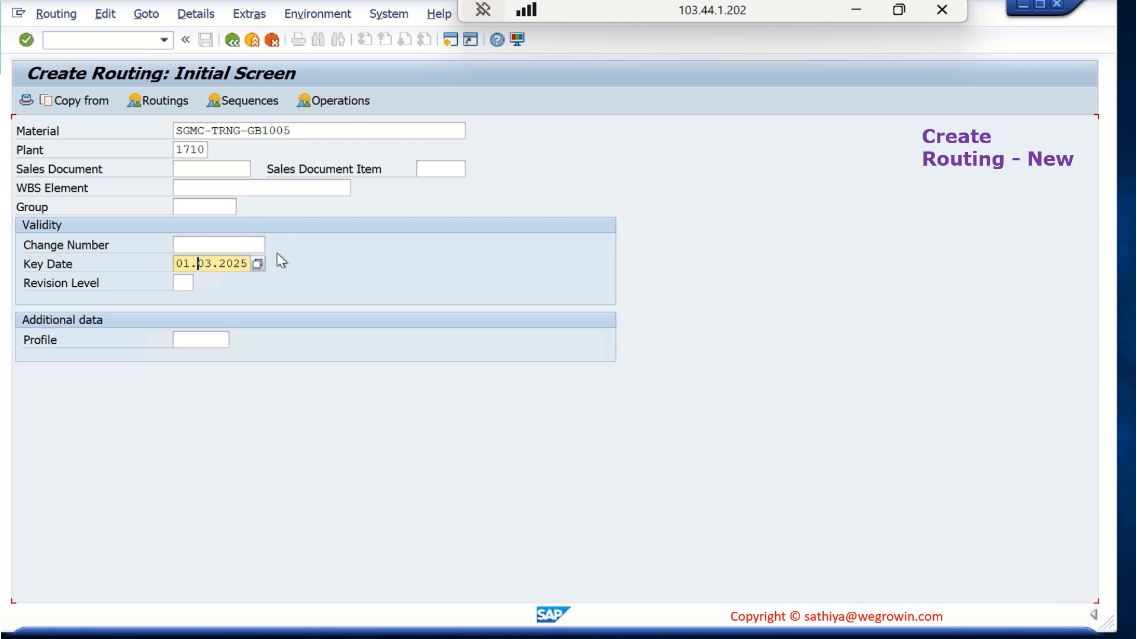
Examine the open material BOM of SGMC-TRNG-GB1005 and the existing routing of SGMC-TRNG-GB1004, and return to the routing creation screen
left_click(296, 638)
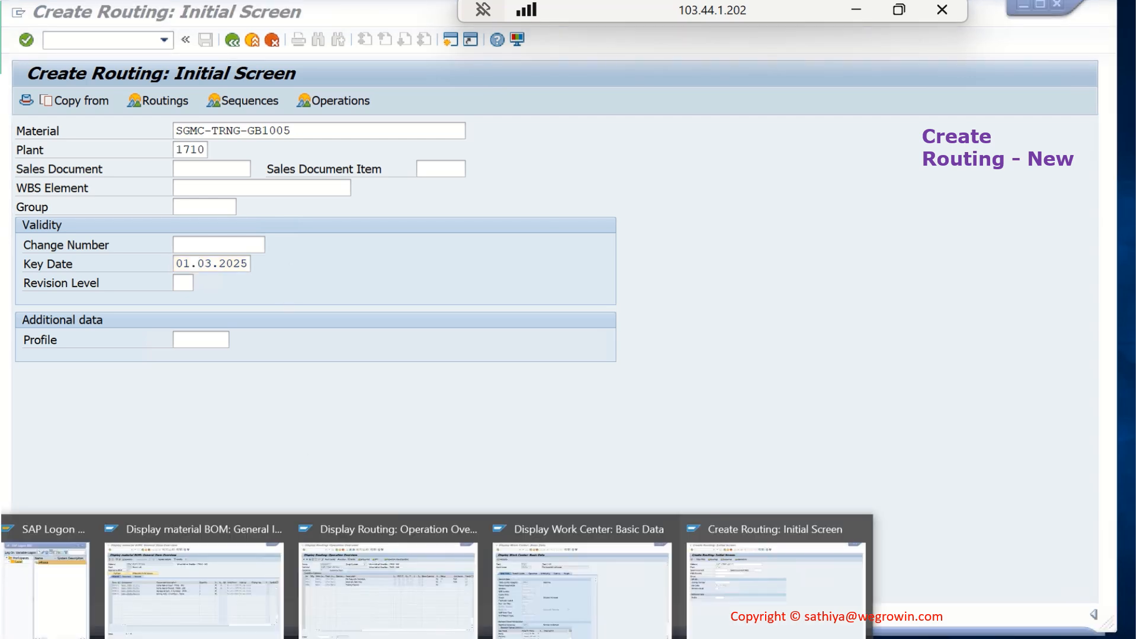
left_click(231, 553)
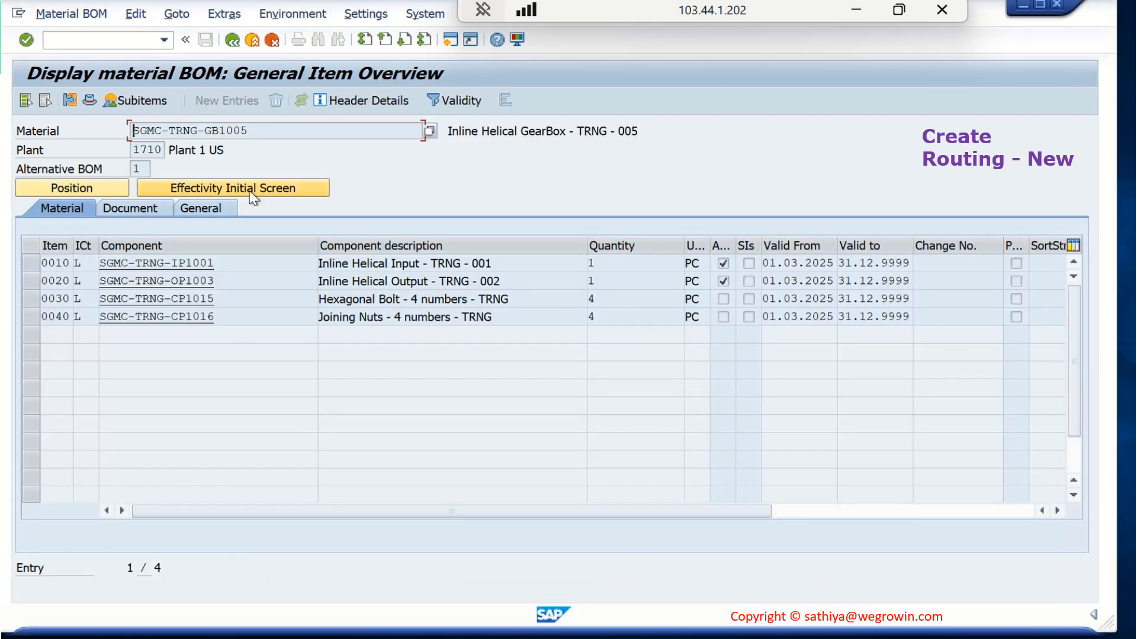
left_click_drag(267, 131, 168, 136)
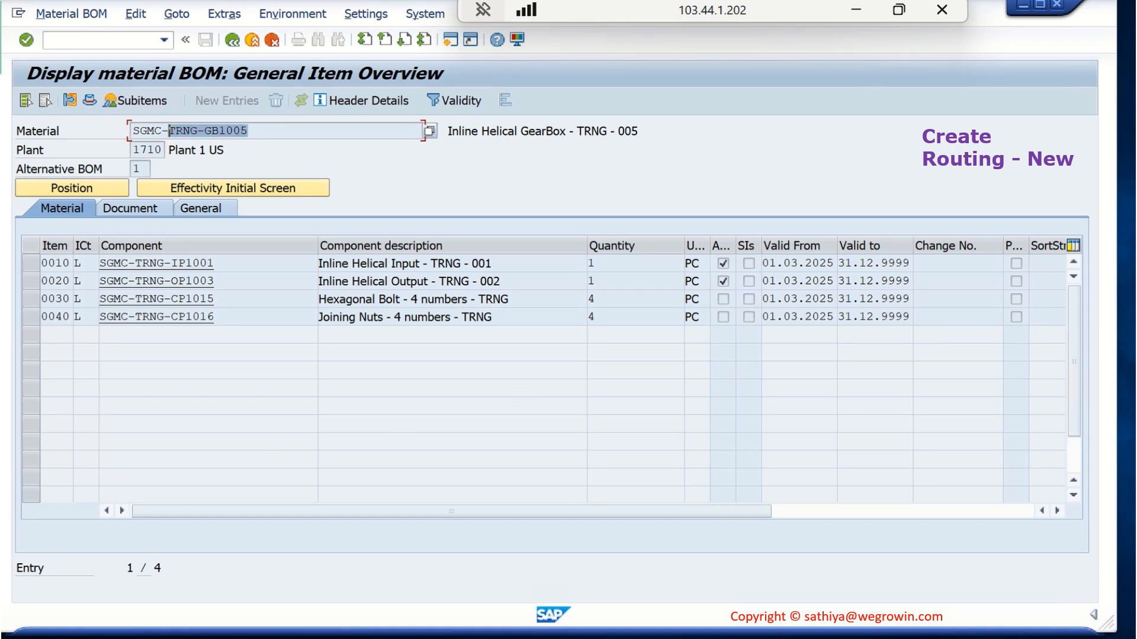
left_click(436, 638)
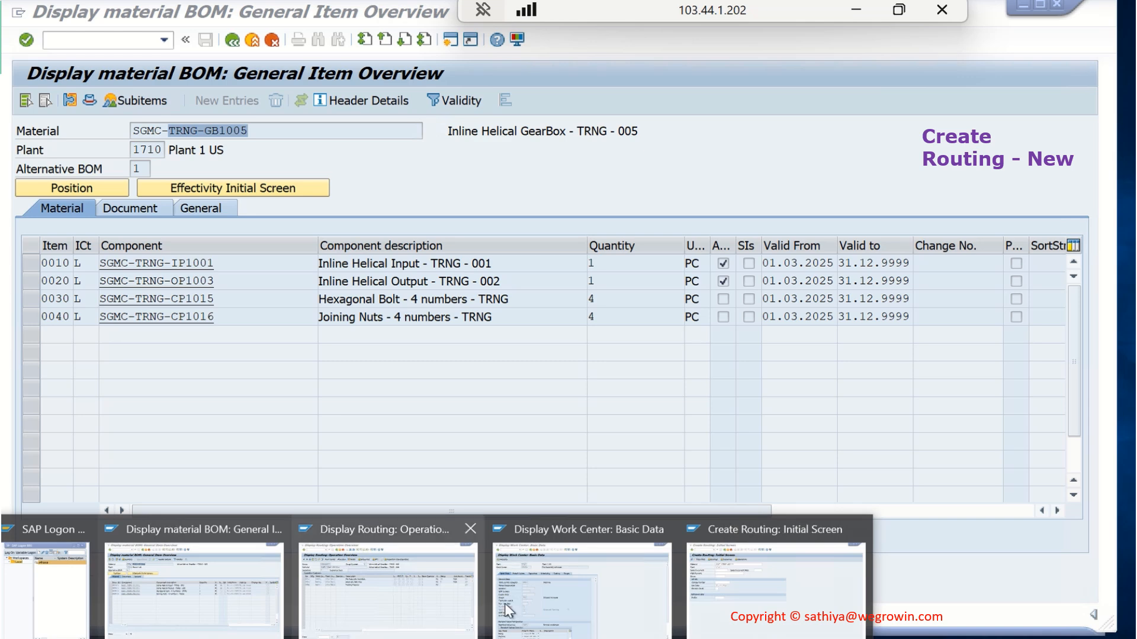
mouse_move(703, 591)
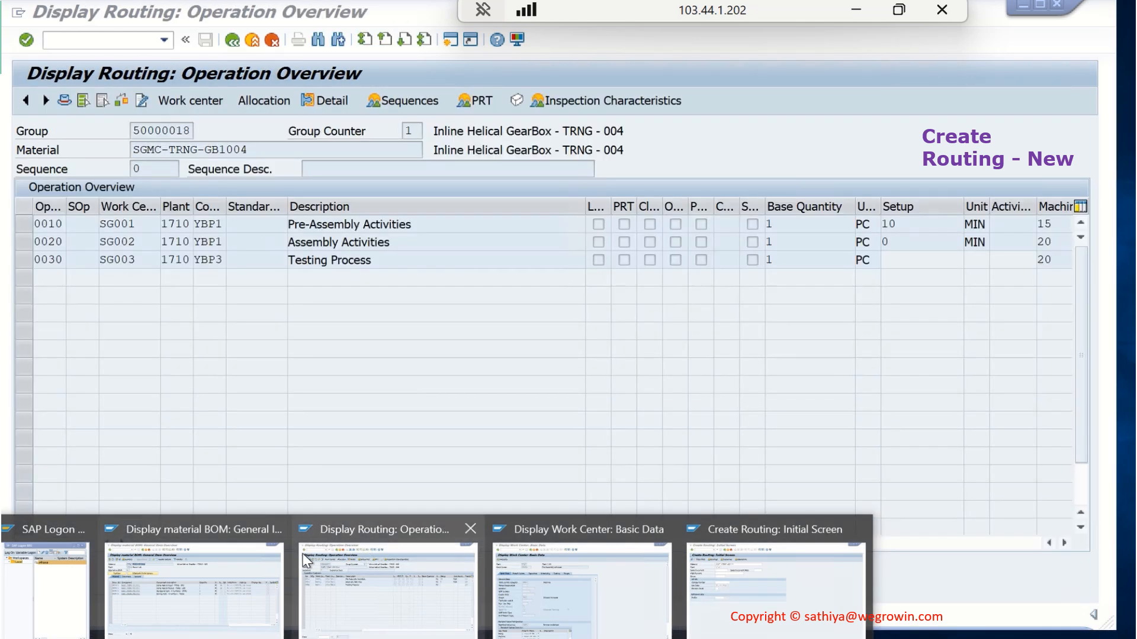
left_click(373, 573)
left_click_drag(255, 150, 115, 151)
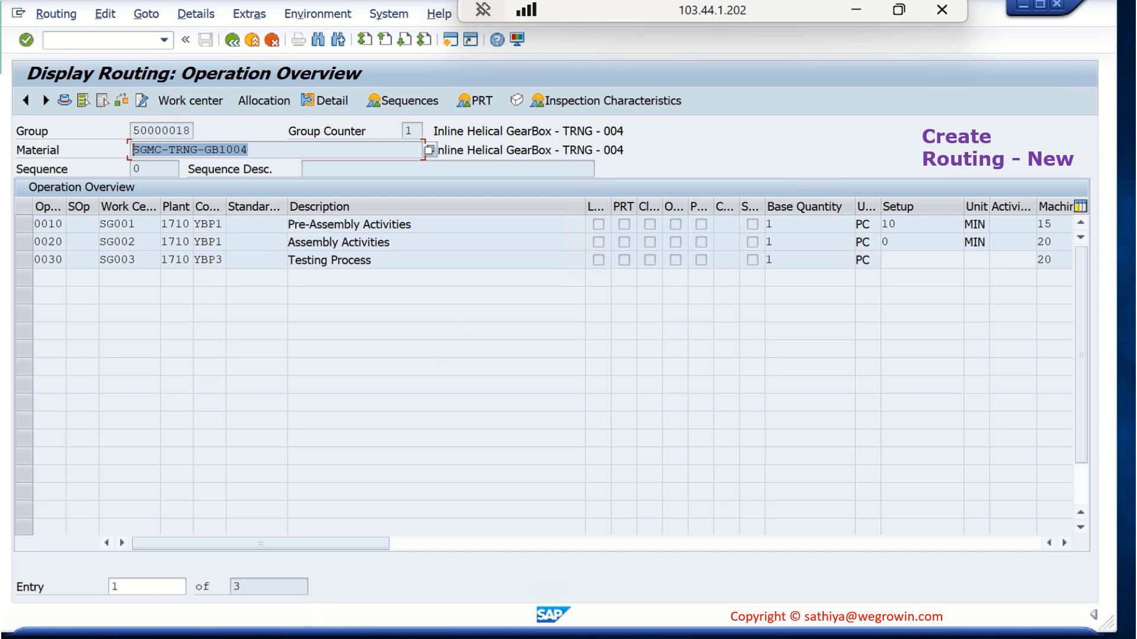
left_click(302, 638)
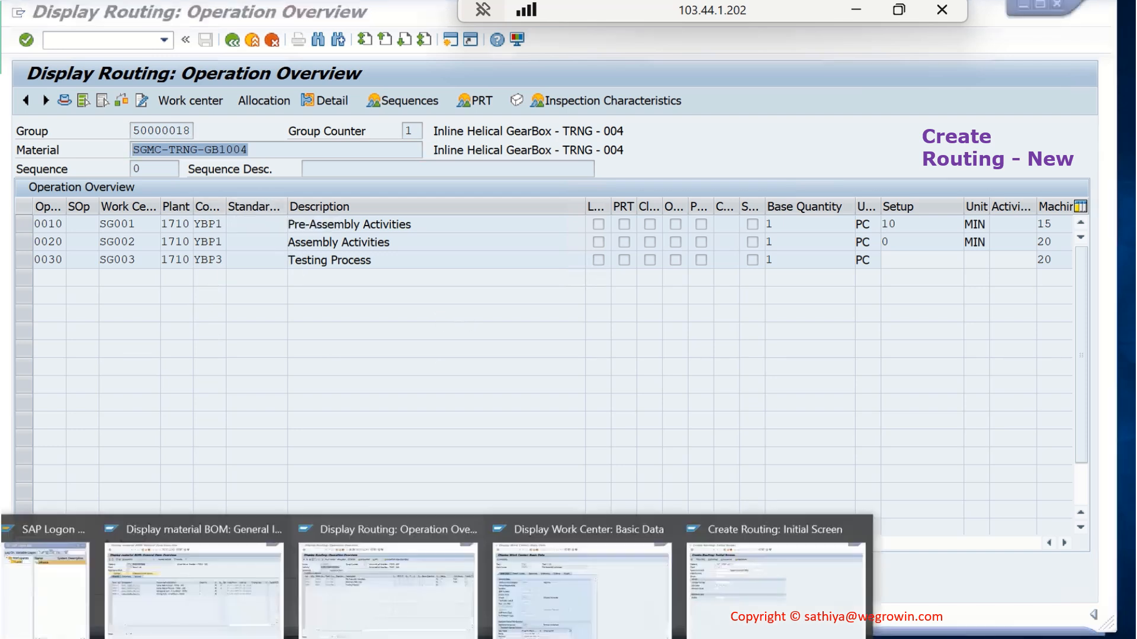
left_click(702, 589)
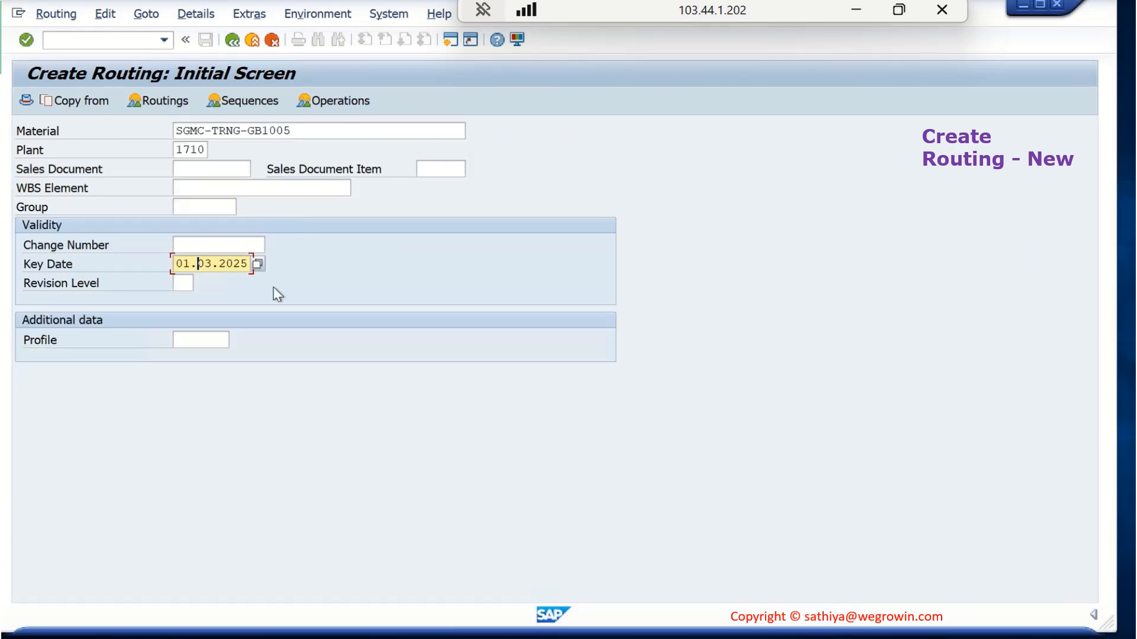
Proceed to the routing's header details and set the task list usage to 1 (Production)
key("Return")
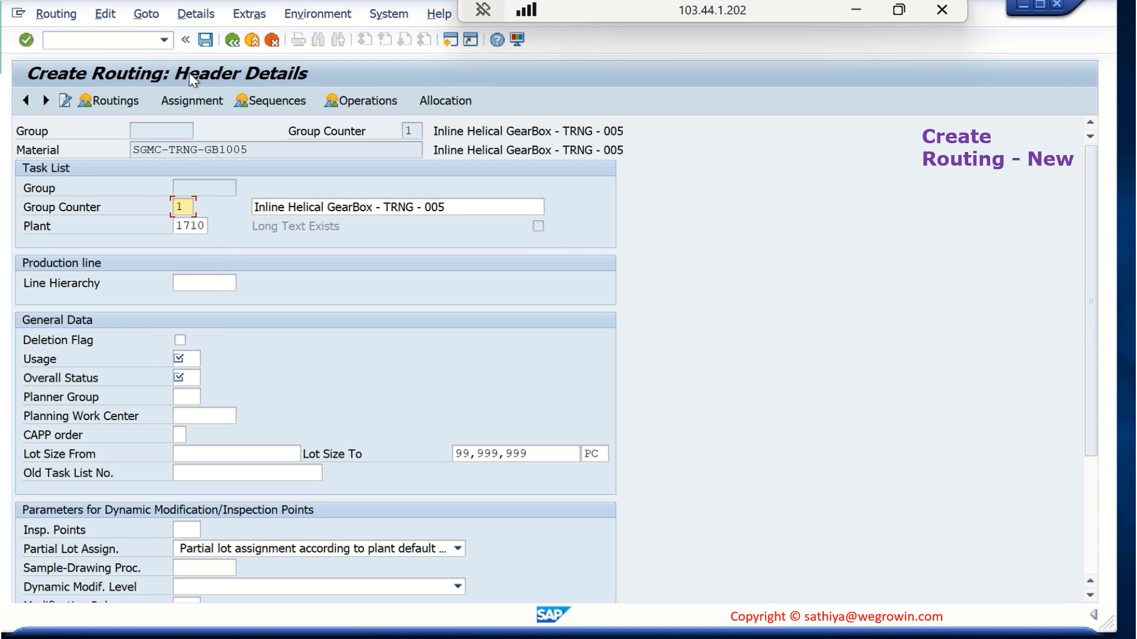
left_click(197, 191)
double_click(187, 205)
left_click(189, 359)
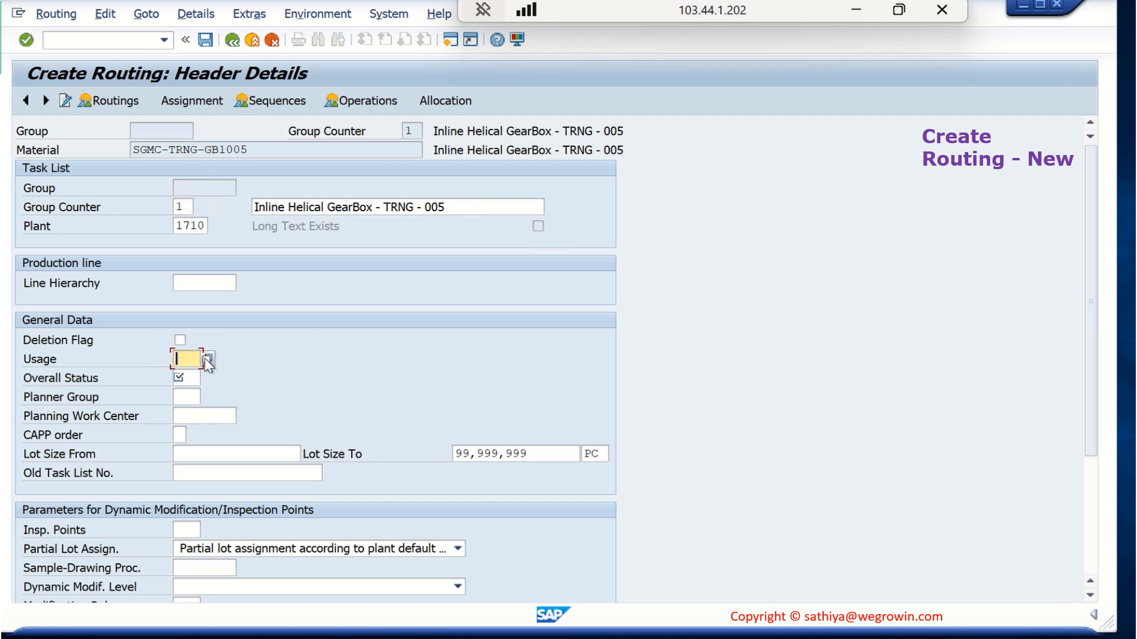
left_click(207, 358)
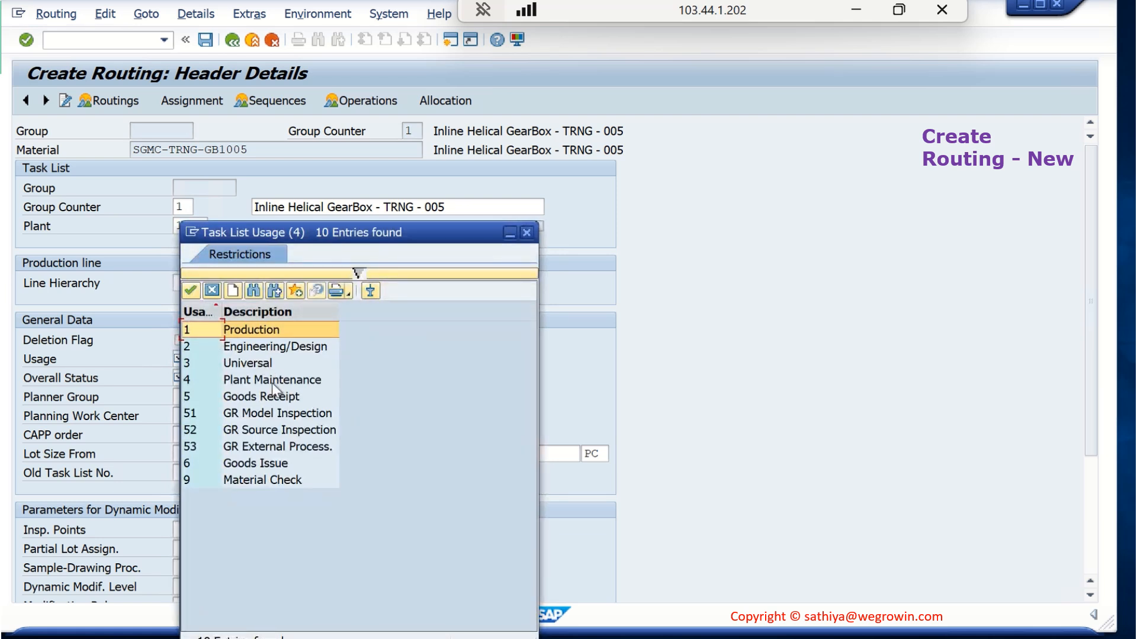
double_click(257, 329)
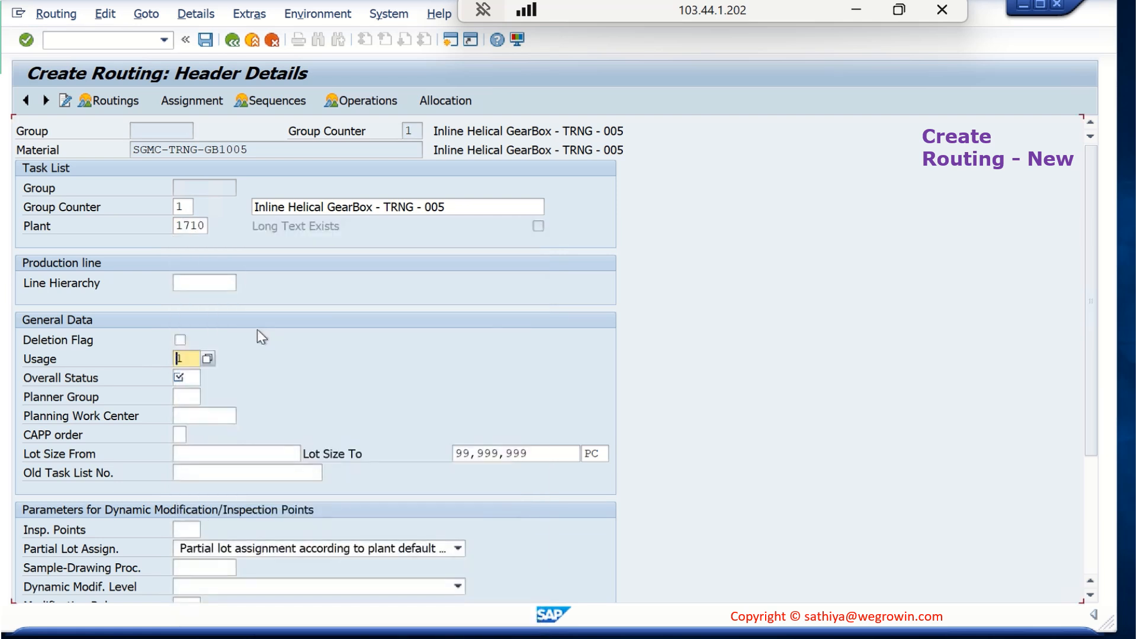
Set the overall status to 4, Released (General), and the starting lot size to 1
left_click(193, 376)
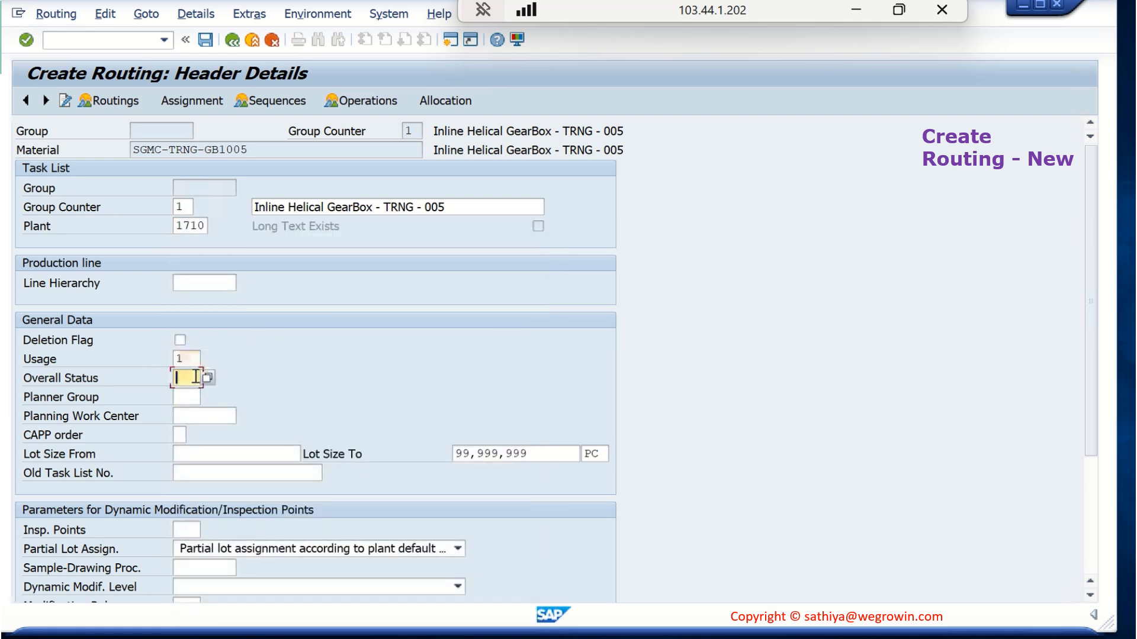
left_click(208, 376)
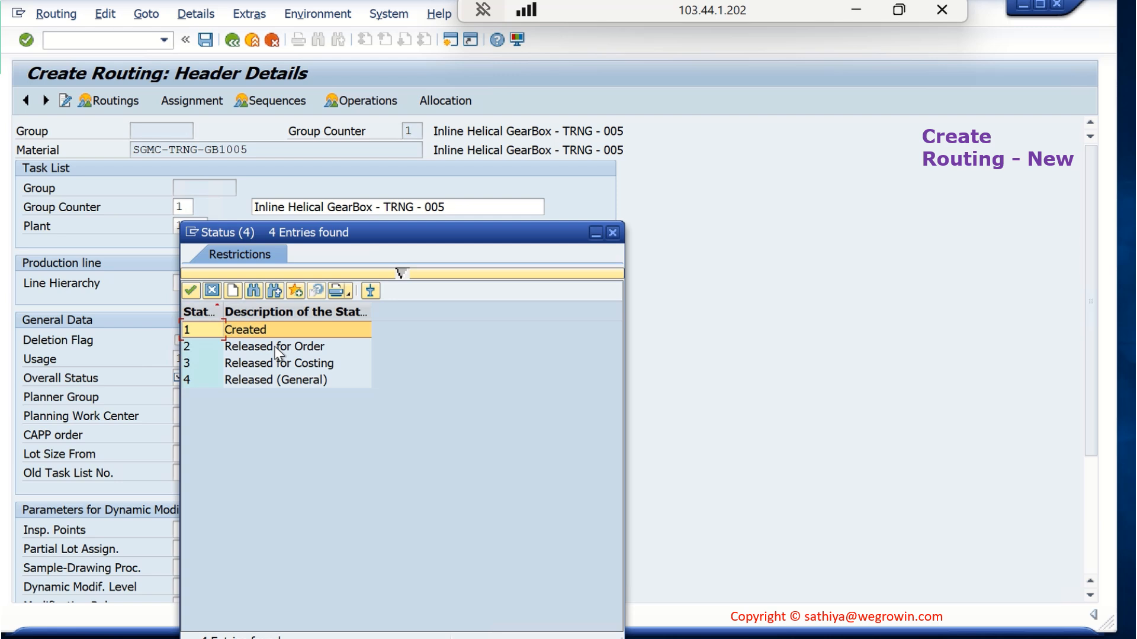
double_click(258, 379)
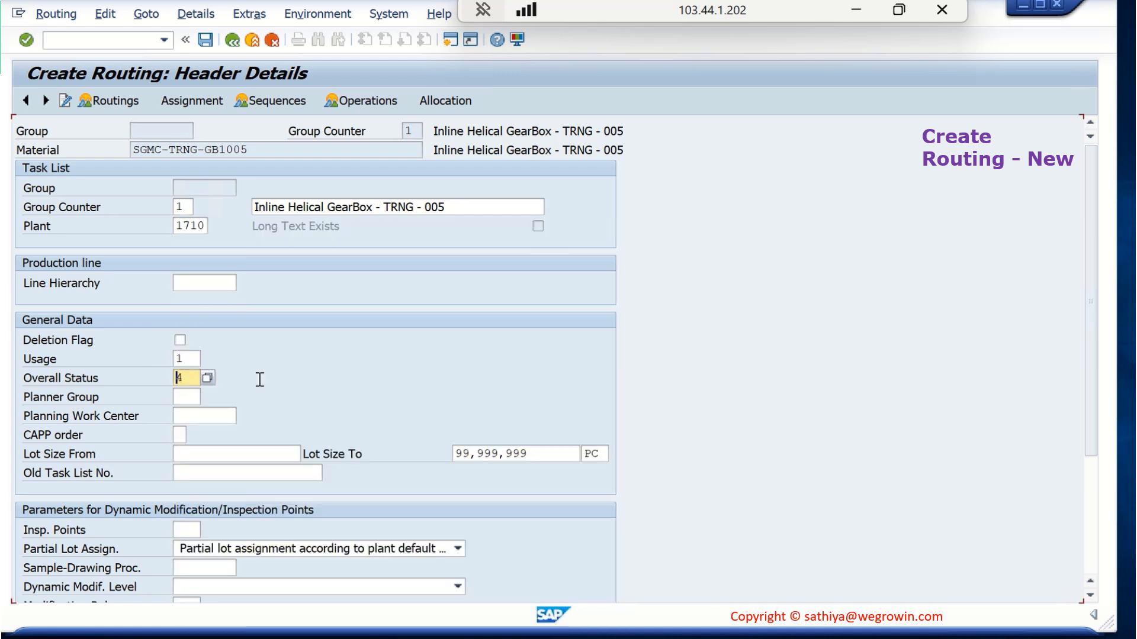
left_click(267, 454)
type("1")
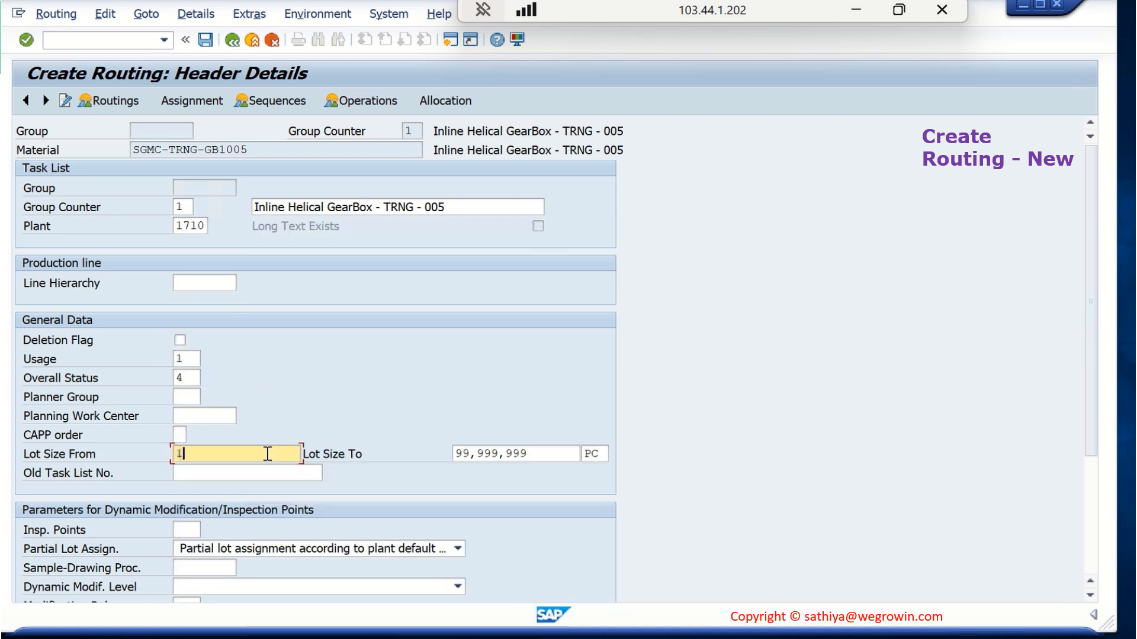
left_click(404, 418)
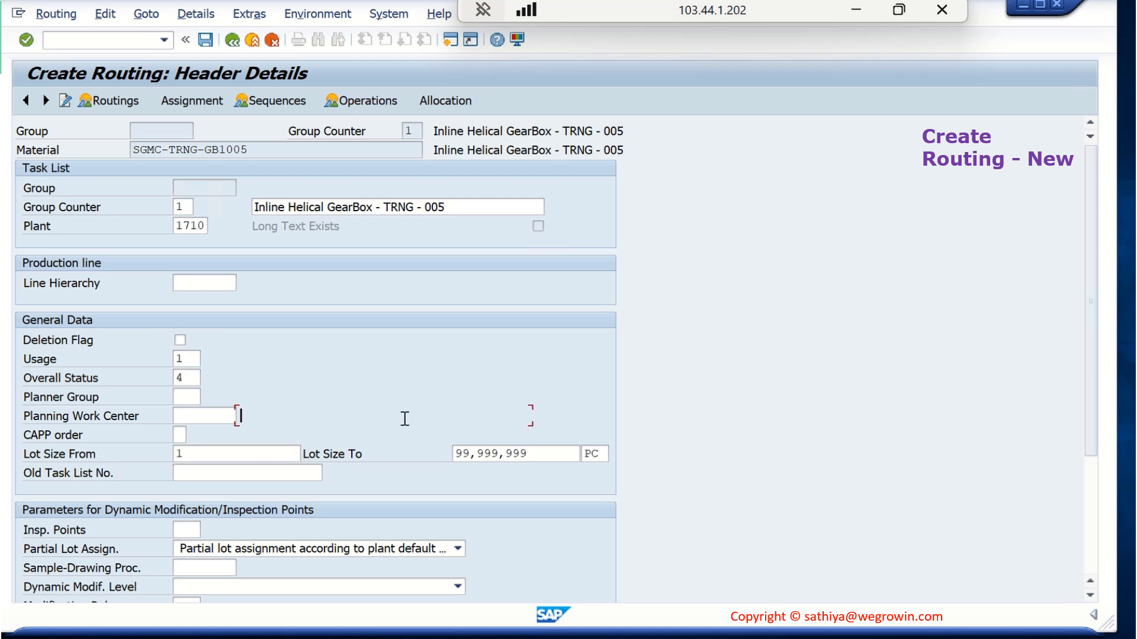
Review the remaining header detail fields and the header overview of the new routing
scroll(357, 401, "down", 1)
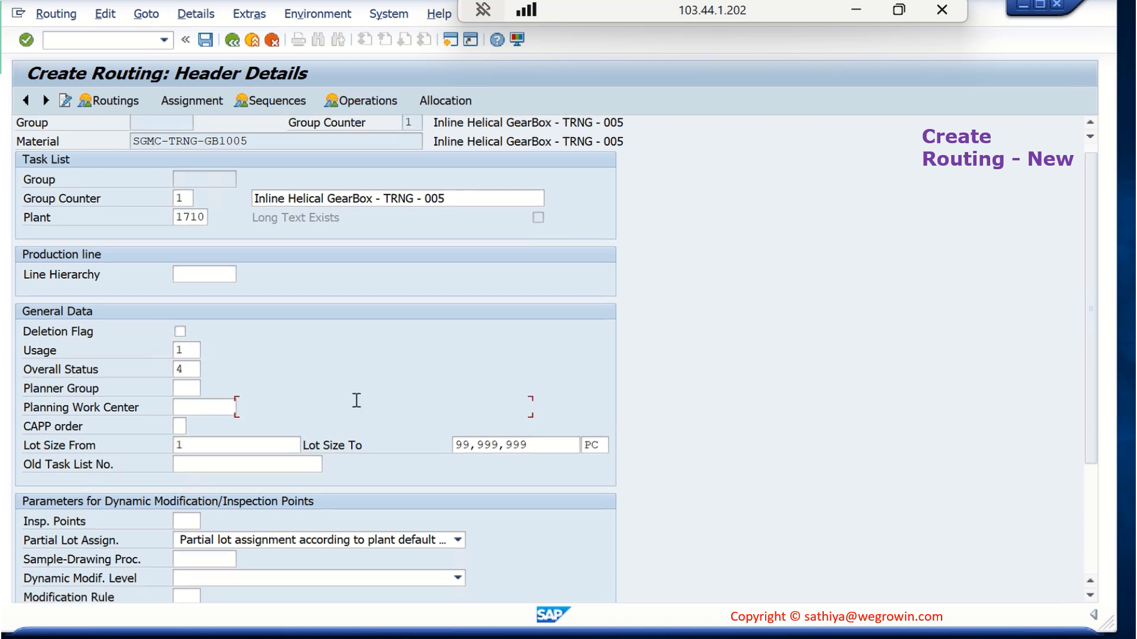
scroll(356, 400, "down", 2)
scroll(358, 405, "up", 3)
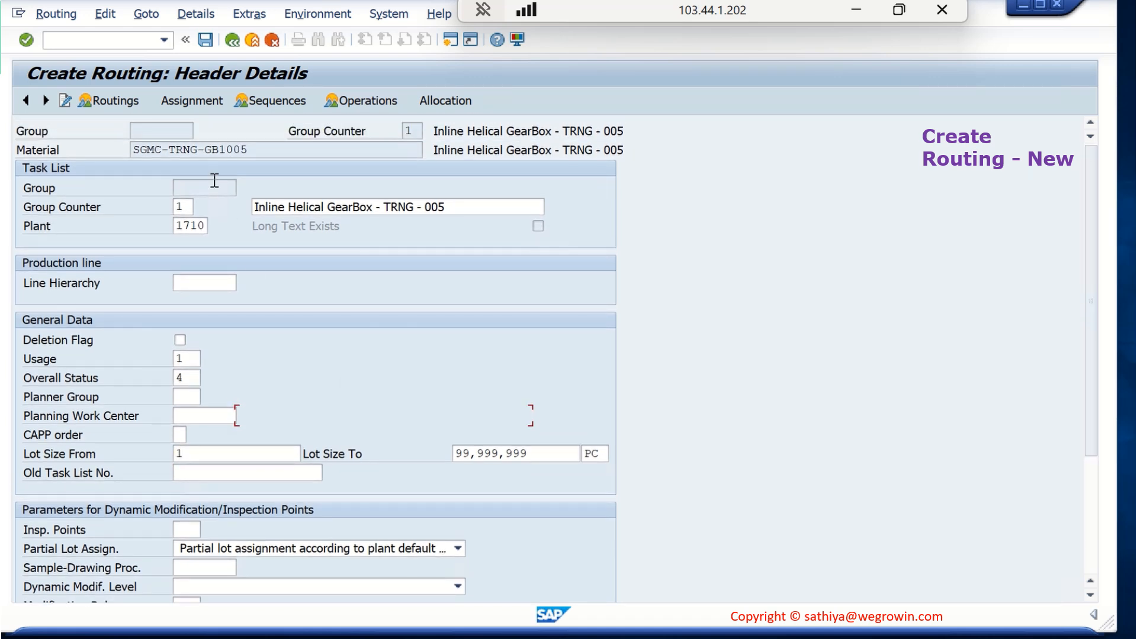
left_click(116, 101)
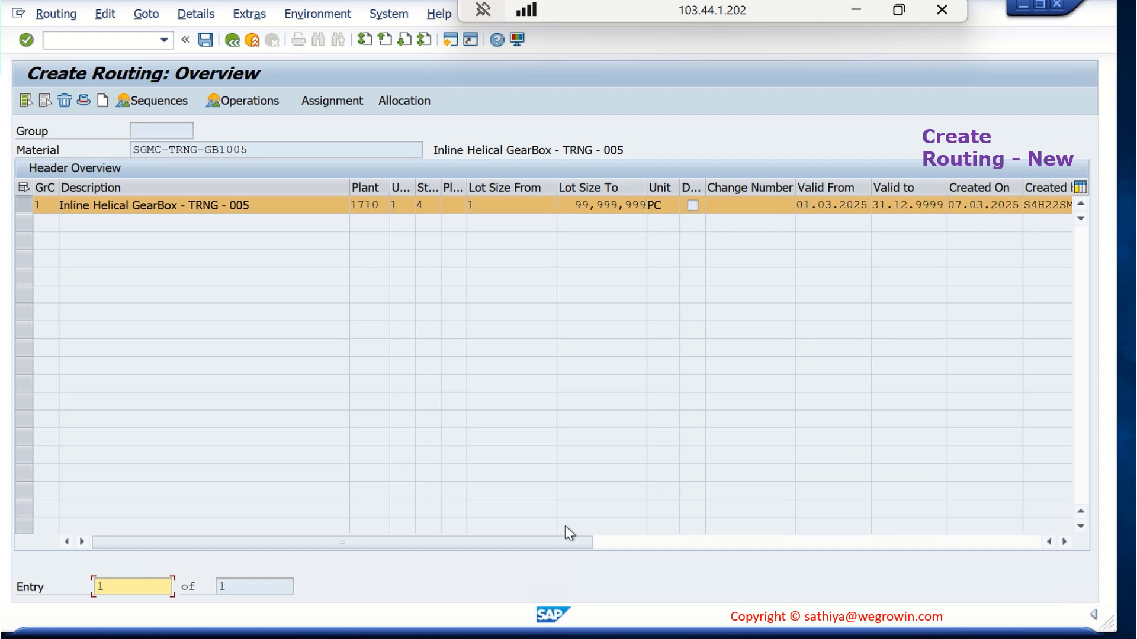
left_click_drag(565, 540, 545, 557)
Open the operation overview and enter work center SG001 for operation 0010
left_click(251, 101)
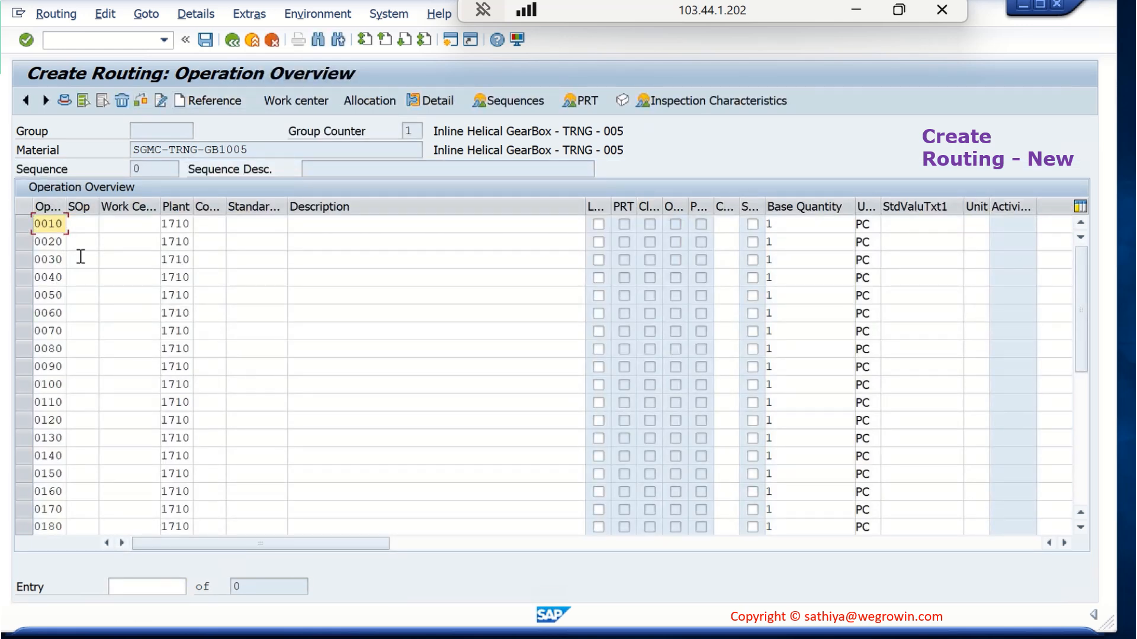
left_click(133, 224)
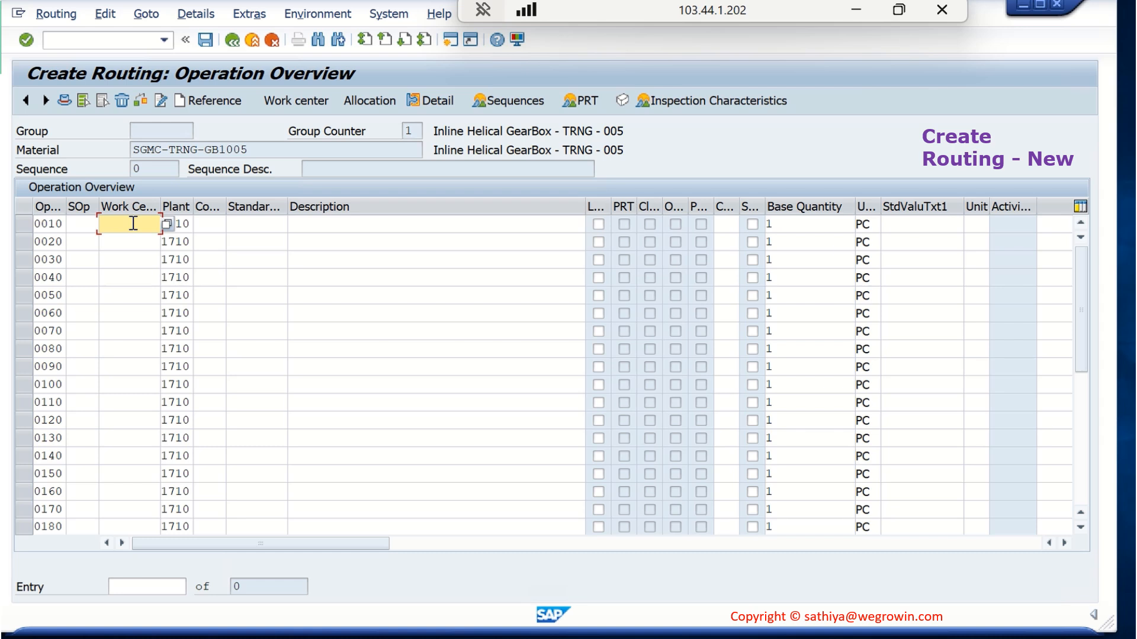
type("SG")
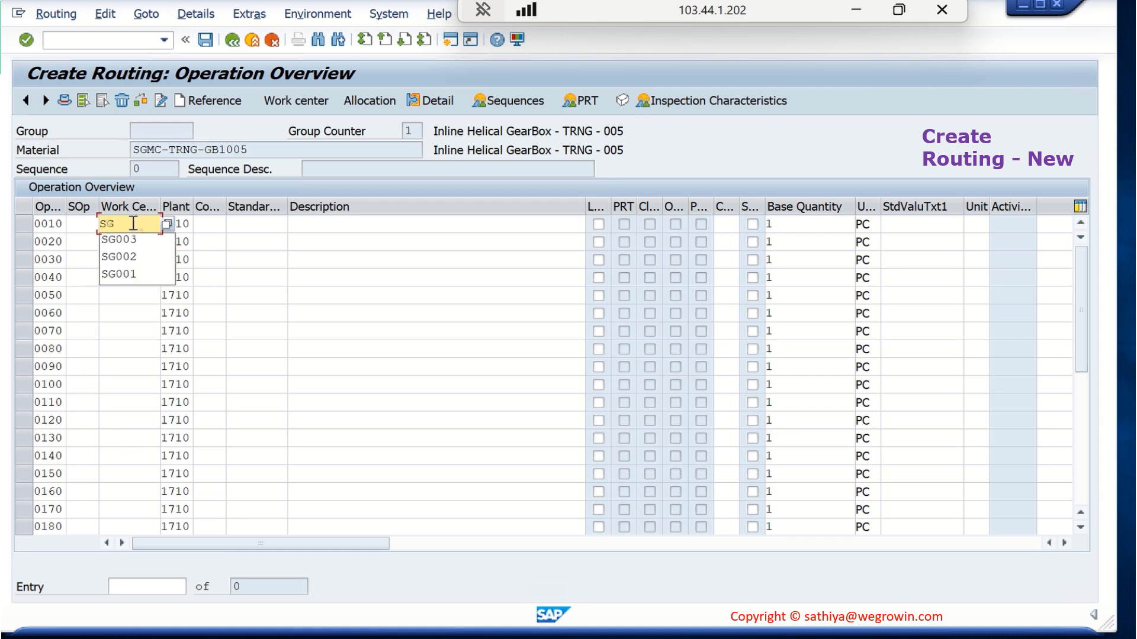
type("001")
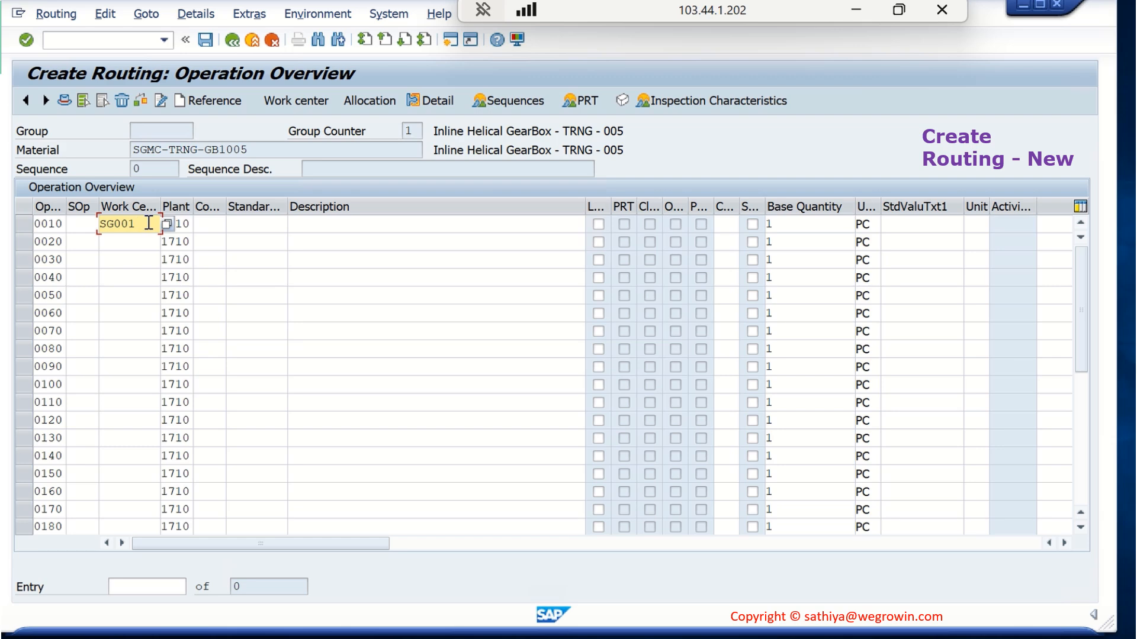
Confirm the work center entry for operation 0010 and review its control key, plant, base quantity, unit and mandatory Machine value
key("Return")
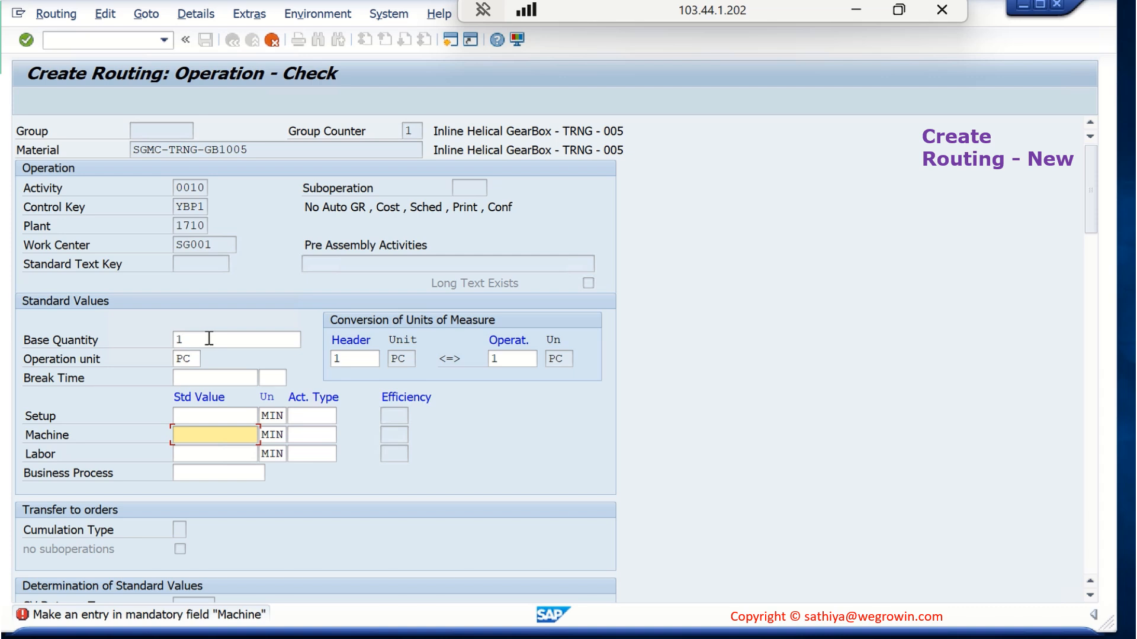
left_click(200, 224)
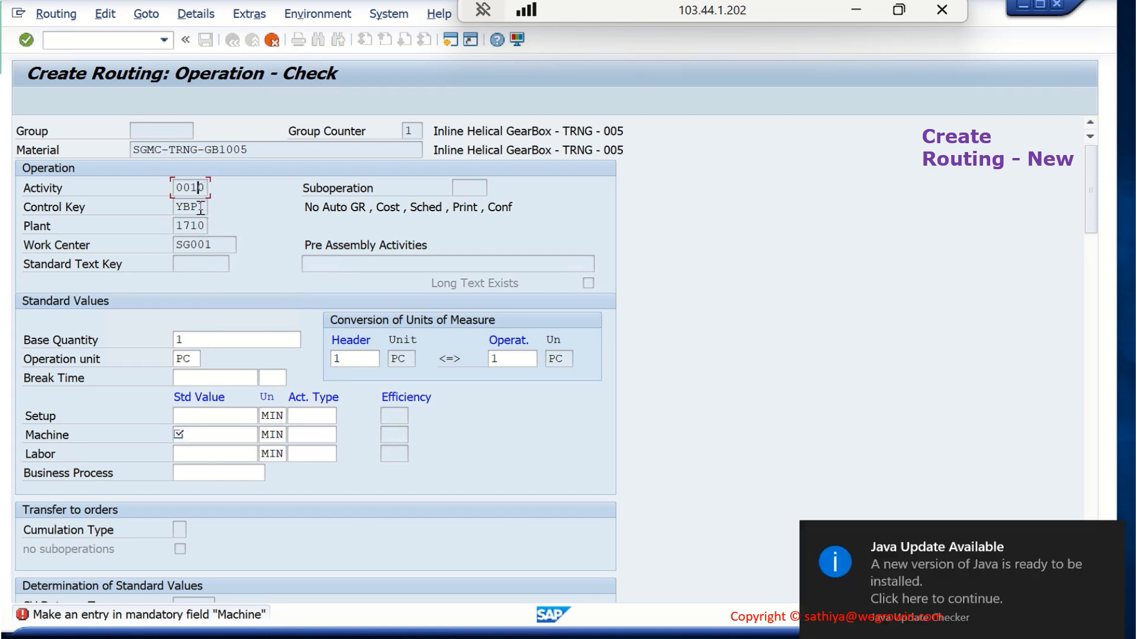
left_click(199, 207)
left_click(205, 225)
left_click_drag(226, 245, 172, 248)
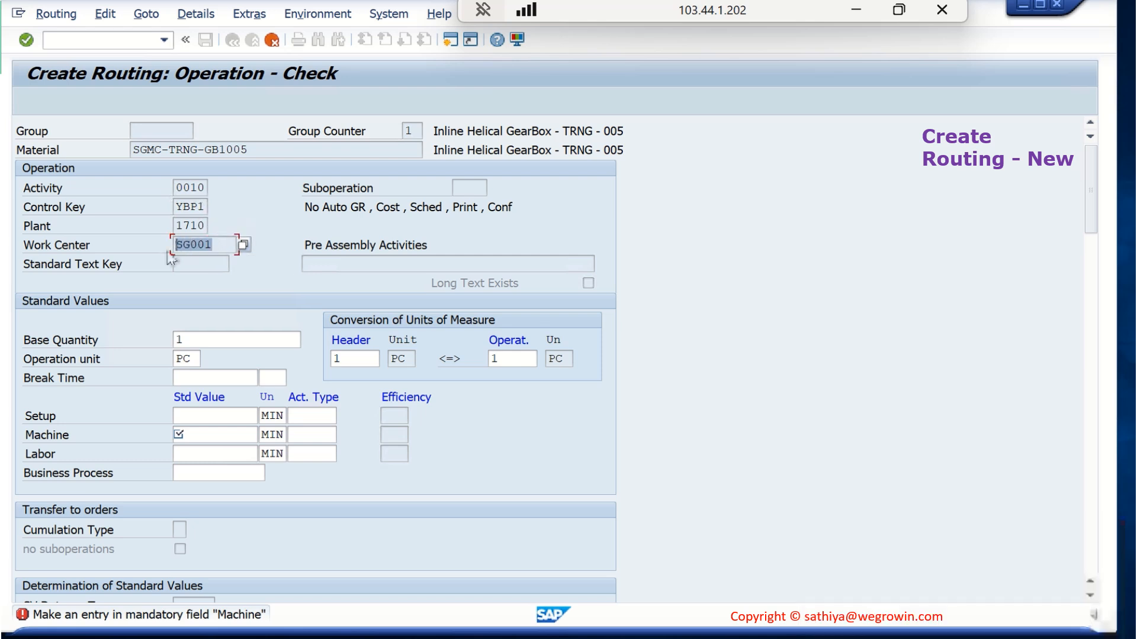
left_click(209, 338)
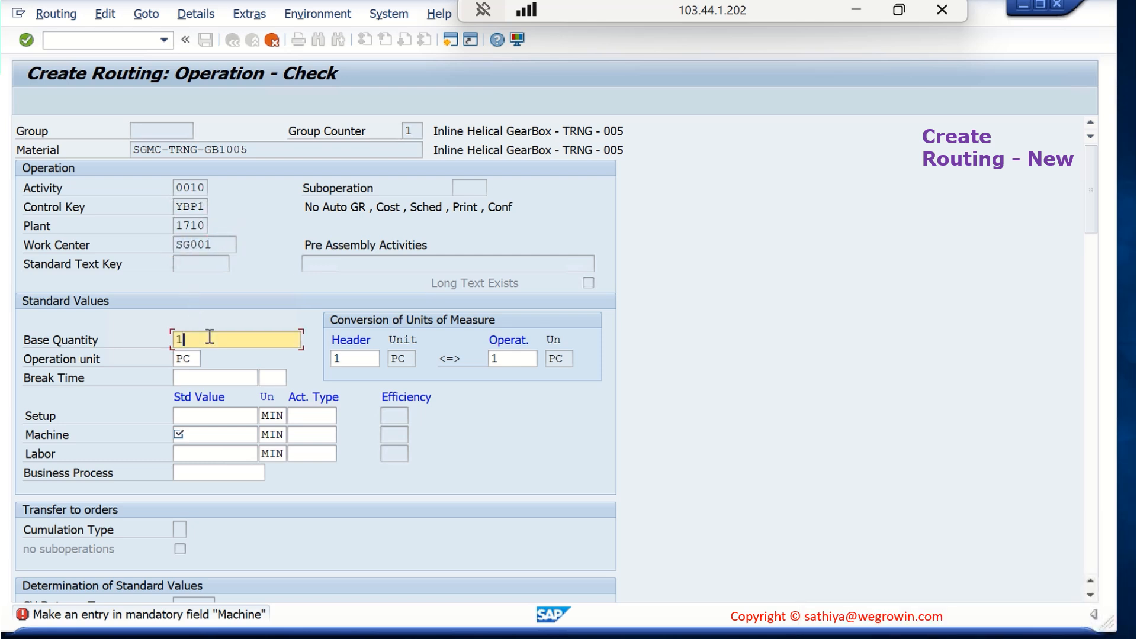
left_click(192, 358)
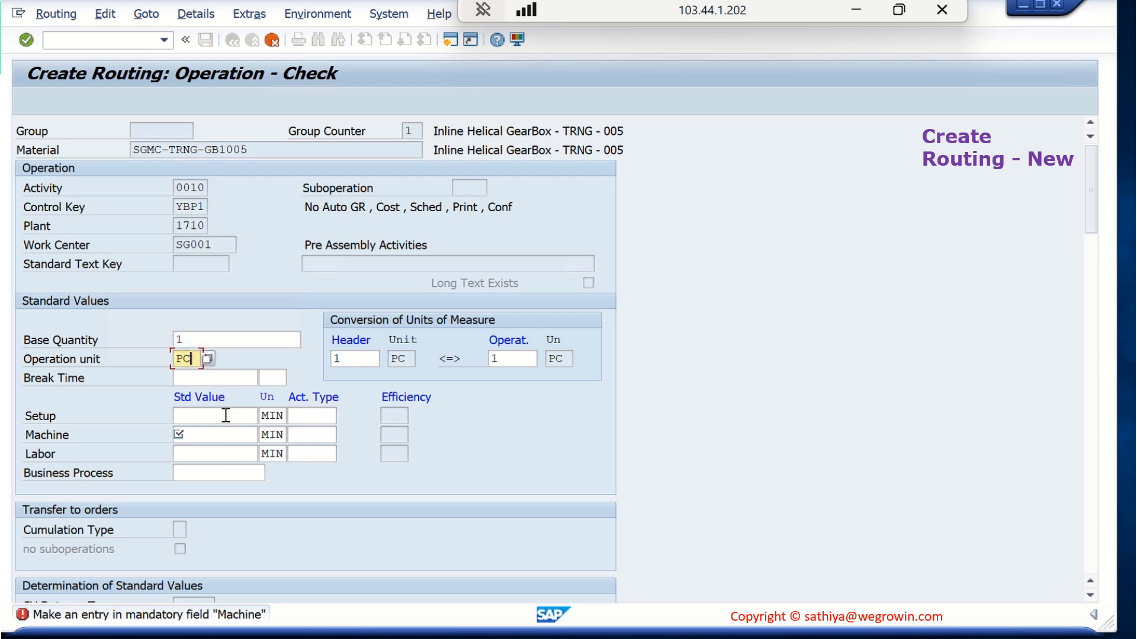
left_click(212, 436)
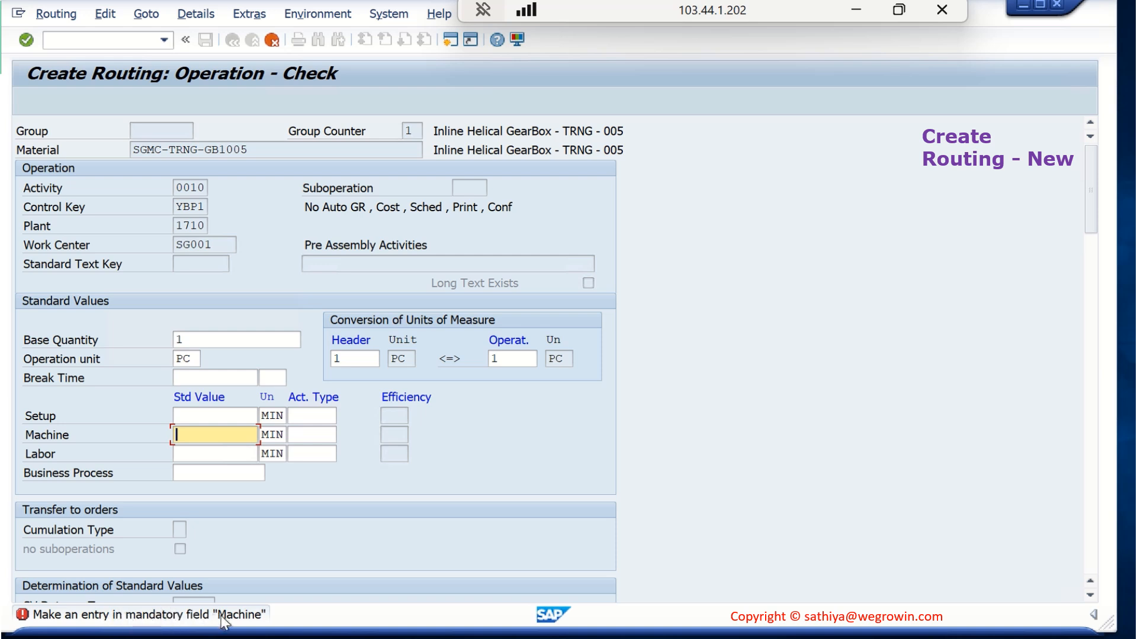
Switch to the Display Work Center session and check the maintenance rules for the standard values in the basic data
left_click(237, 638)
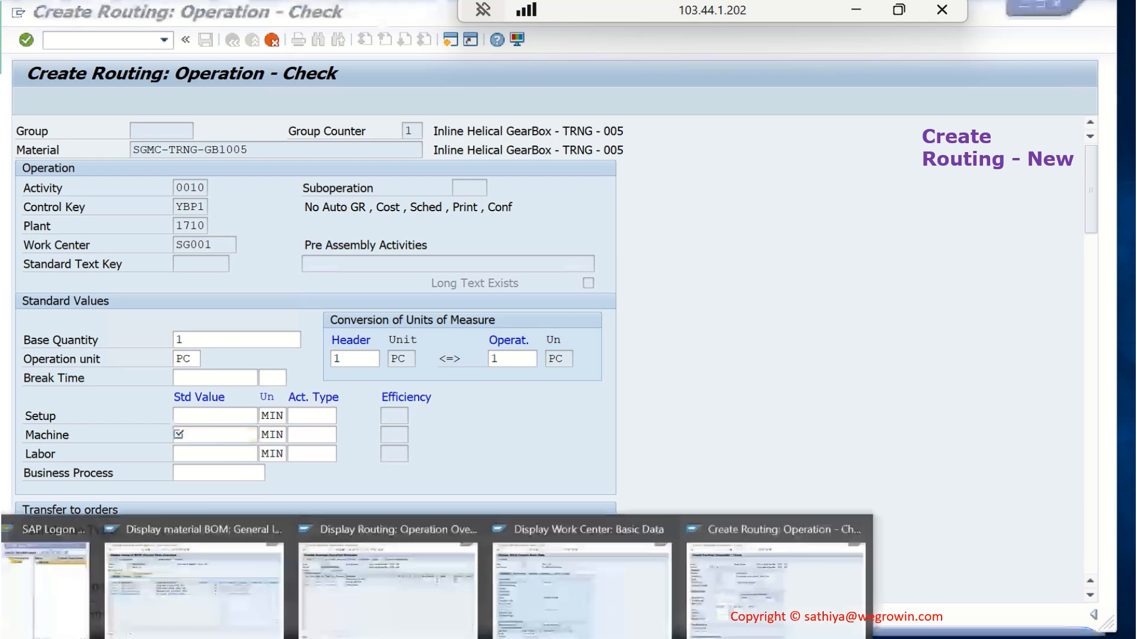
left_click(569, 606)
scroll(428, 485, "down", 4)
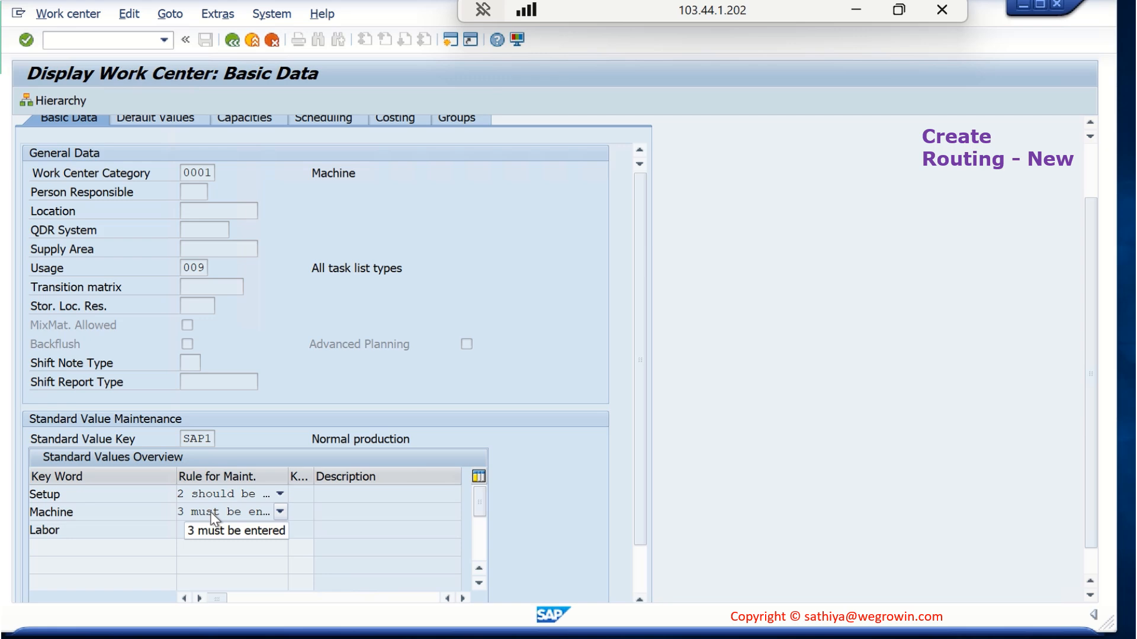
Return to the Create Routing session and set the Machine standard value of operation 0010 to 15 MIN
mouse_move(327, 633)
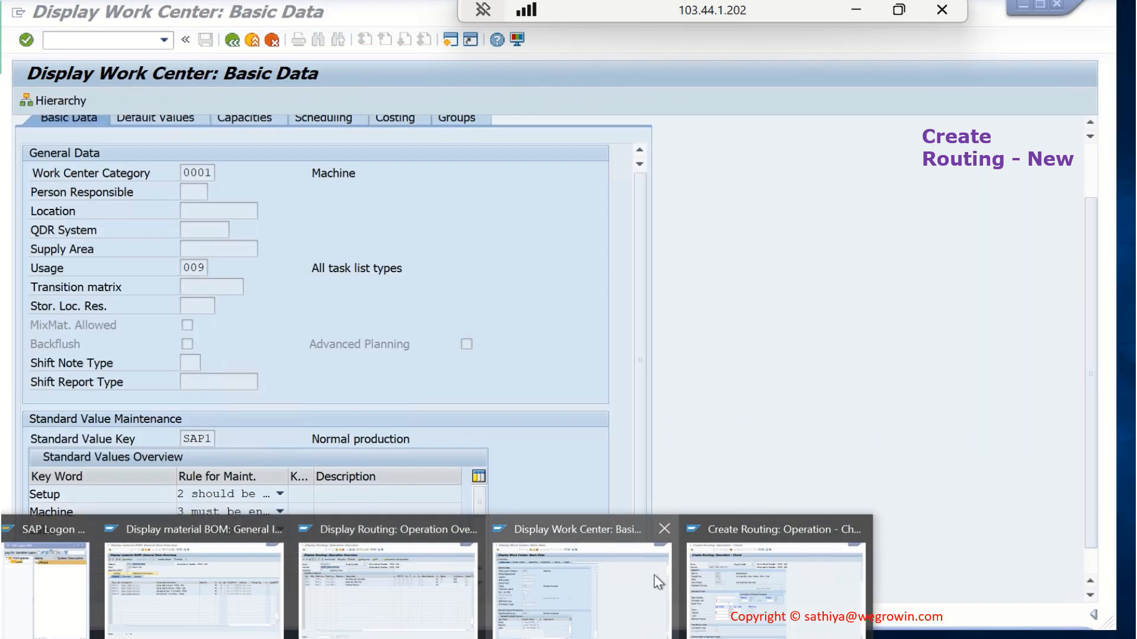
left_click(710, 577)
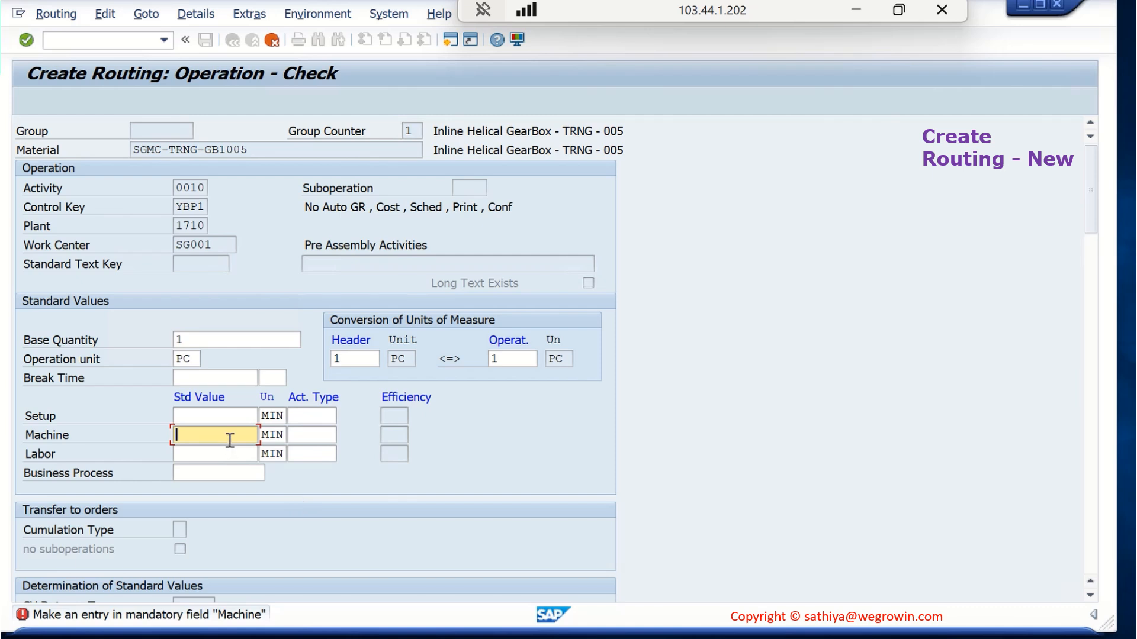
type("15")
key("Return")
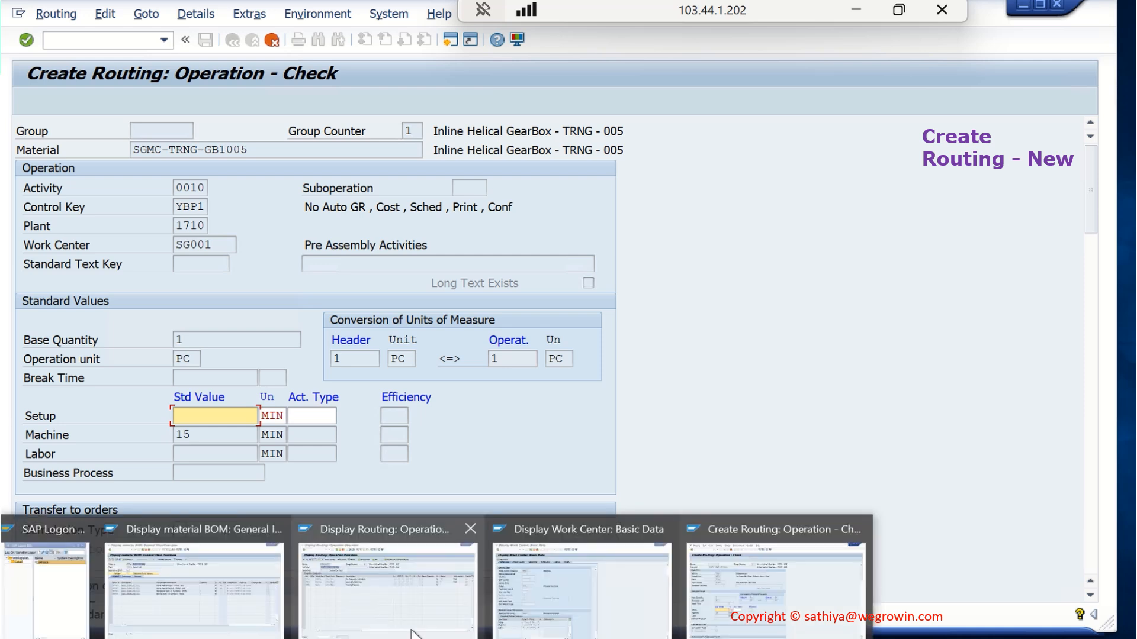
Check the Setup maintenance rule in the work center display, and set operation 0010's Setup standard value to 30 MIN in the routing
left_click(536, 589)
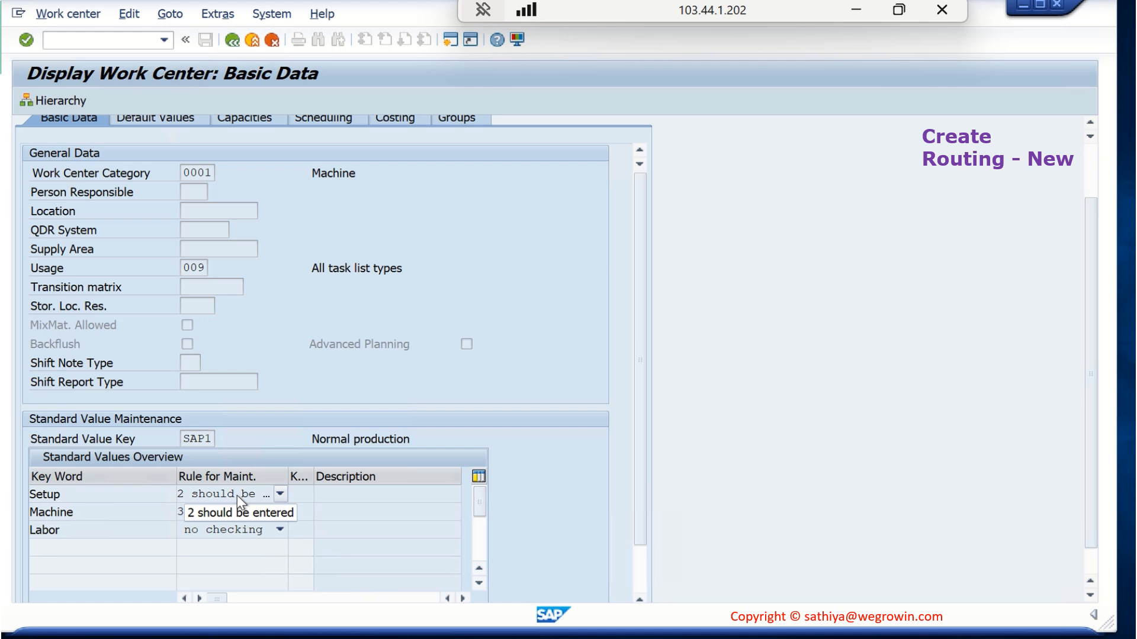
mouse_move(270, 632)
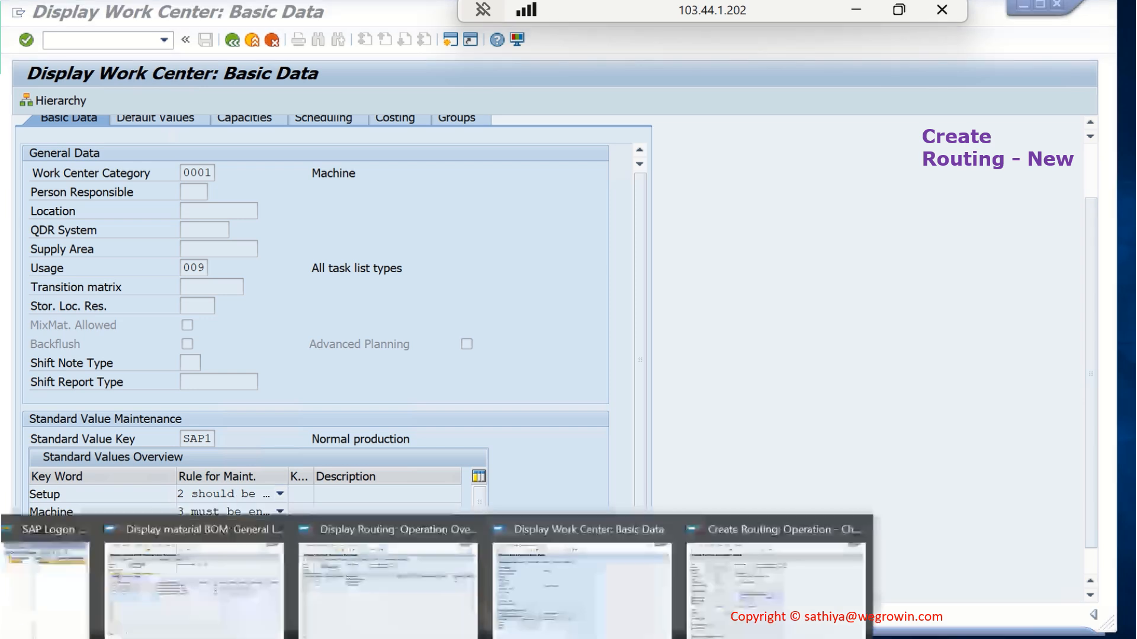
left_click(769, 577)
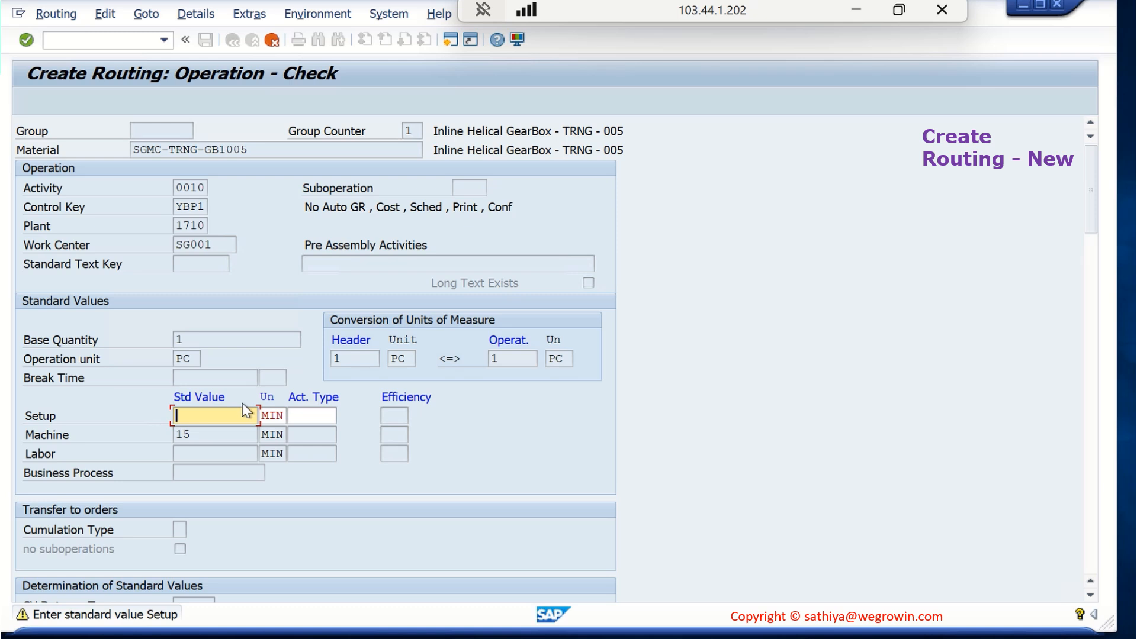
type("30")
key("Return")
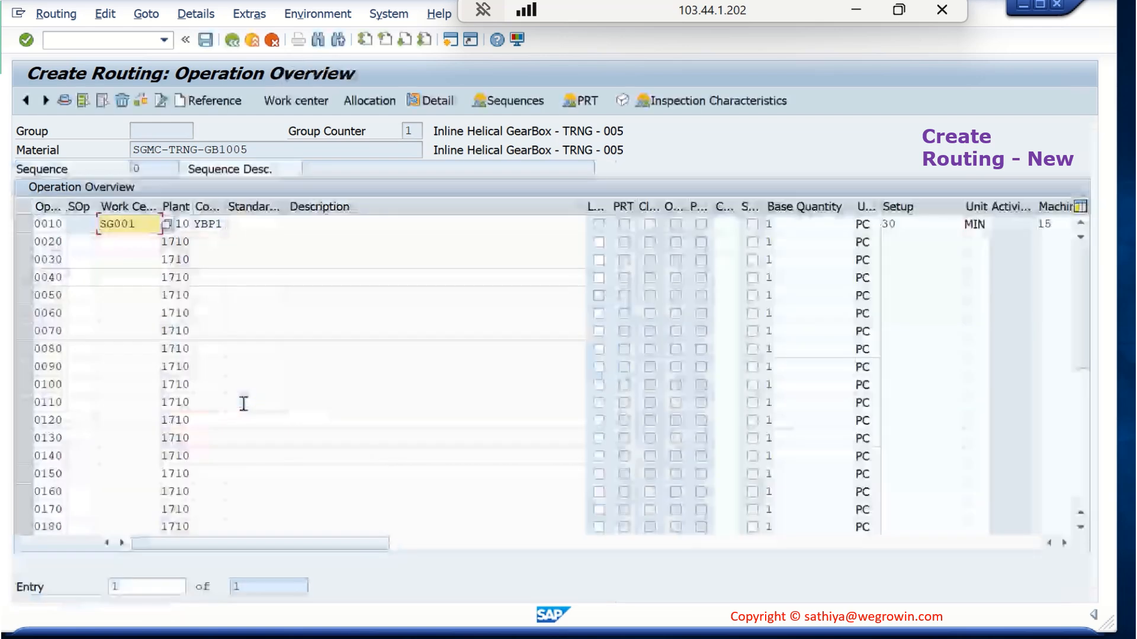
Compare the control key of operation 0010 with the default values of work center SG001 in the work center display session
left_click(213, 224)
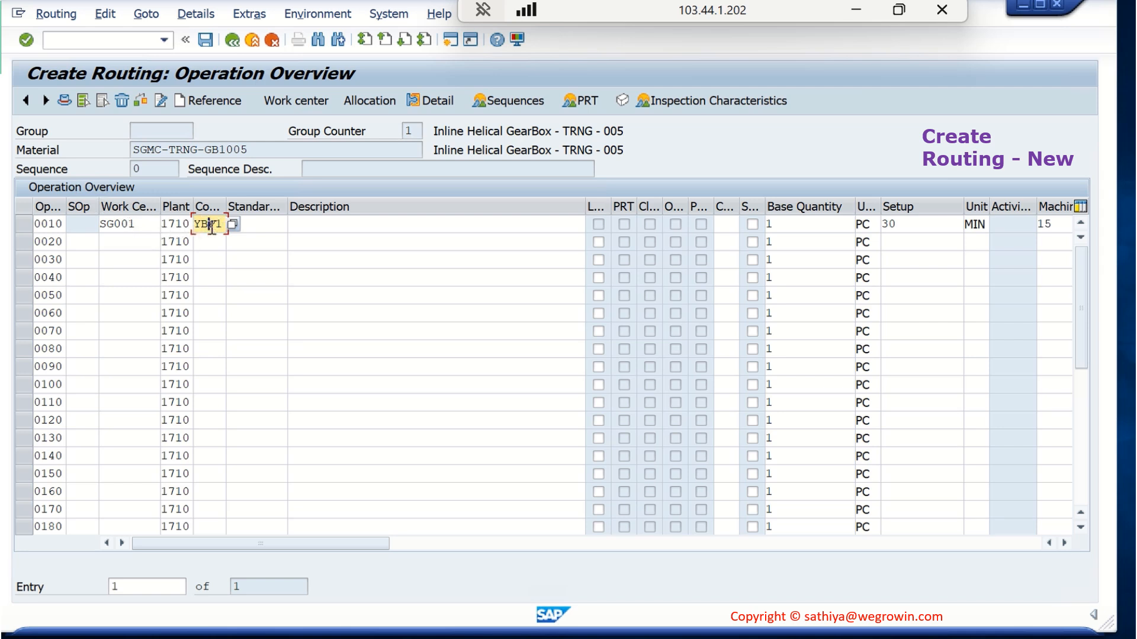
left_click(418, 638)
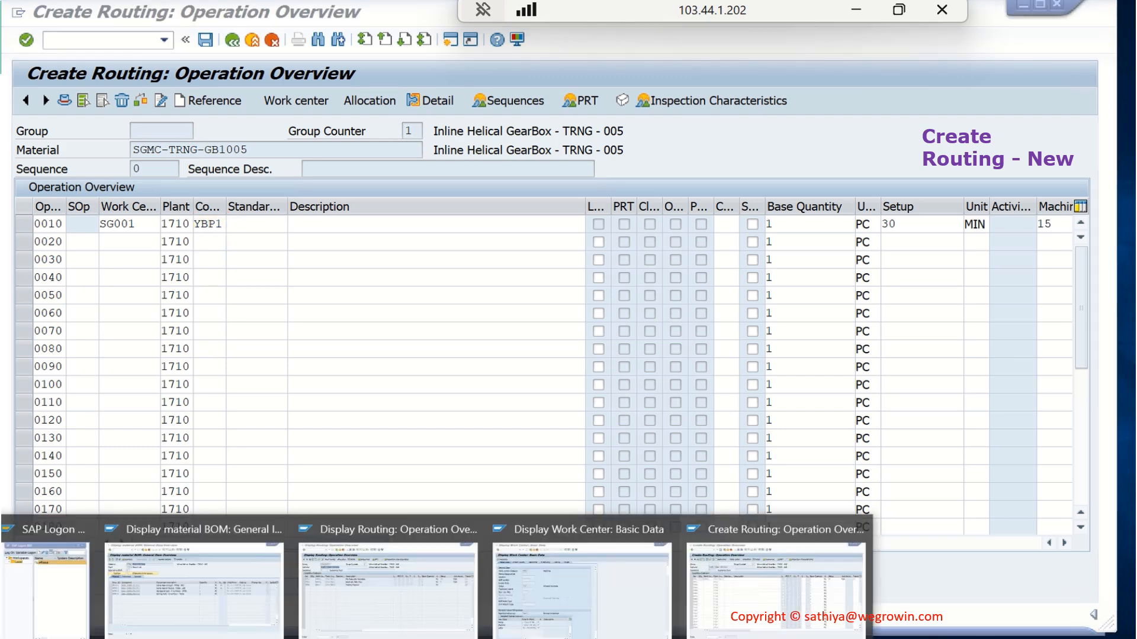
left_click(542, 619)
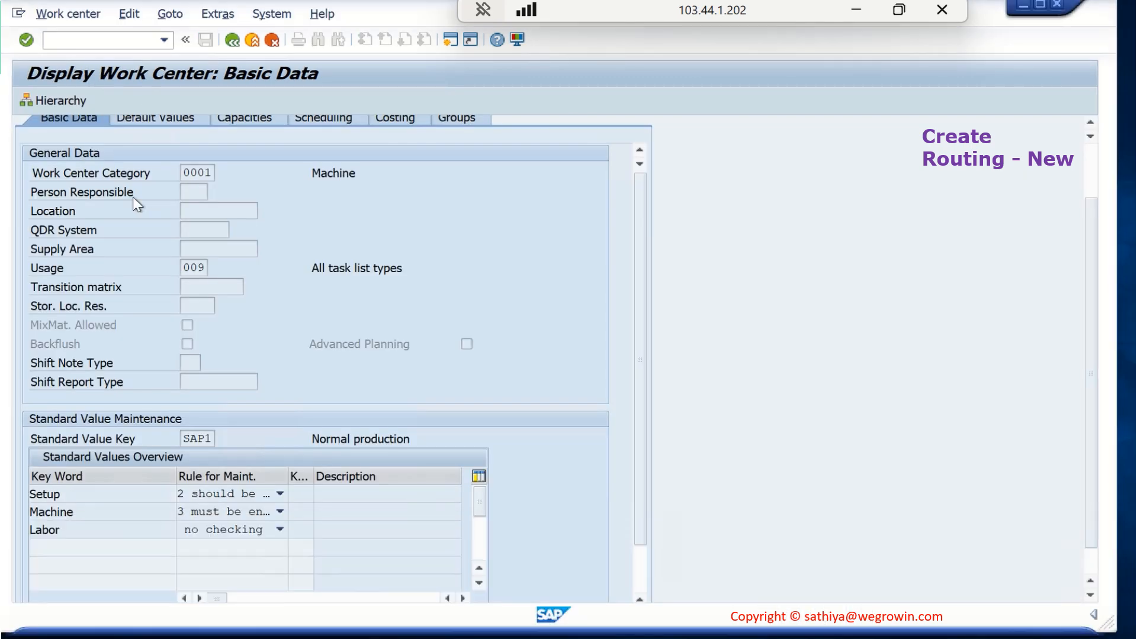
scroll(163, 133, "up", 1)
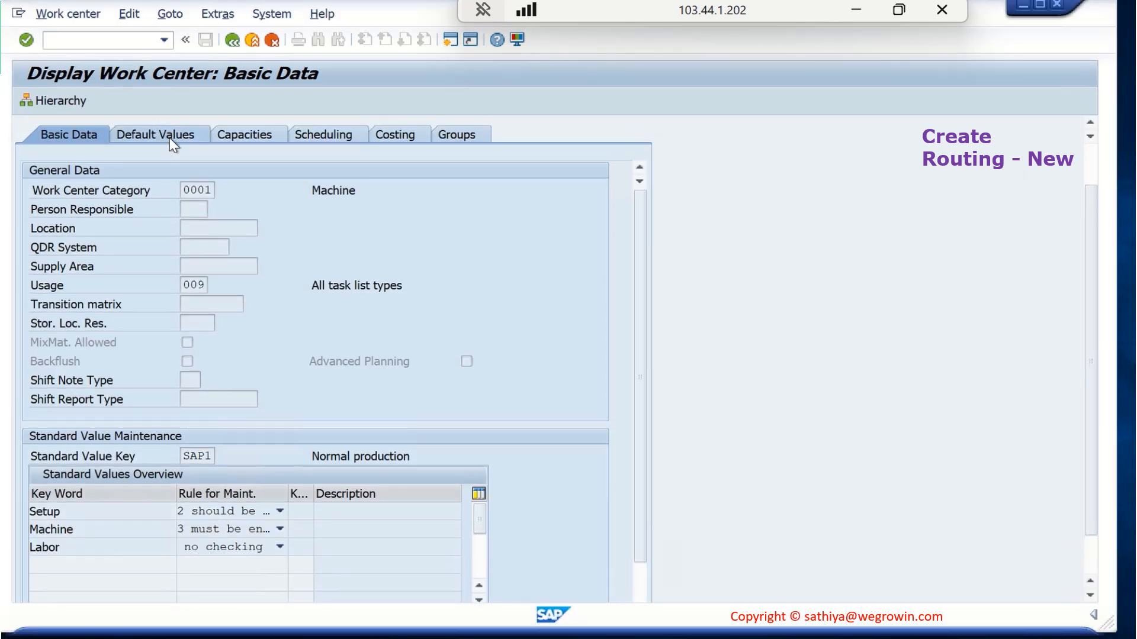
left_click(169, 138)
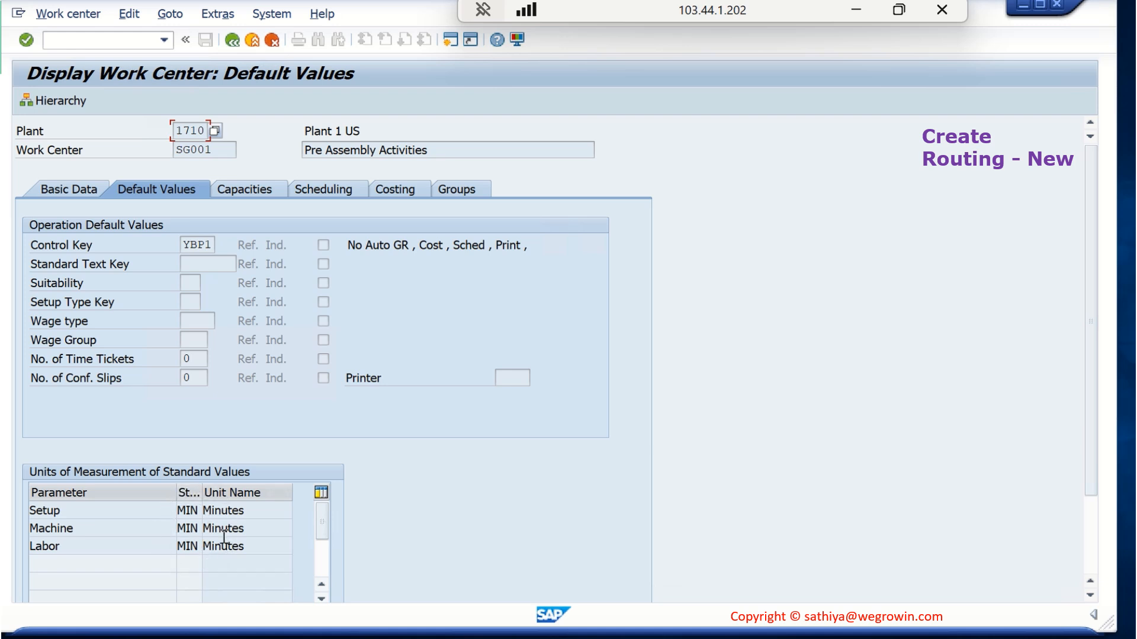
mouse_move(275, 624)
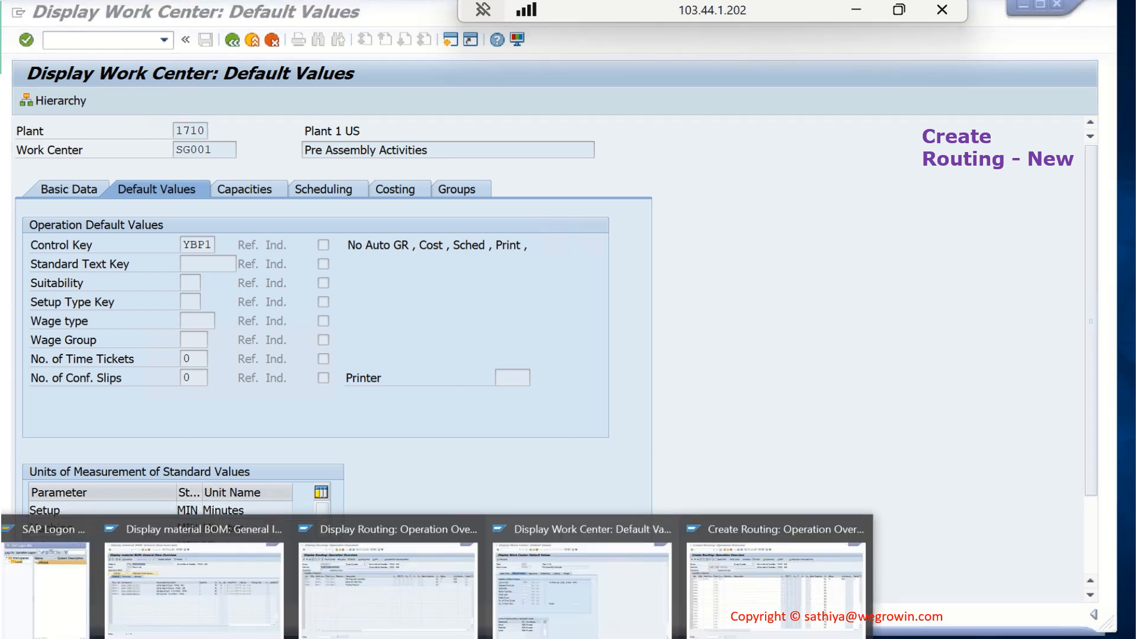
left_click(743, 577)
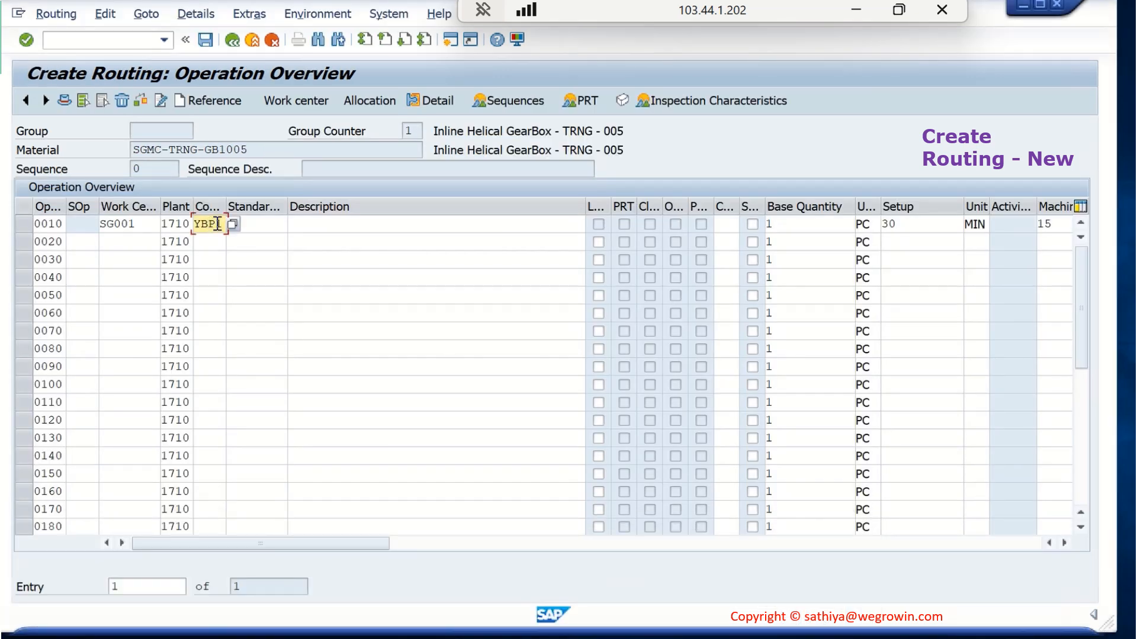
key("shift+Left")
key("shift+Left")
key("shift+Left")
key("shift+Left")
Review the standard values of operation 0010 and enter "Pre-Assembly Activities" as its description
left_click_drag(373, 543, 497, 541)
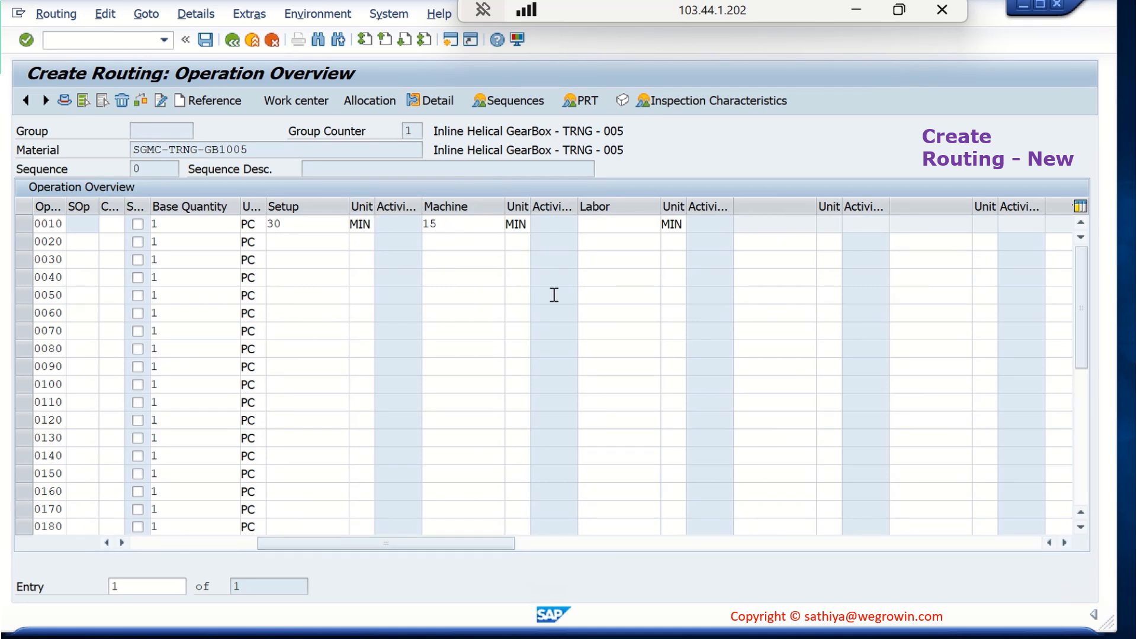
left_click_drag(496, 547, 235, 540)
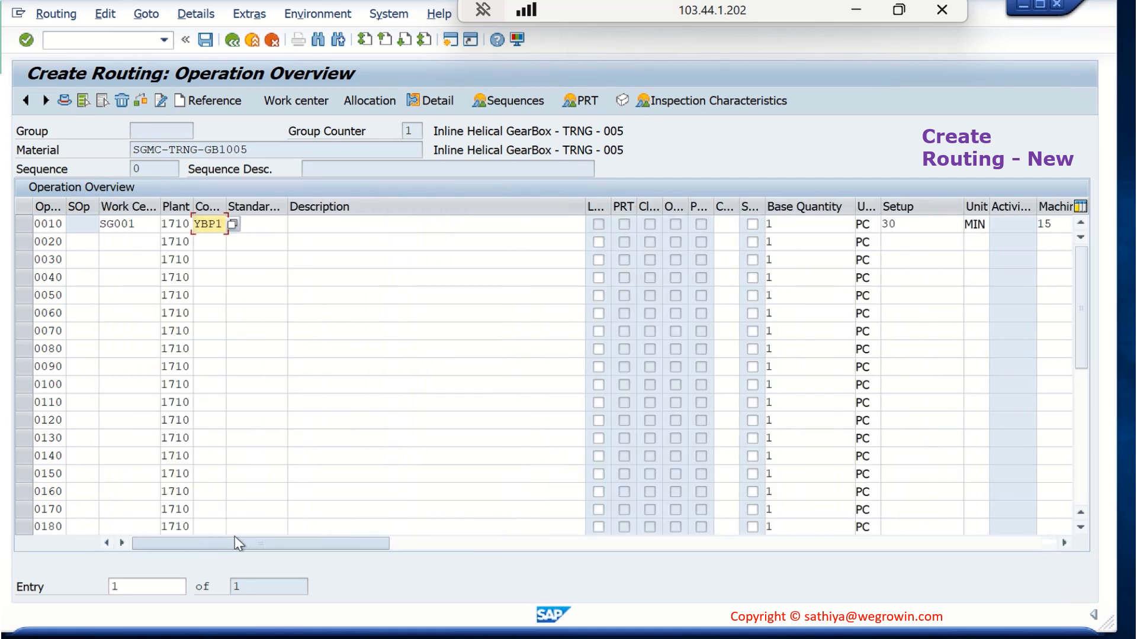
left_click(377, 226)
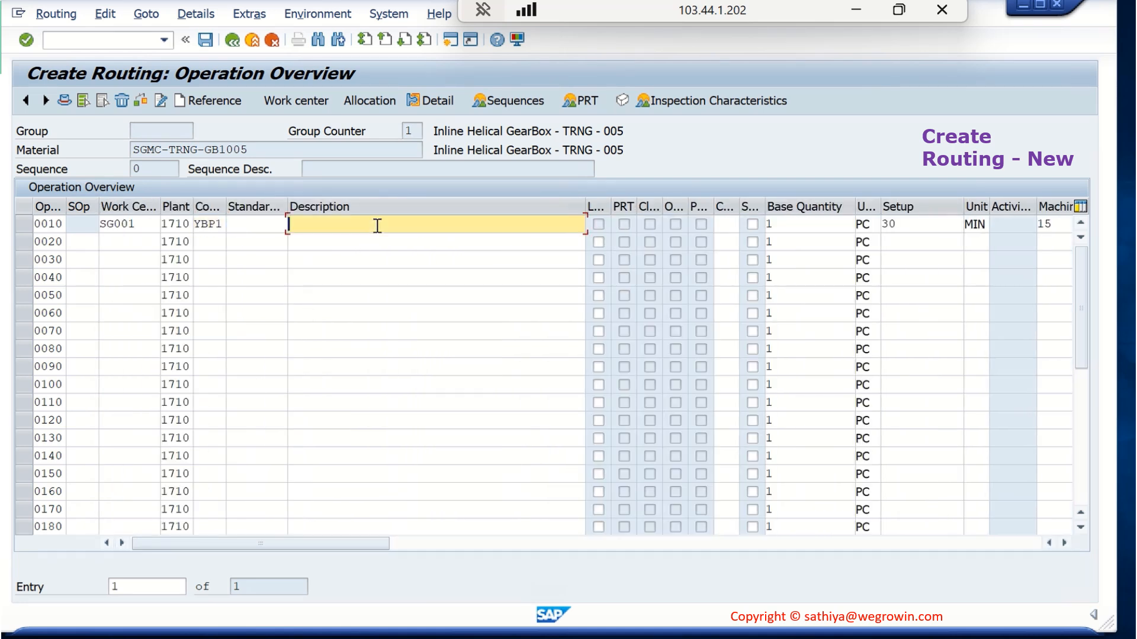
type("P")
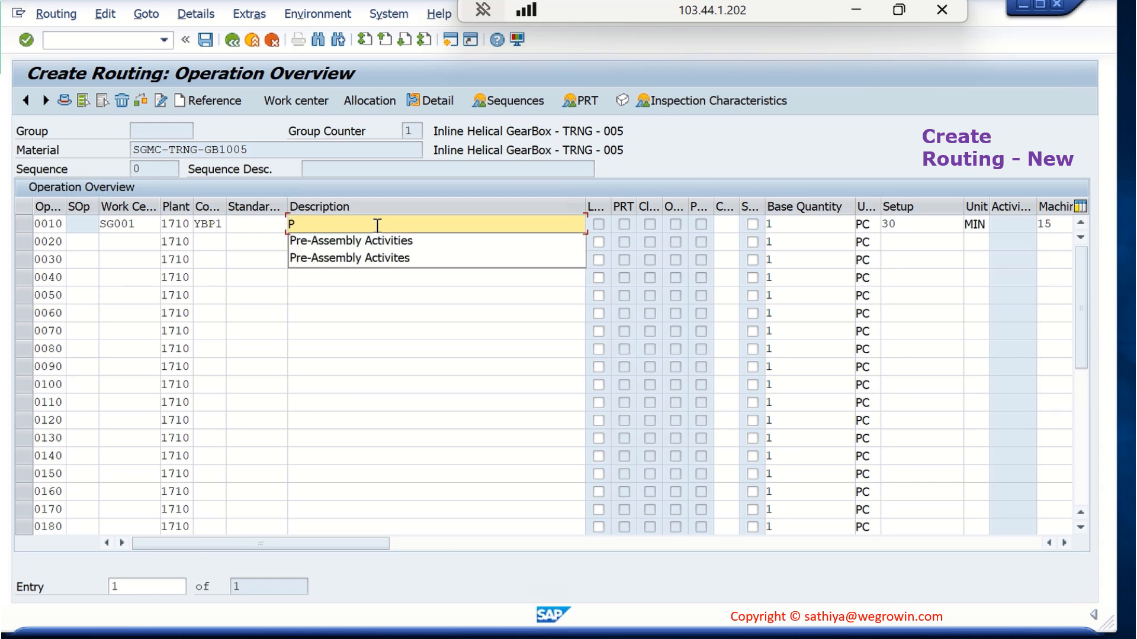
left_click(387, 242)
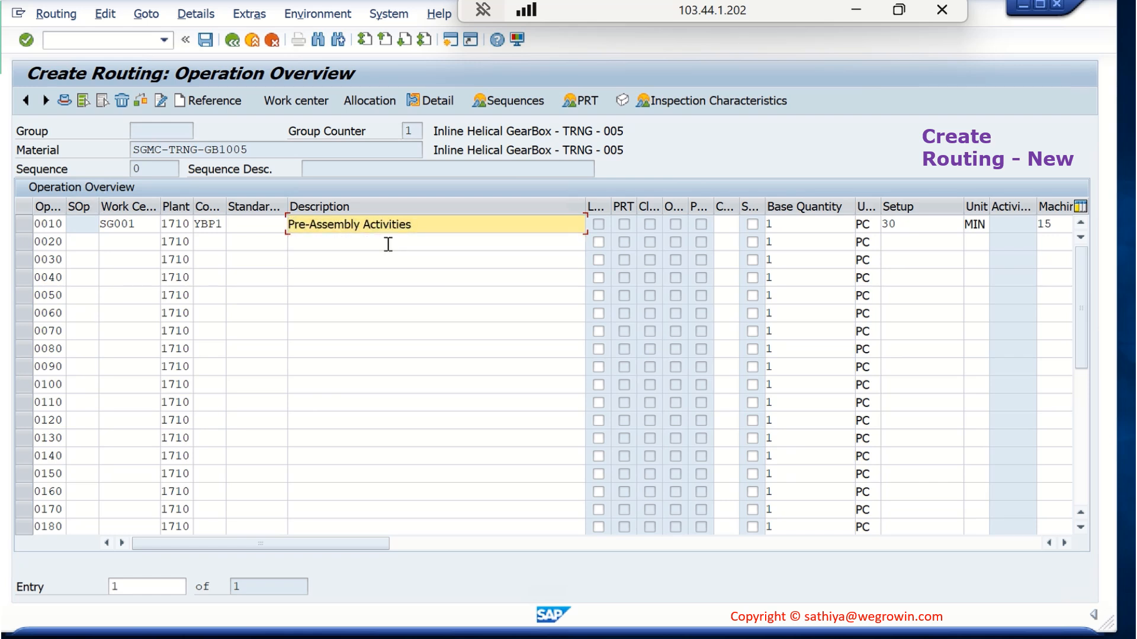
Assign work center SG003 to operation 0020
left_click(135, 245)
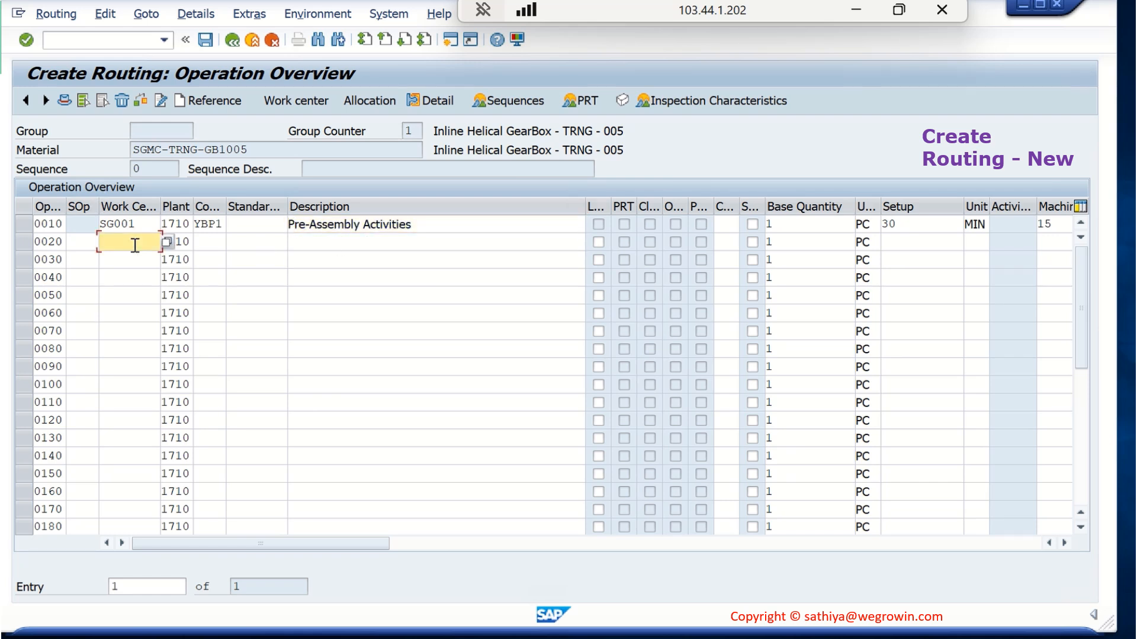
type("SG003")
key("Return")
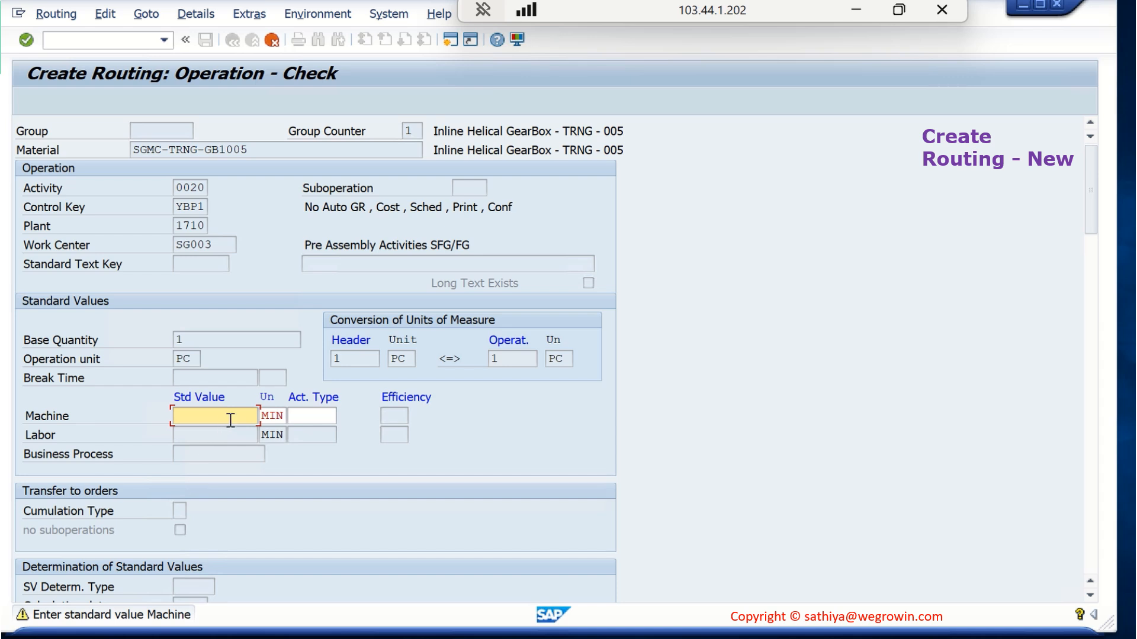
Set the Machine and Labor standard values of operation 0020 to 15 MIN each
type("15")
key("Return")
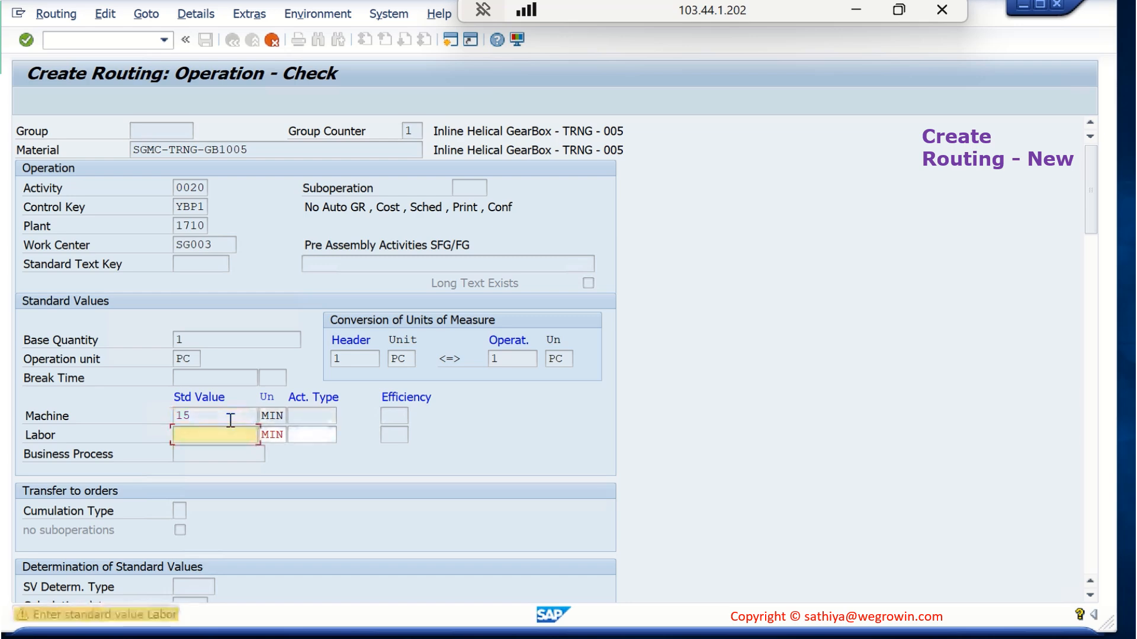
type("15")
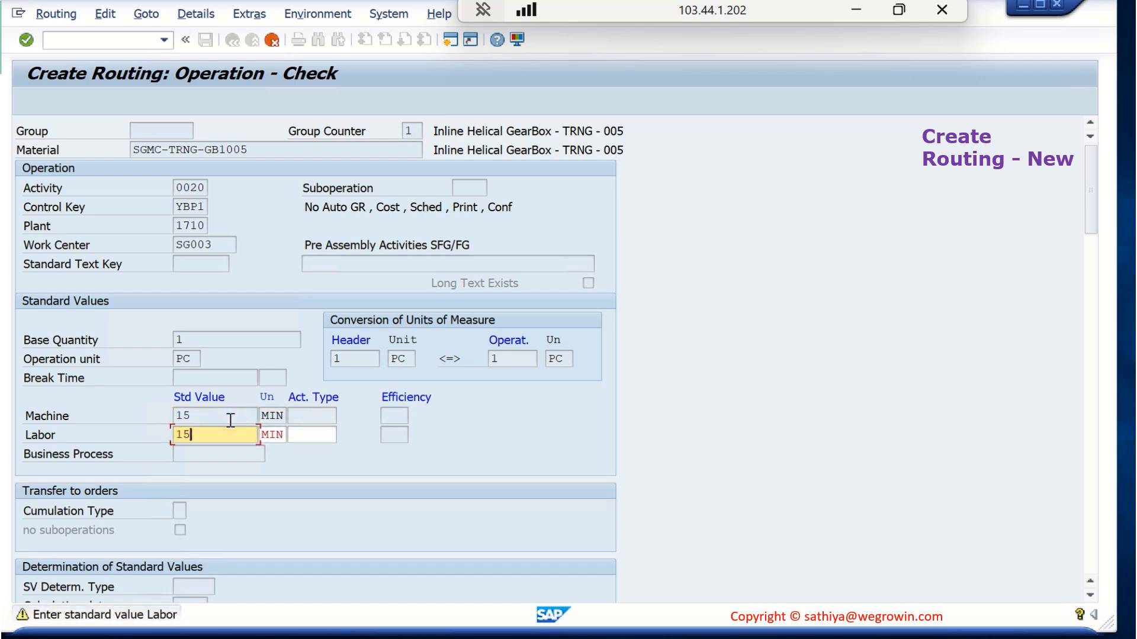
key("Return")
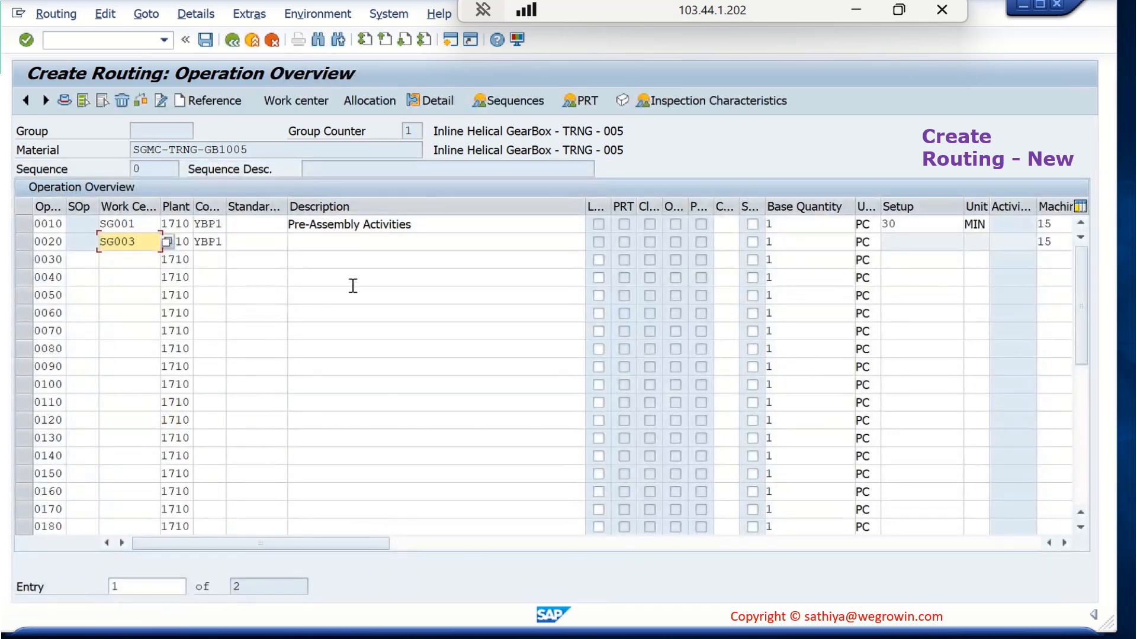
Enter "Assembly Activities" as the description of operation 0020
left_click(403, 238)
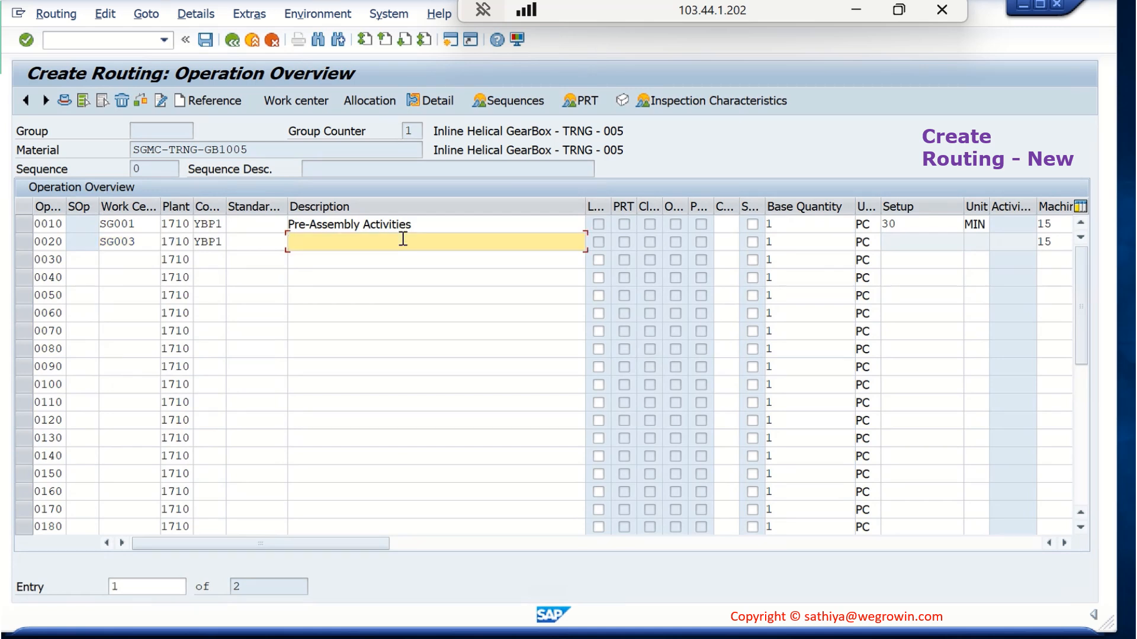
type("Assebml")
key("BackSpace")
key("BackSpace")
key("BackSpace")
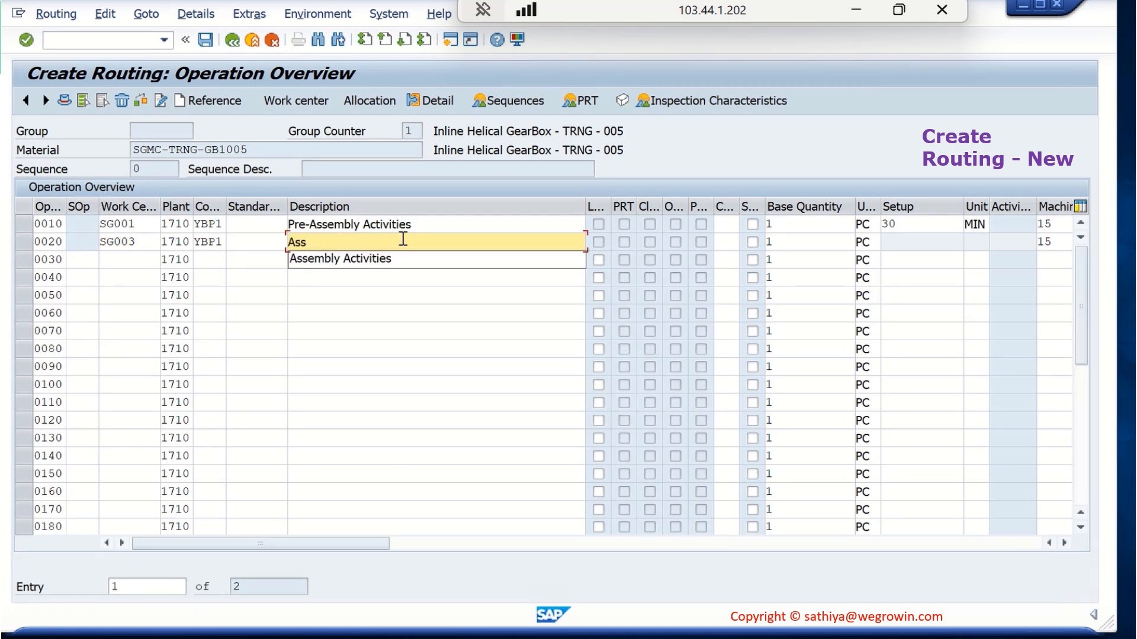
type("embly Activities")
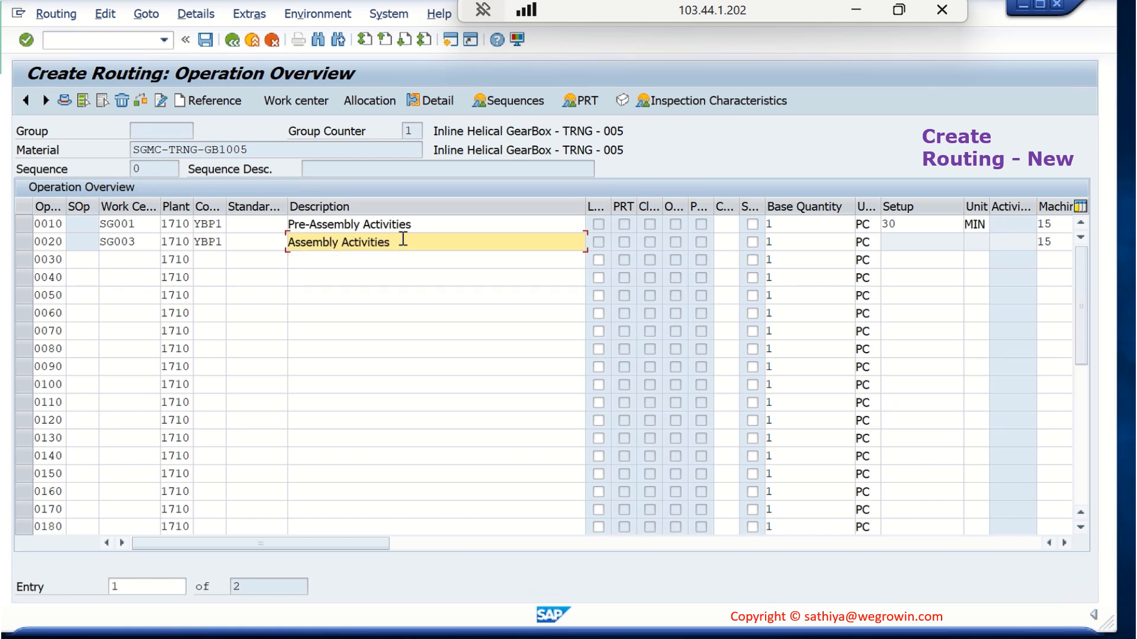
Assign work center SG003 to operation 0030 and set its Machine and Labor standard values to 15 MIN each
left_click(143, 258)
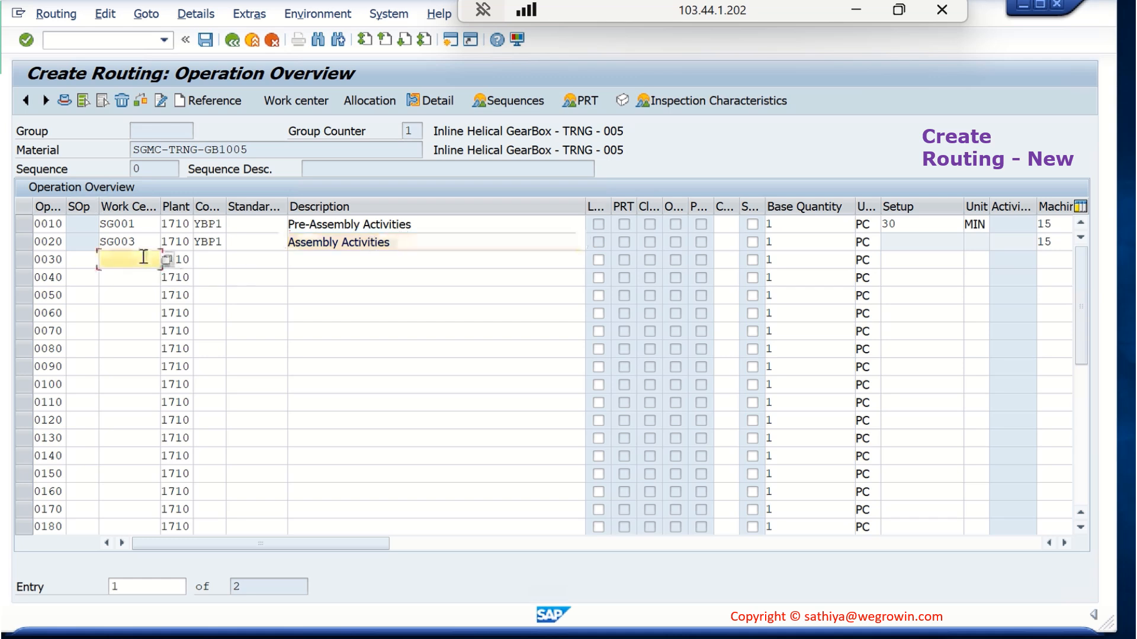
type("SG003")
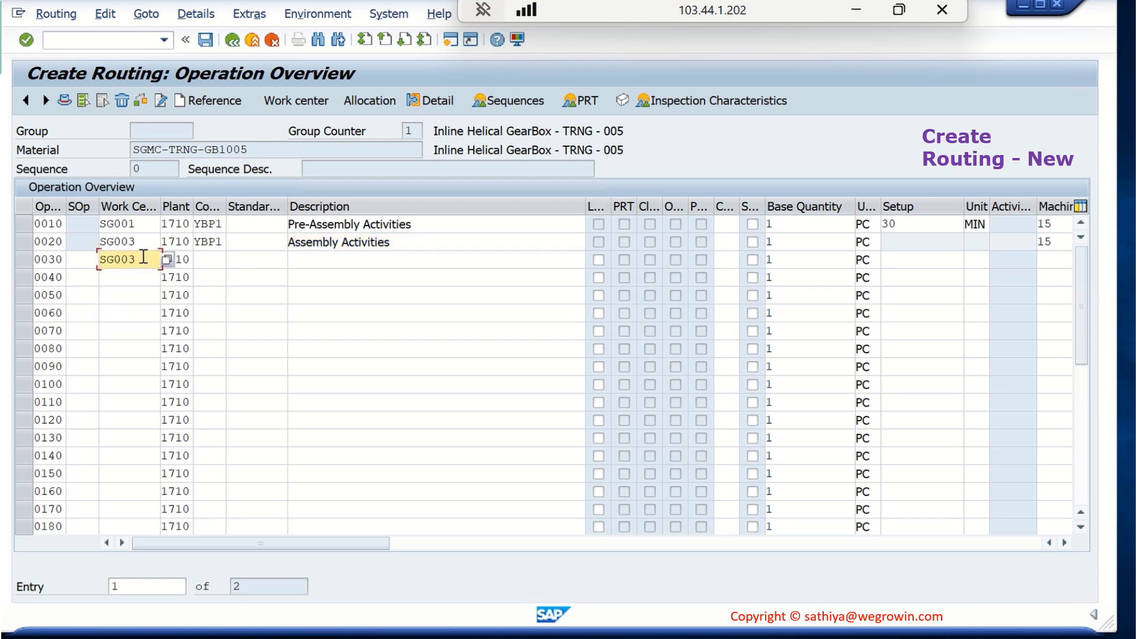
key("Return")
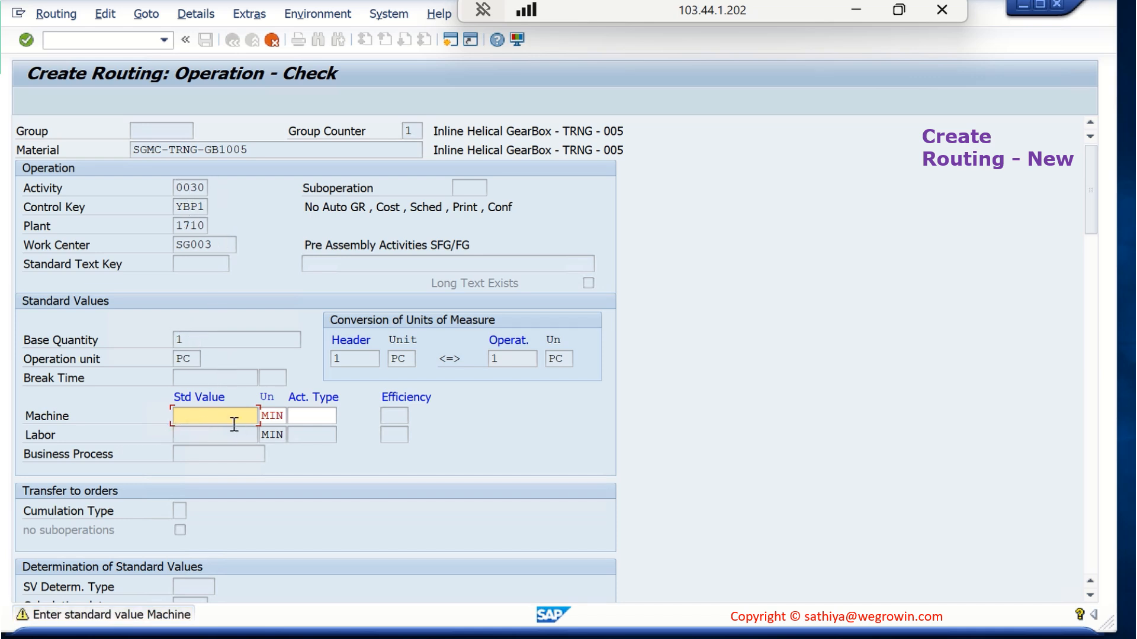
type("15")
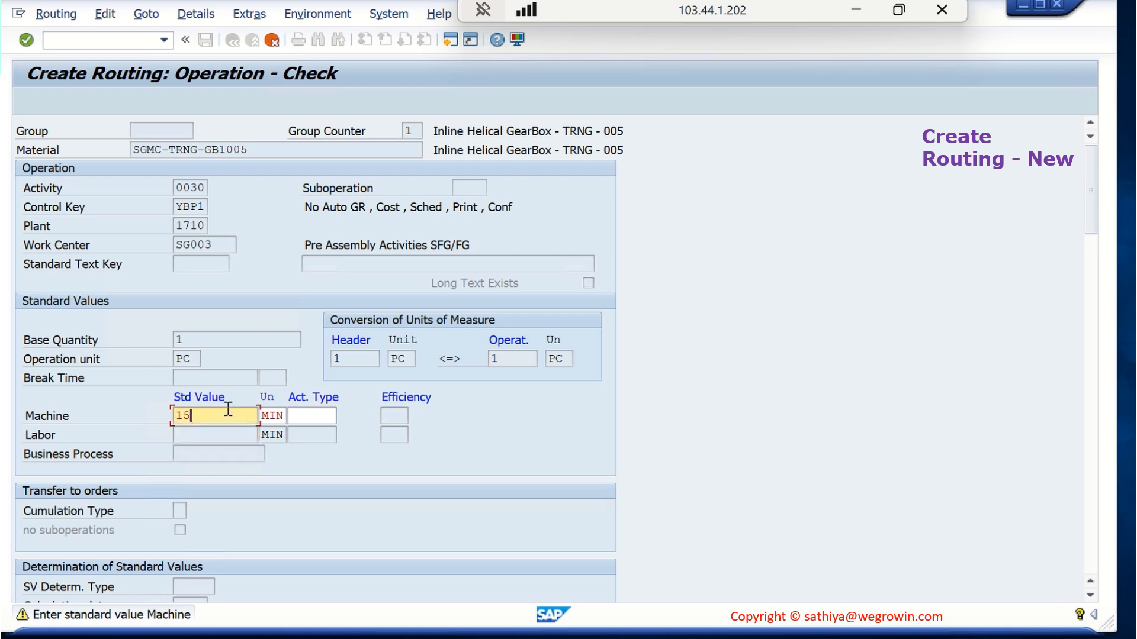
key("Return")
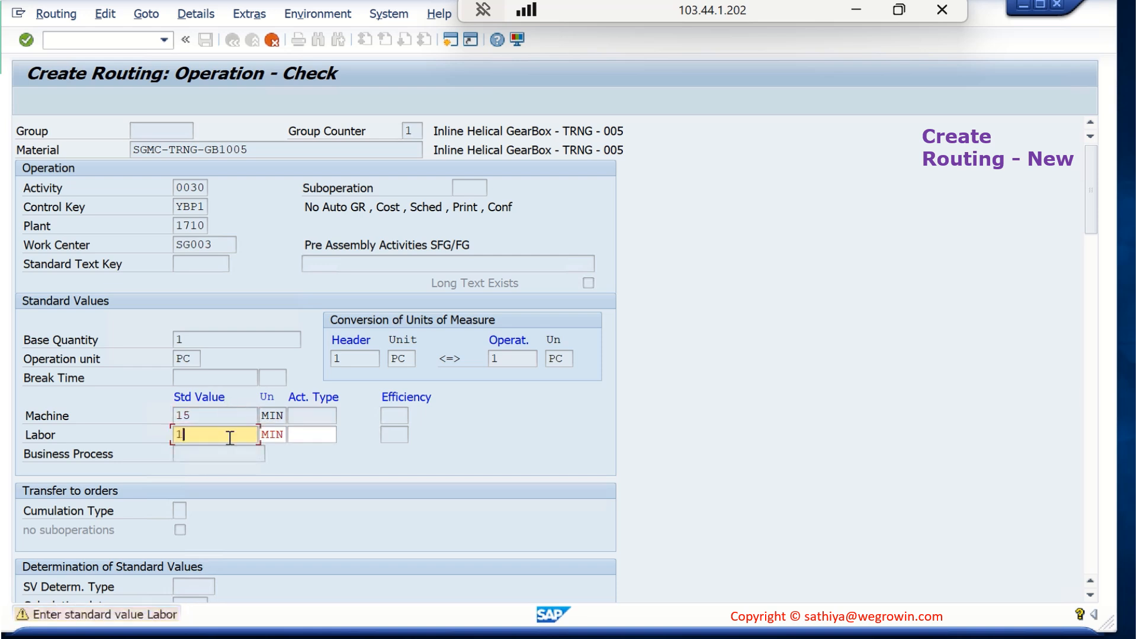
type("15")
key("Return")
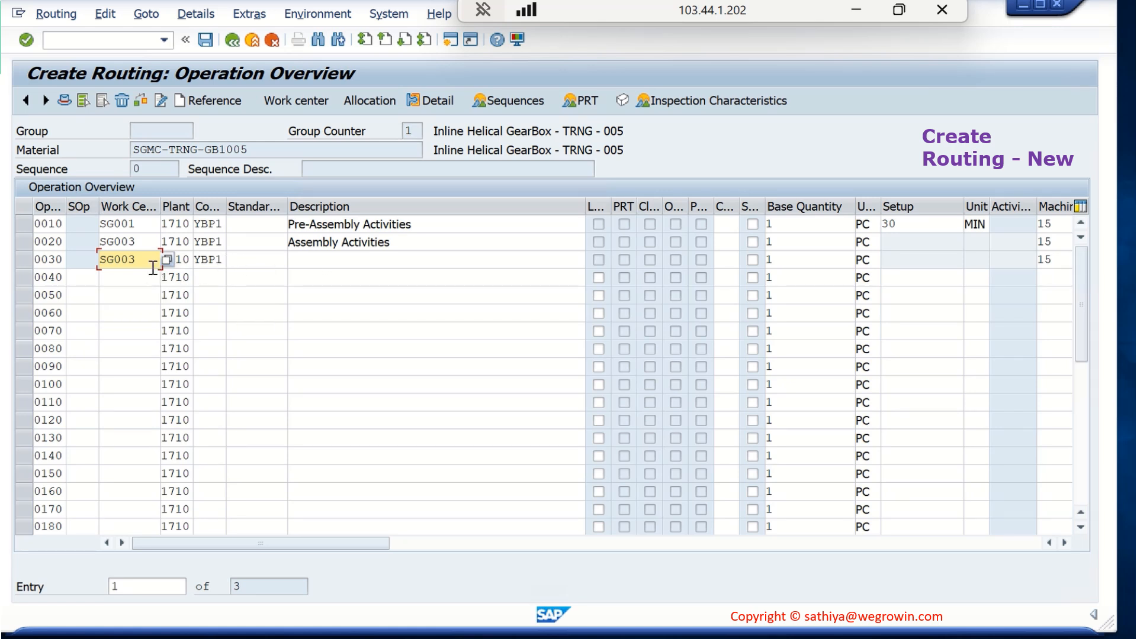
Change the work center of operation 0030 to SG002 and its control key to YBP3
key("BackSpace")
type("2")
key("Return")
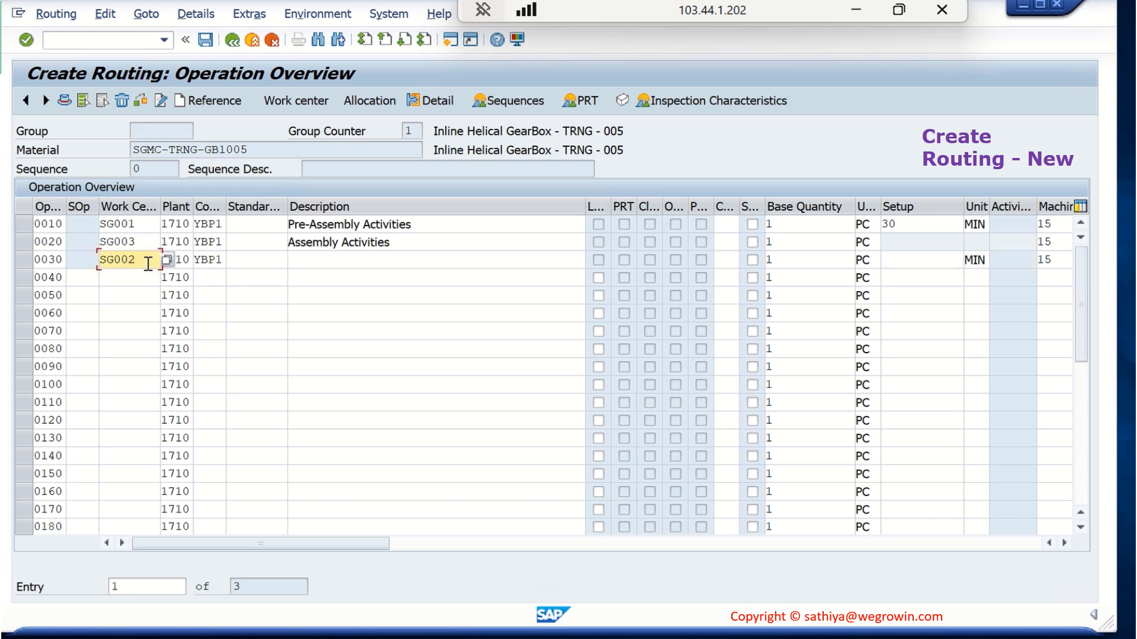
left_click(215, 264)
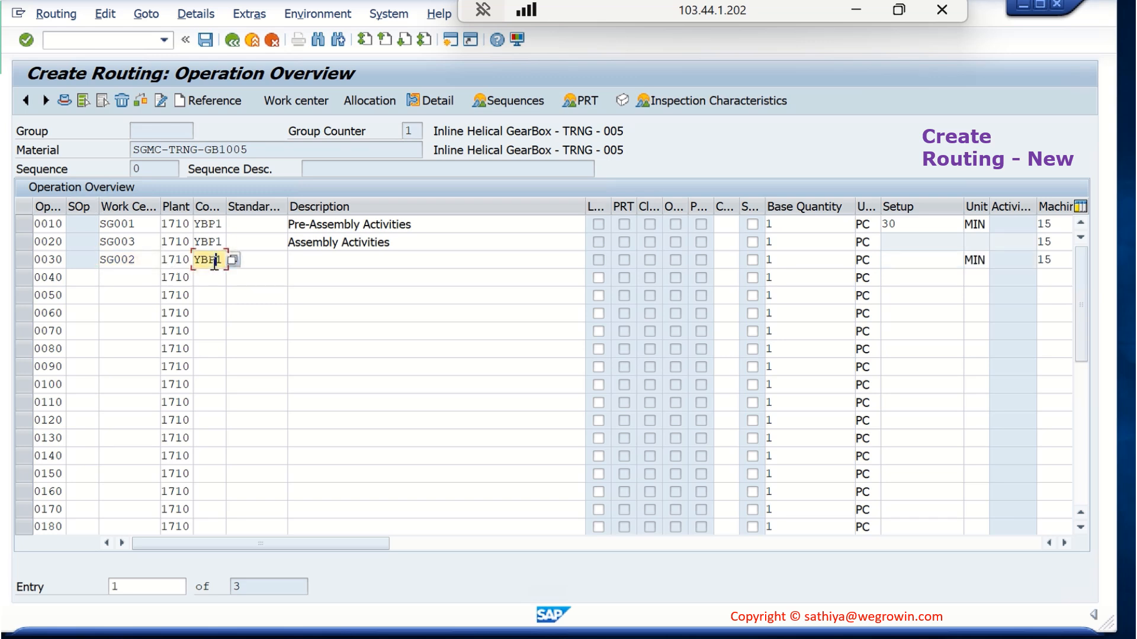
key("shift+End")
type("3")
Delete operation 0030 from the routing
left_click(23, 261)
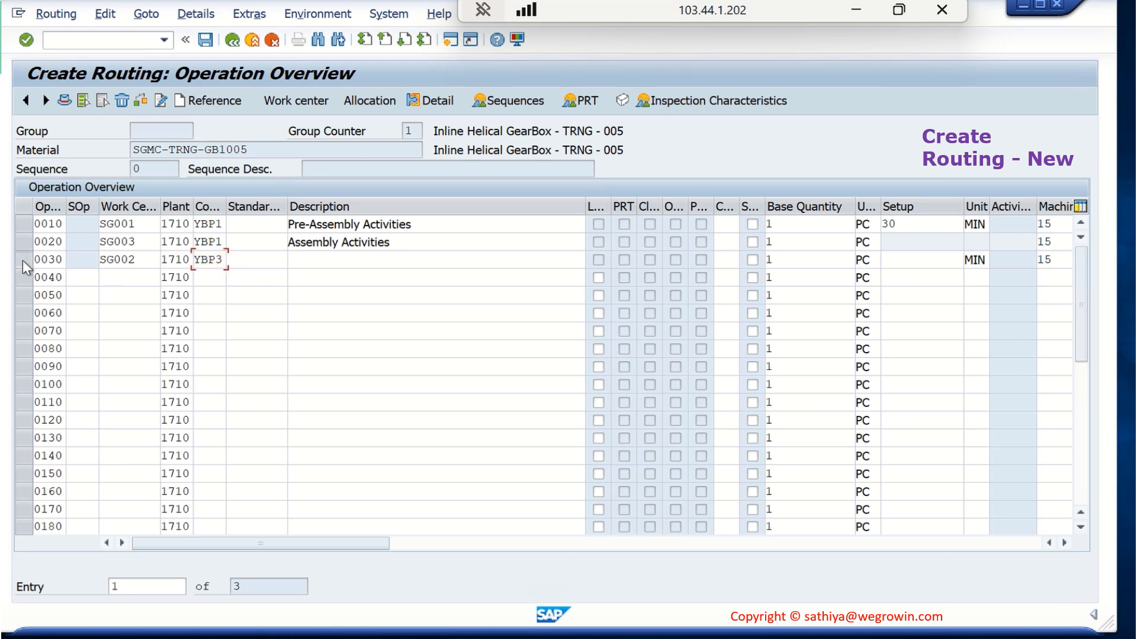
left_click(122, 100)
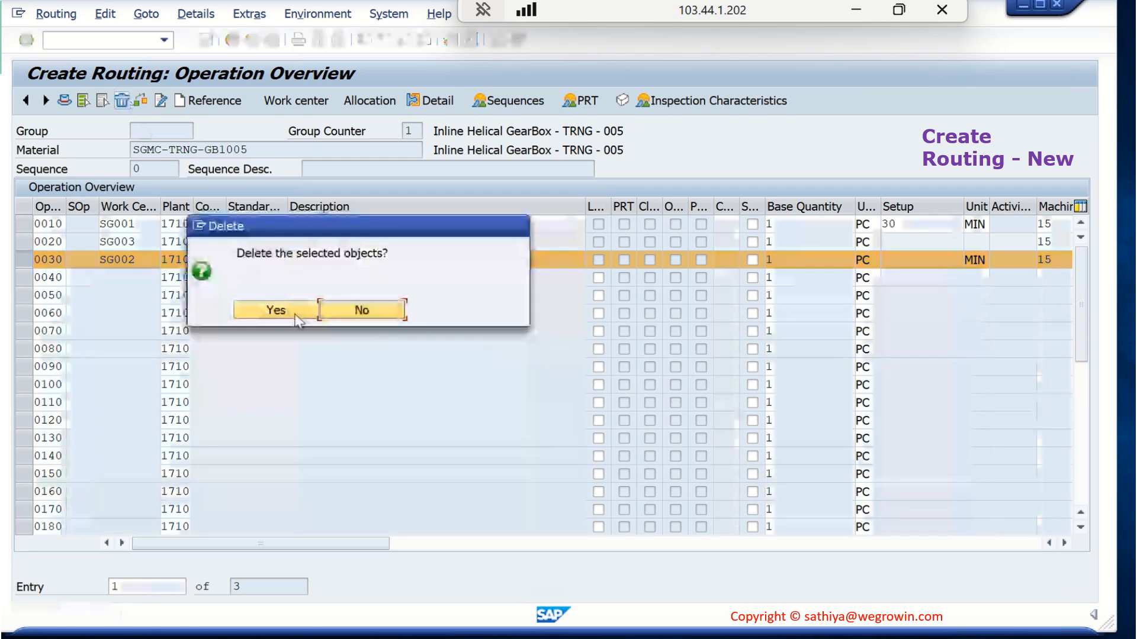
left_click(251, 312)
Assign work center SG002 to operation 0040 and set its Machine and Labor standard values to 15 MIN each
left_click(145, 258)
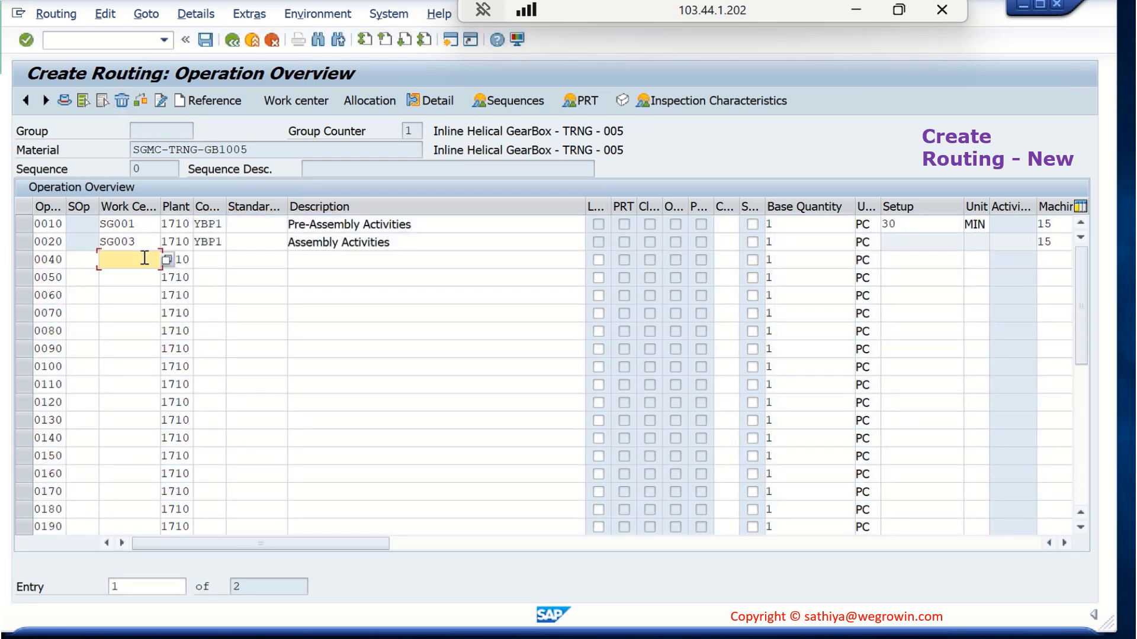
type("SG002")
key("Return")
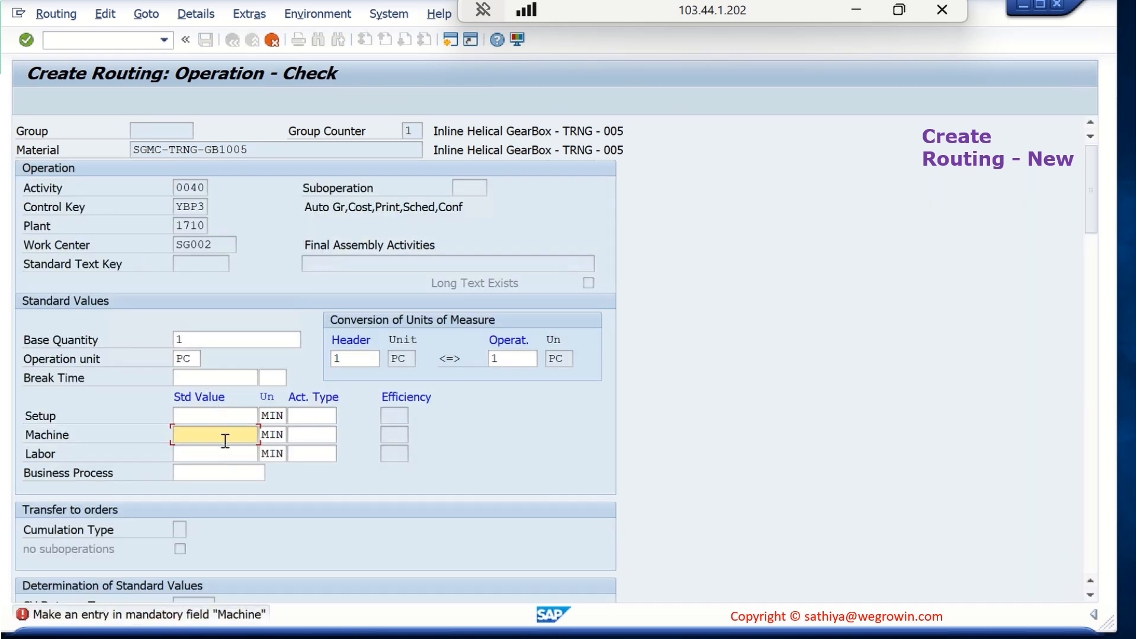
type("15")
key("Return")
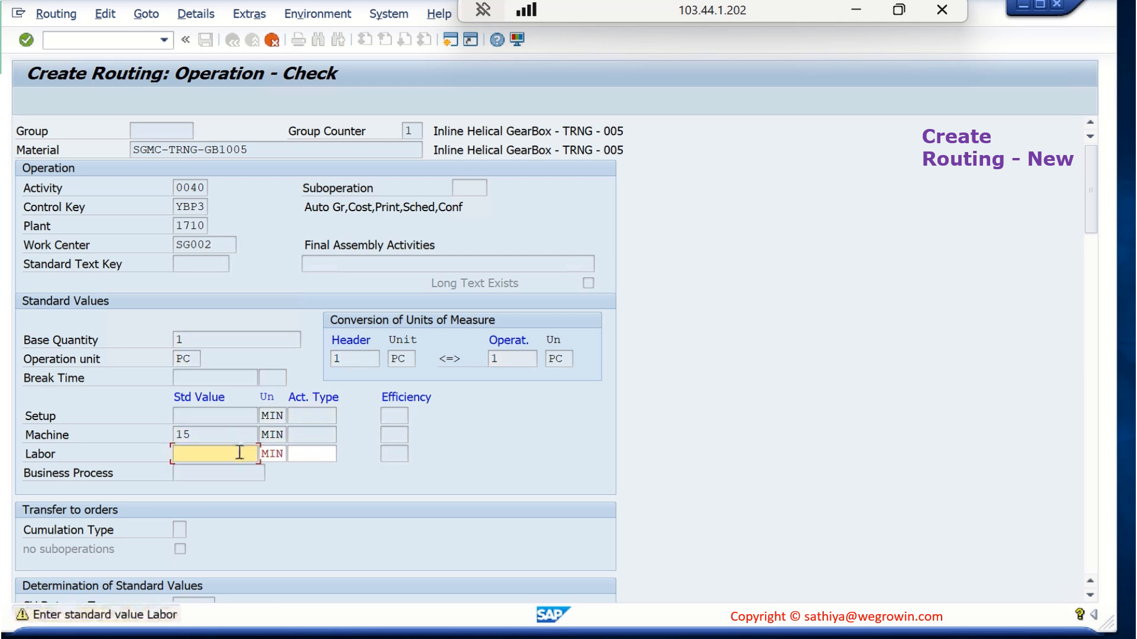
type("15")
key("Return")
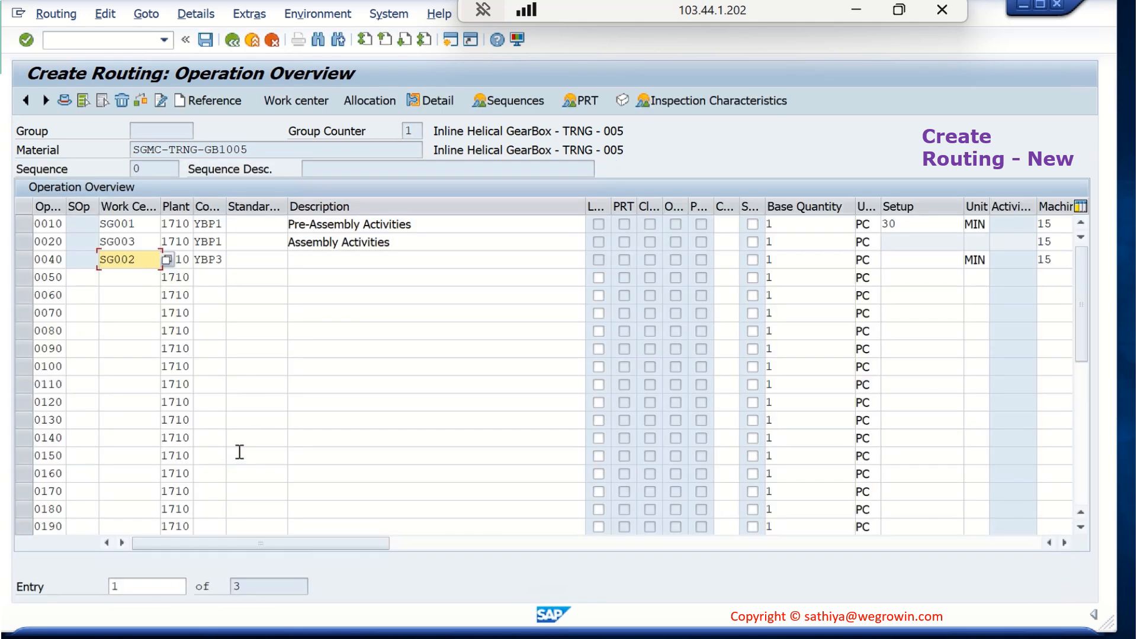
Switch to the work center display session and check the default control key of work center SG003
left_click(209, 260)
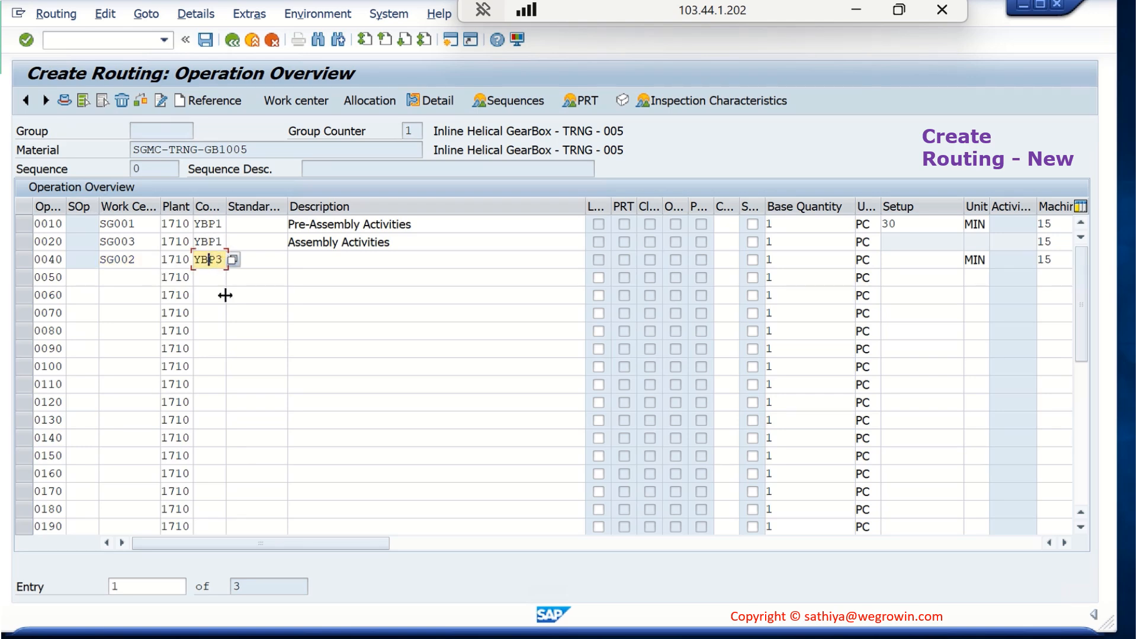
mouse_move(387, 638)
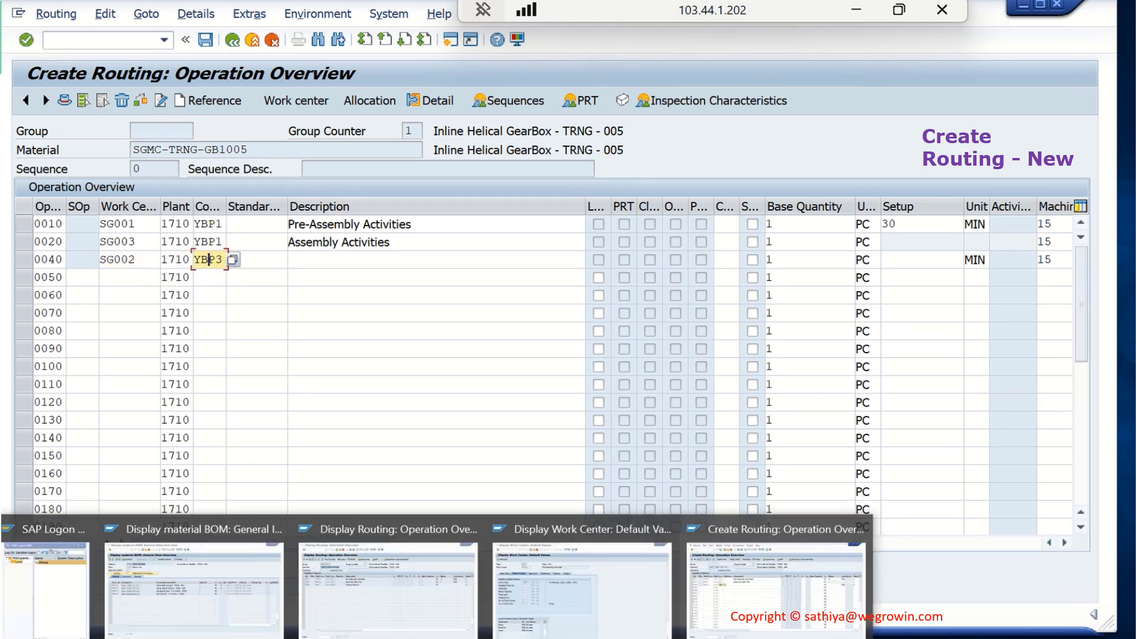
left_click(561, 581)
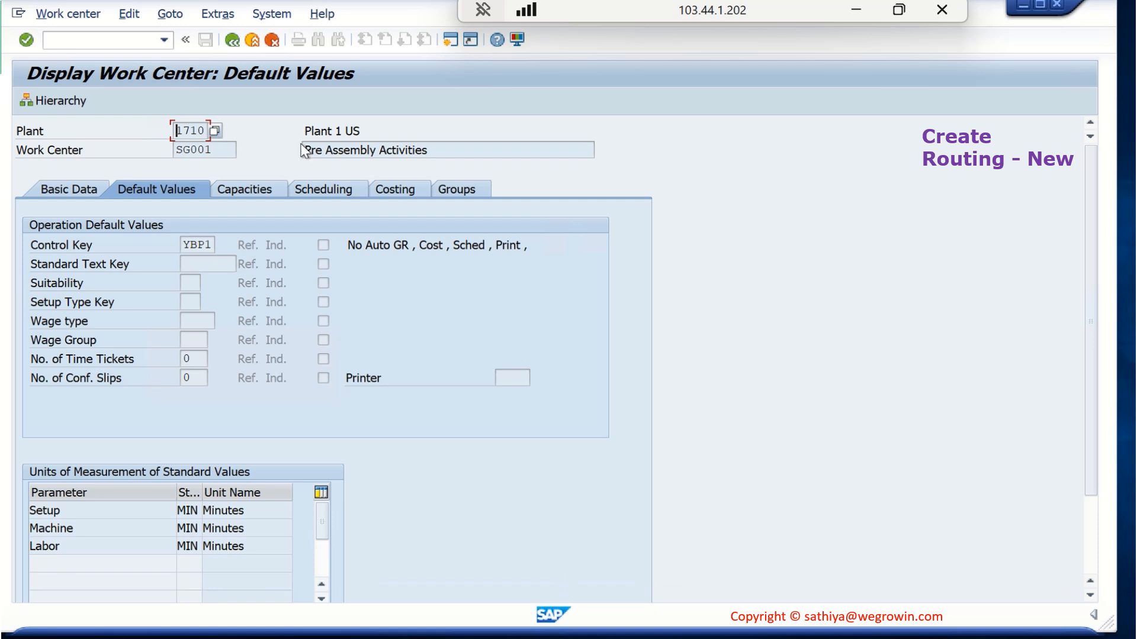
left_click(233, 40)
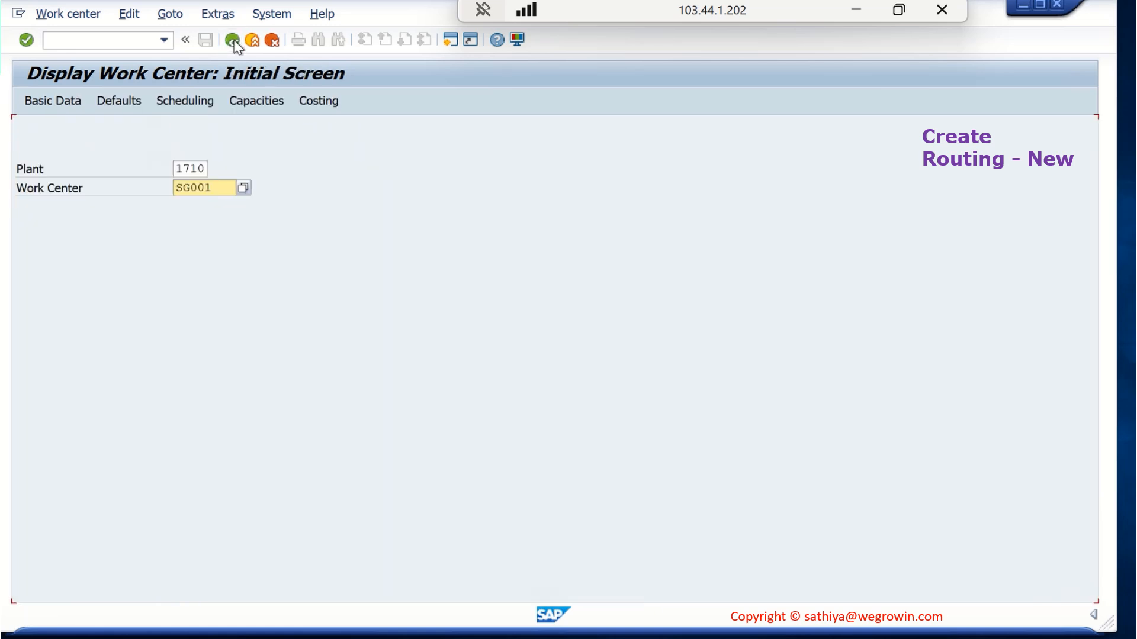
left_click(218, 189)
key("BackSpace")
type("3")
key("Return")
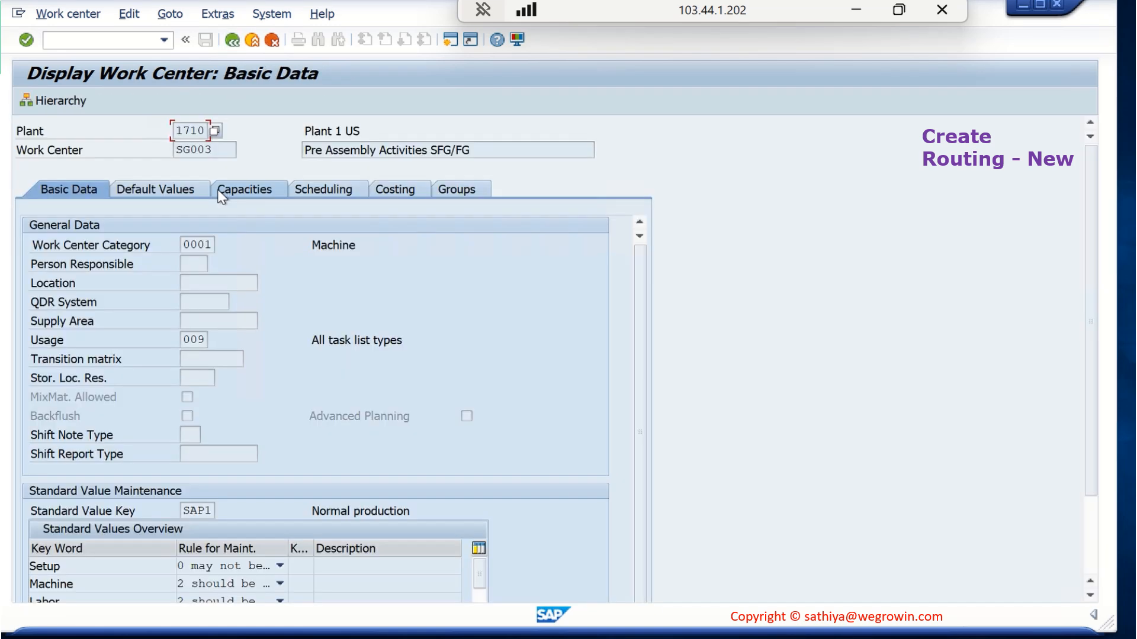
left_click(170, 189)
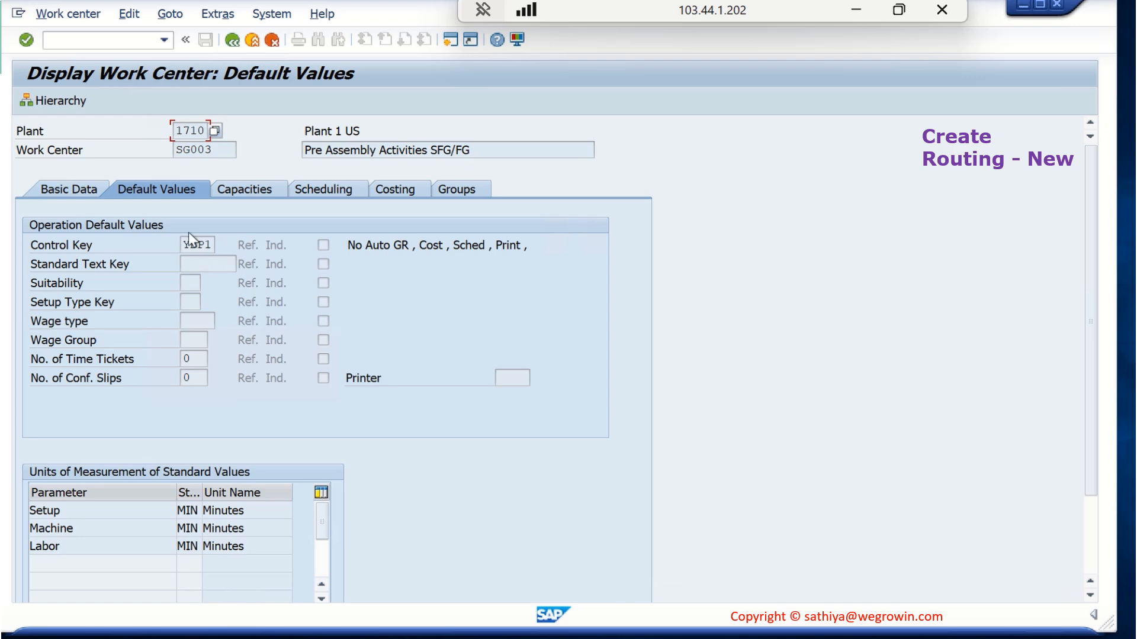
Display the default values of work center SG002 to check its control key
left_click(232, 41)
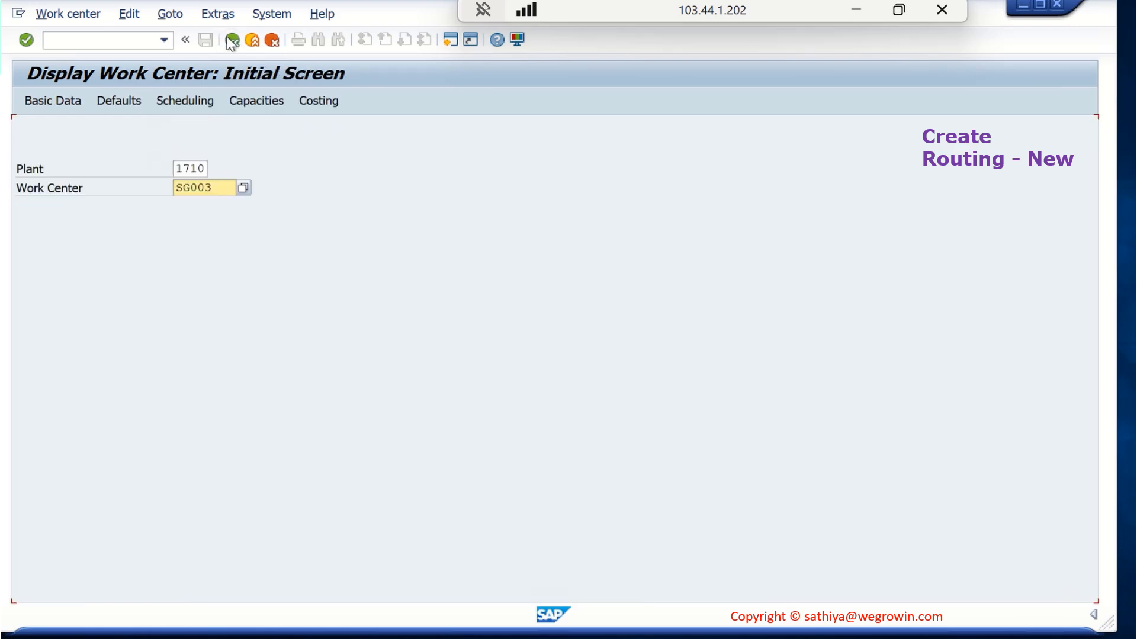
left_click(229, 187)
key("BackSpace")
left_click(233, 200)
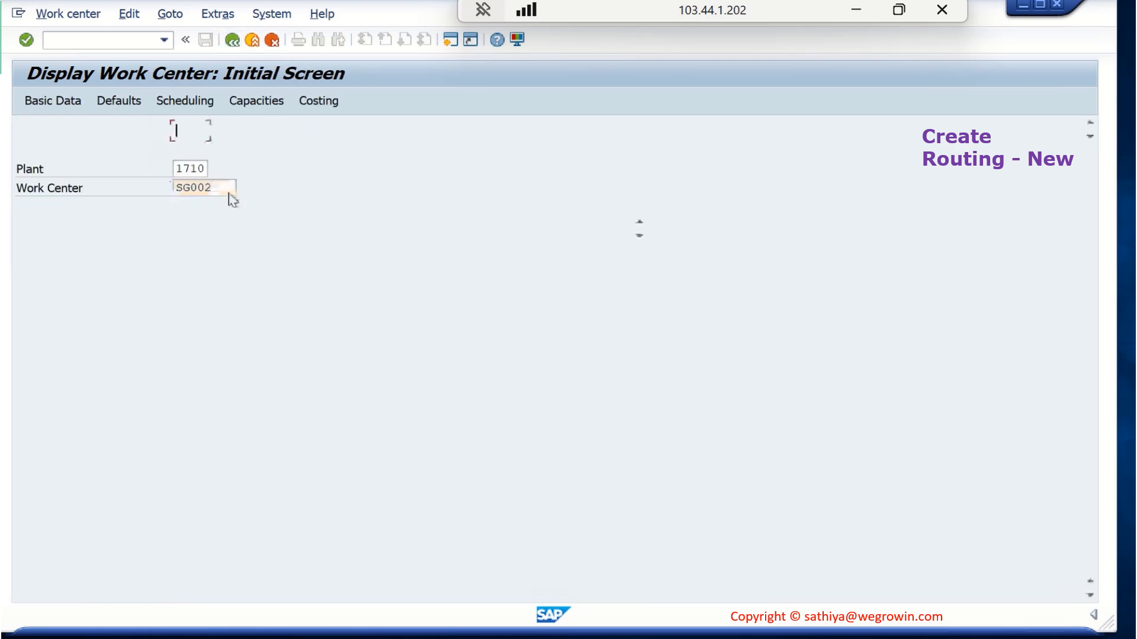
key("Return")
left_click(177, 192)
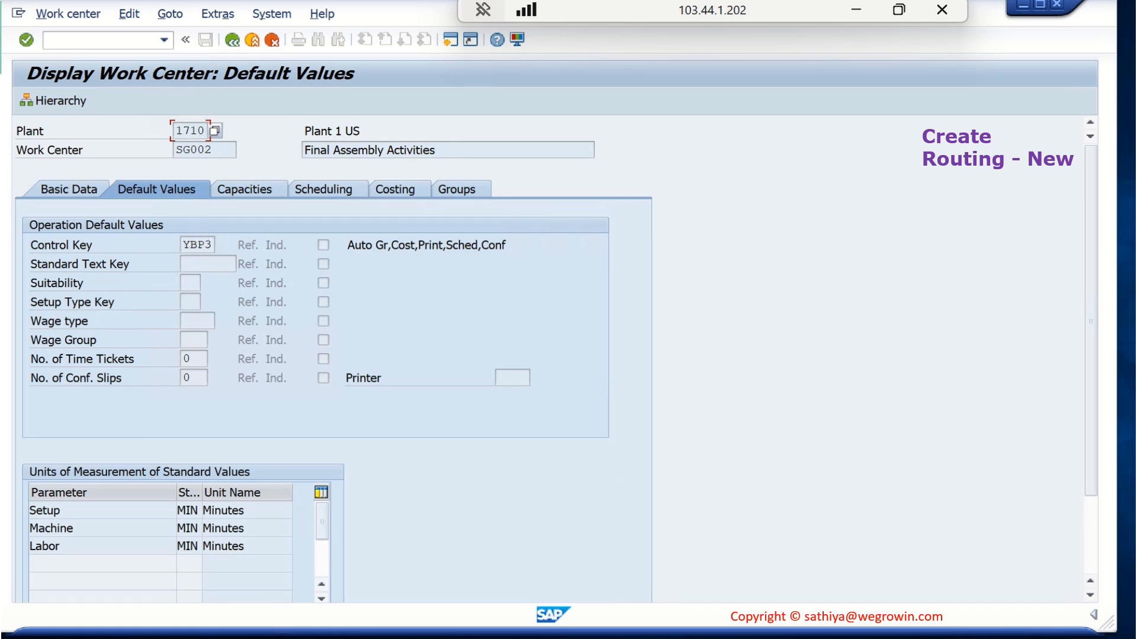
Return to the routing being created and enter "Final Testing" as the description of operation 0040
mouse_move(290, 630)
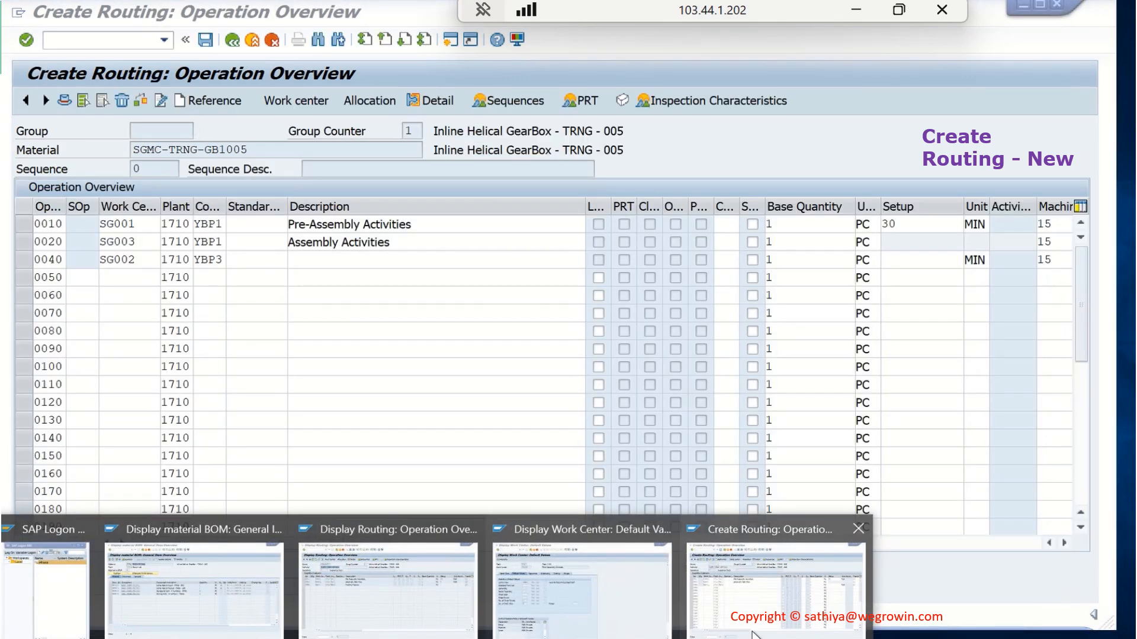
left_click(776, 592)
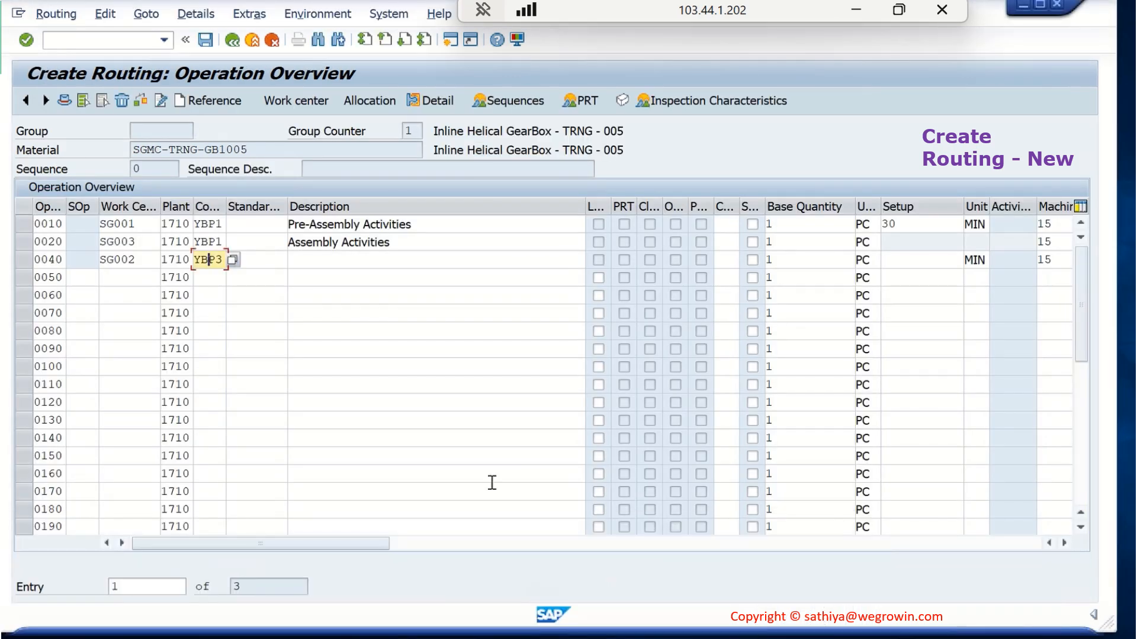
left_click(363, 260)
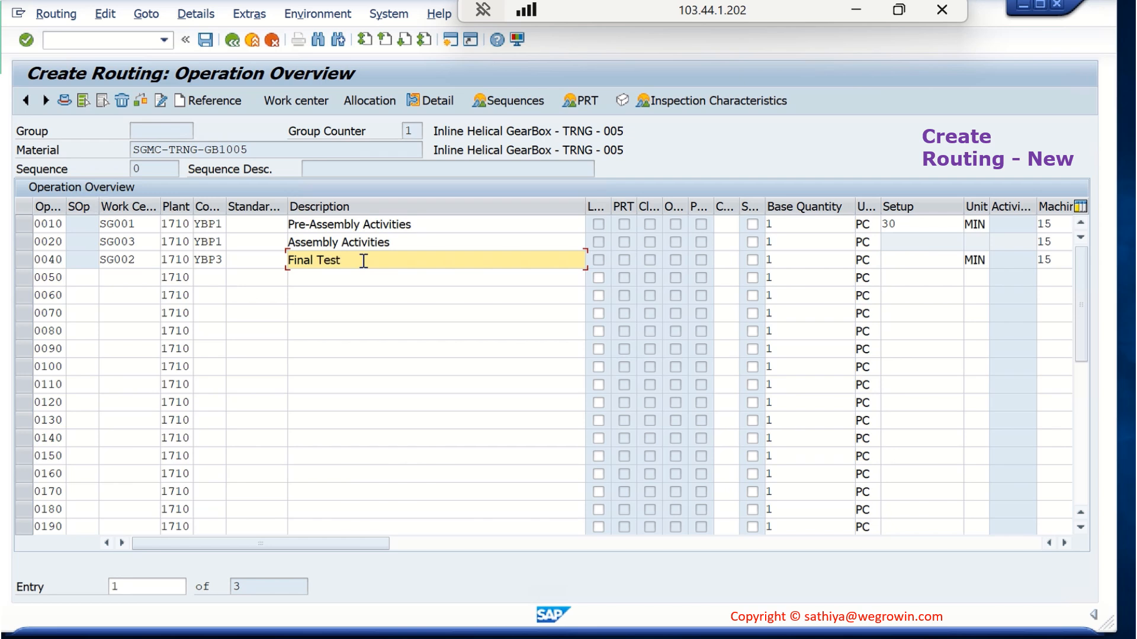
type("ing")
key("Return")
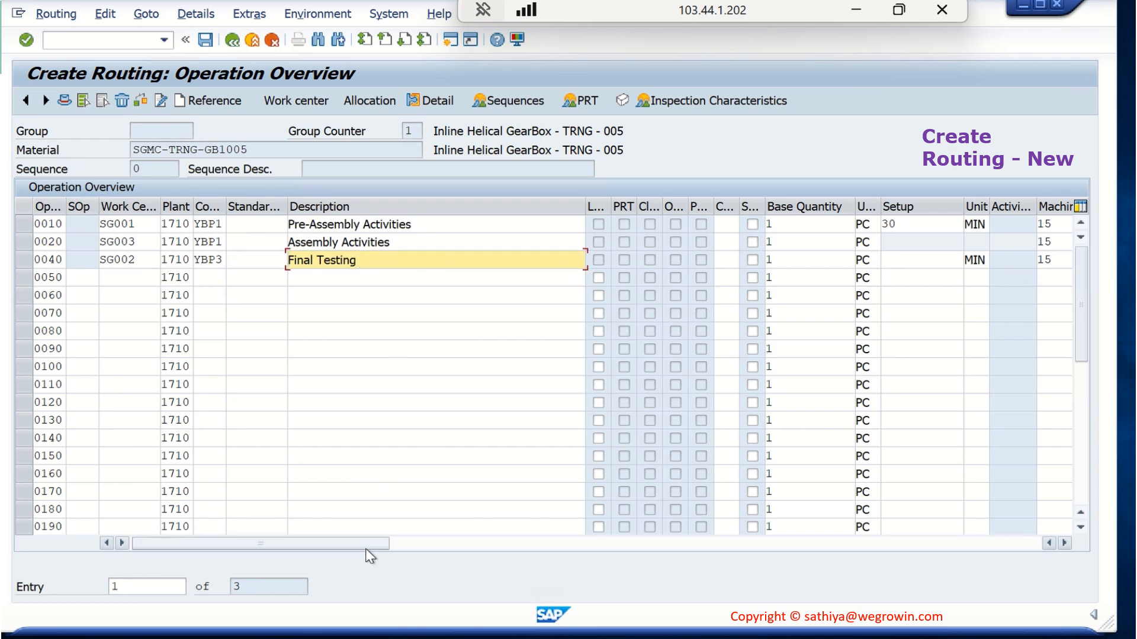
Review the operations' Setup, Machine and Labor values and examine the standard value maintenance rules of work center SG003
left_click_drag(366, 550, 464, 550)
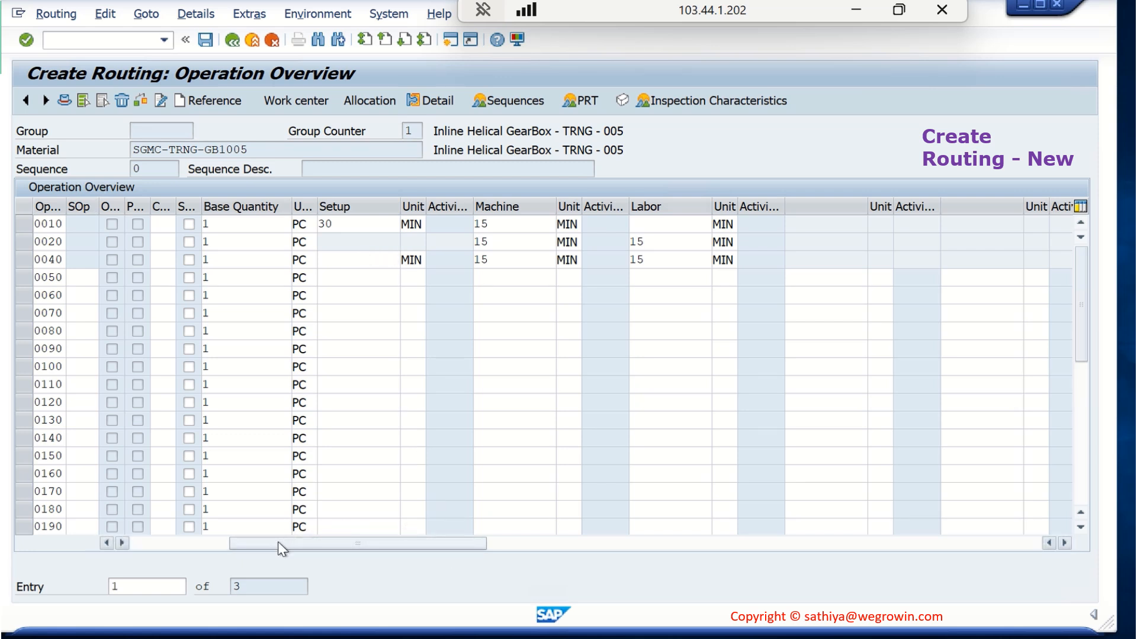
left_click_drag(283, 549, 229, 543)
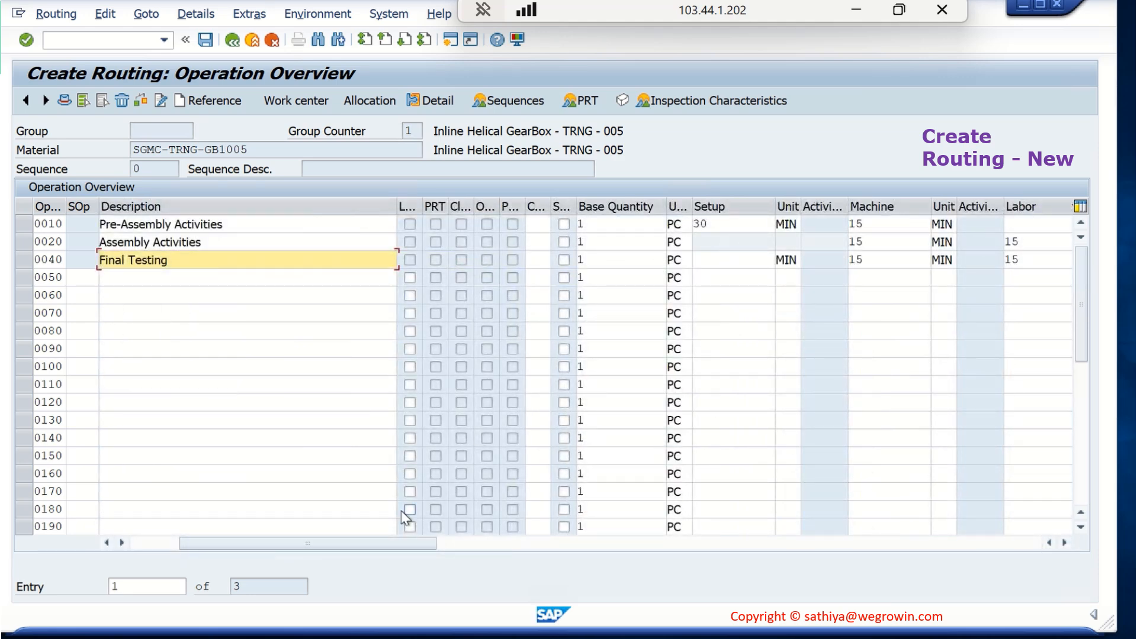
left_click_drag(398, 544, 194, 541)
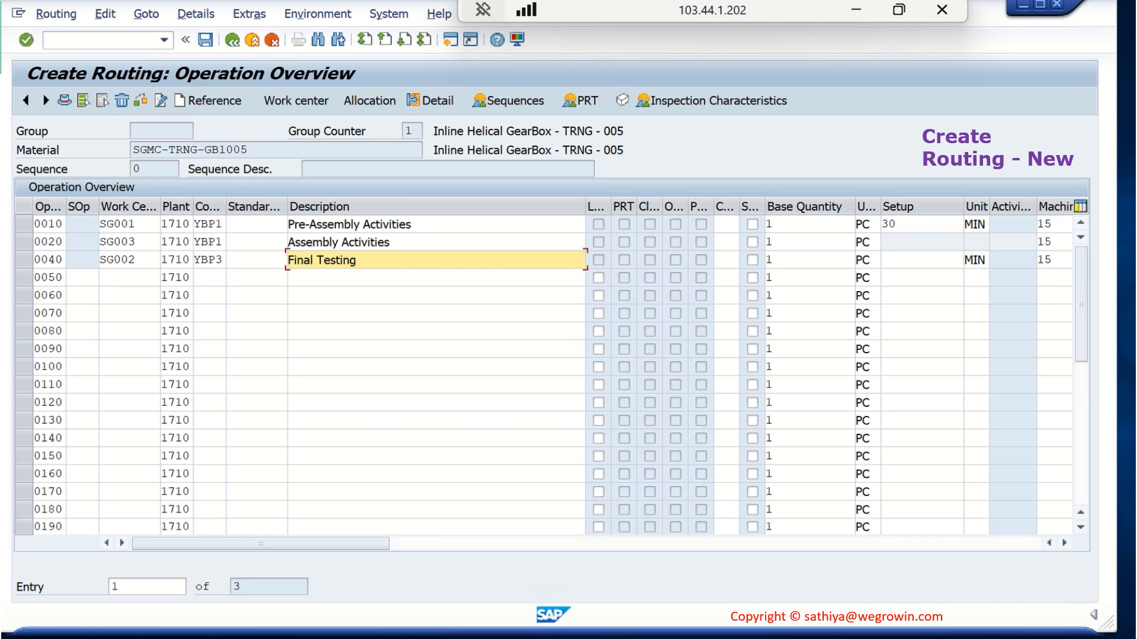
left_click(385, 638)
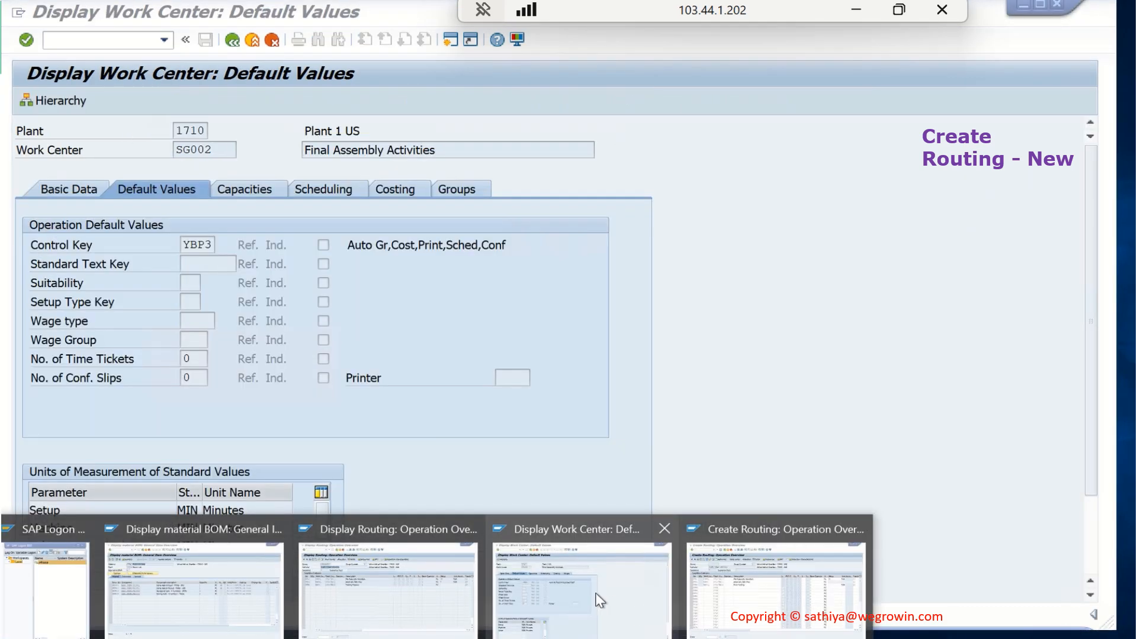
left_click(601, 601)
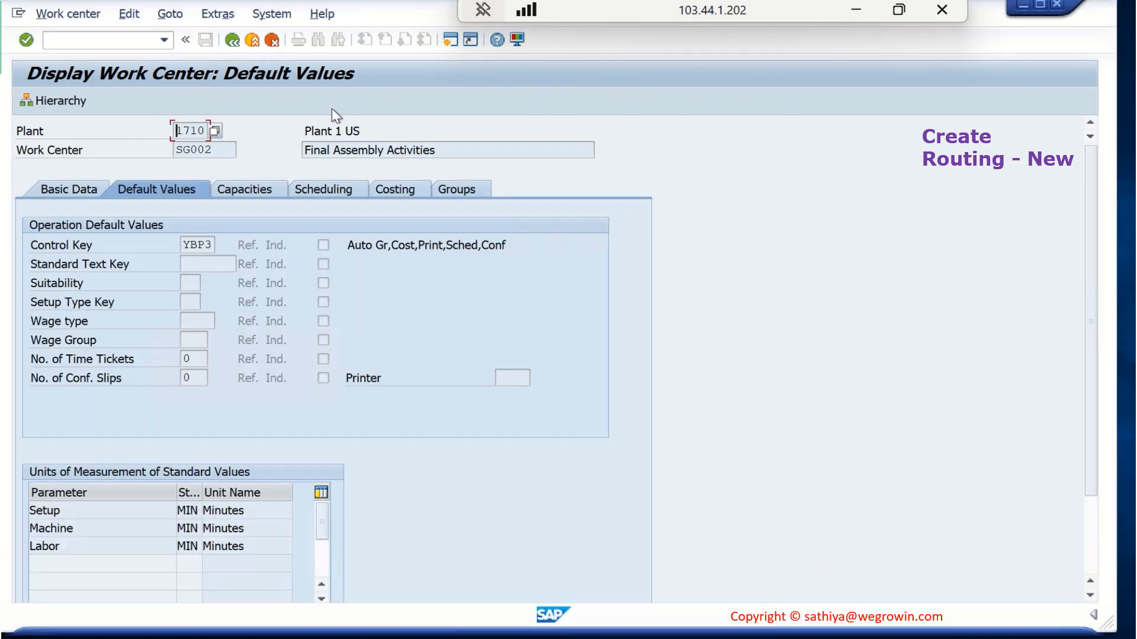
left_click(233, 40)
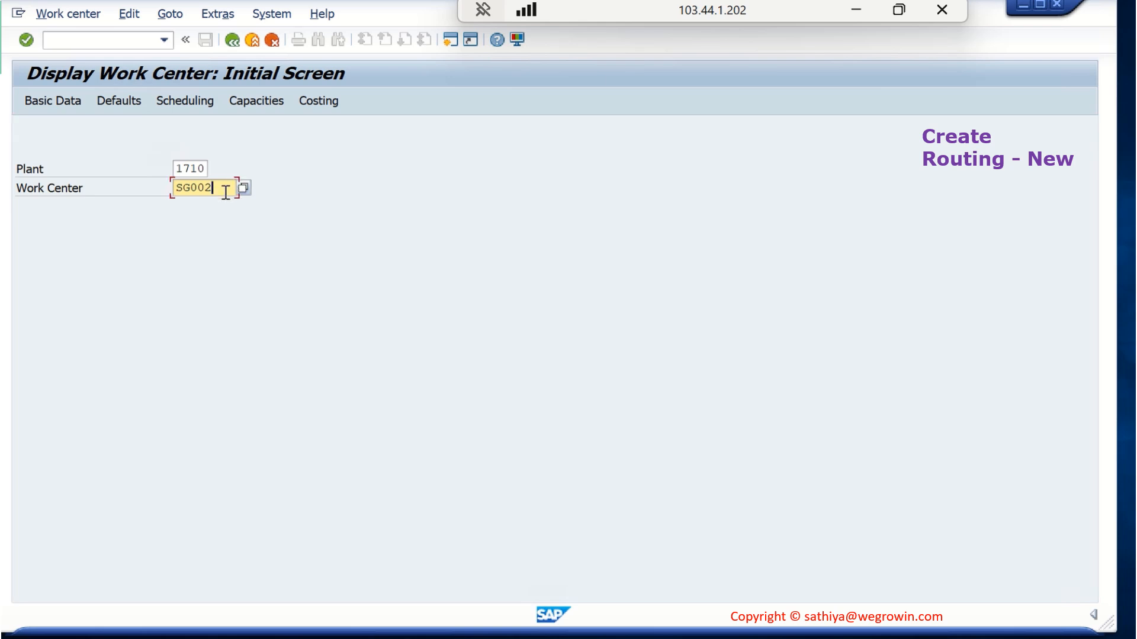
key("BackSpace")
type("3")
key("Return")
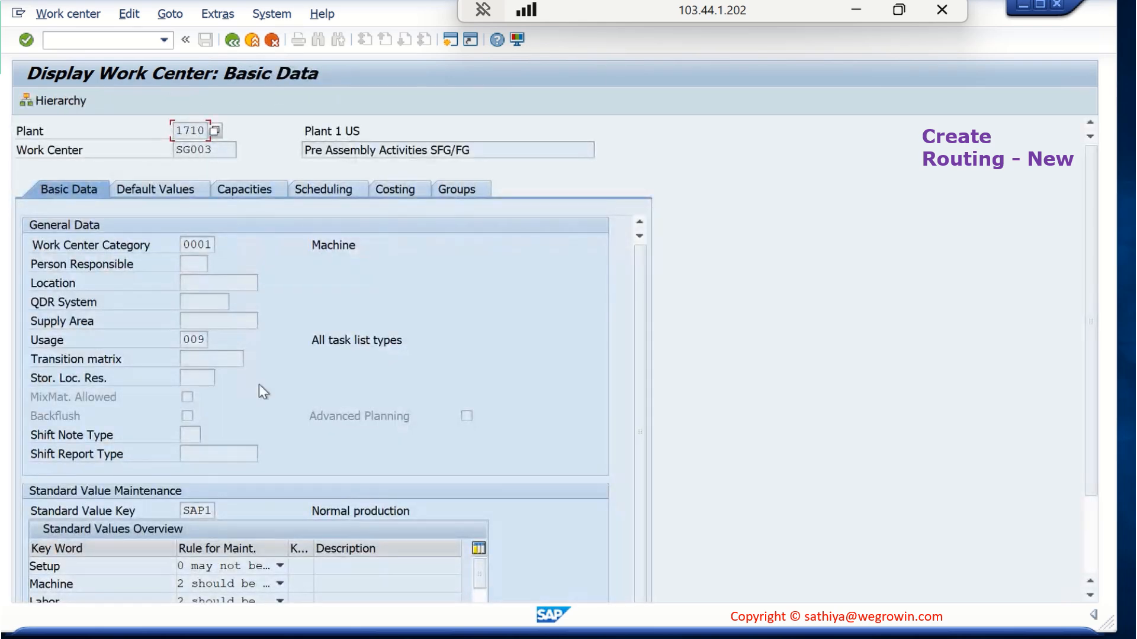
scroll(258, 385, "down", 2)
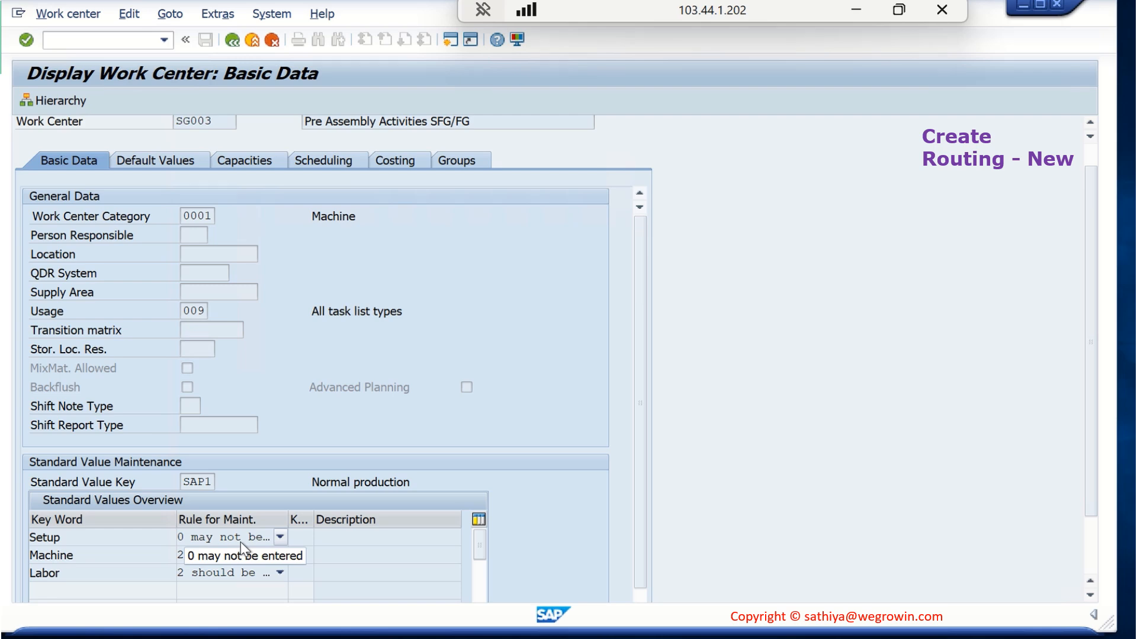
Return to the routing being created and review the operations' Setup, Machine and Labor values
left_click(436, 638)
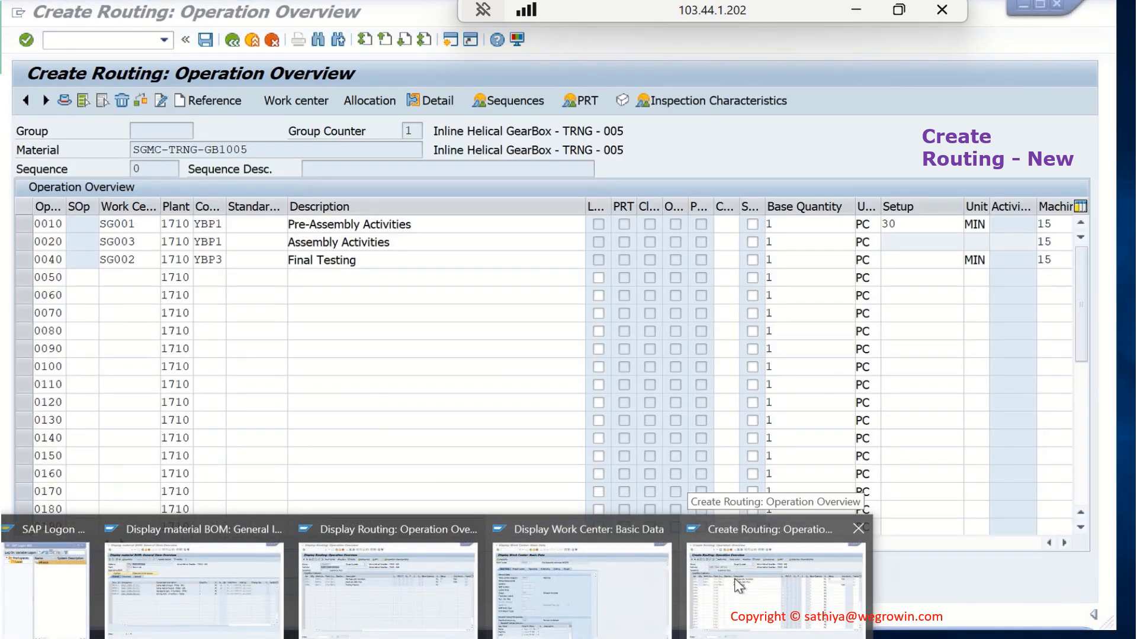
left_click(738, 585)
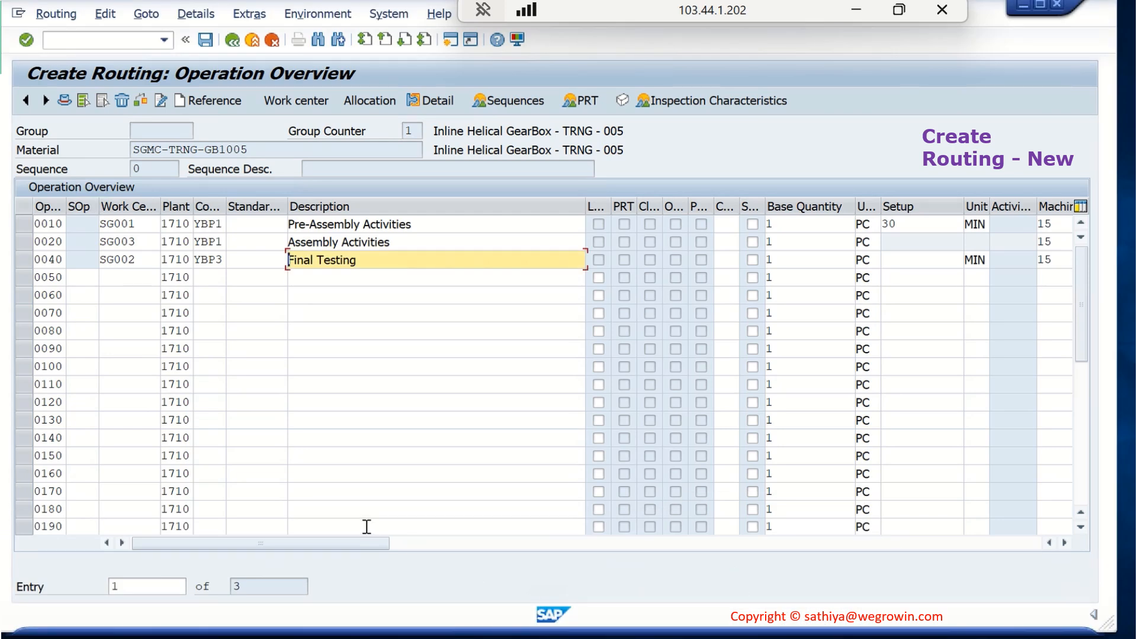
left_click_drag(363, 544, 461, 562)
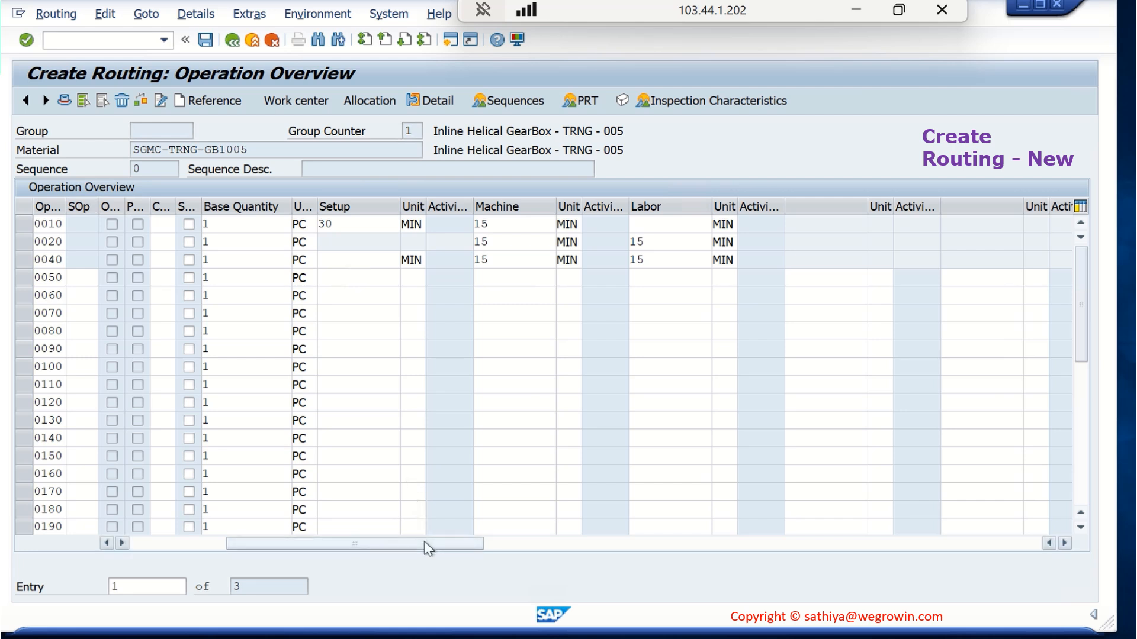
left_click_drag(427, 544, 251, 545)
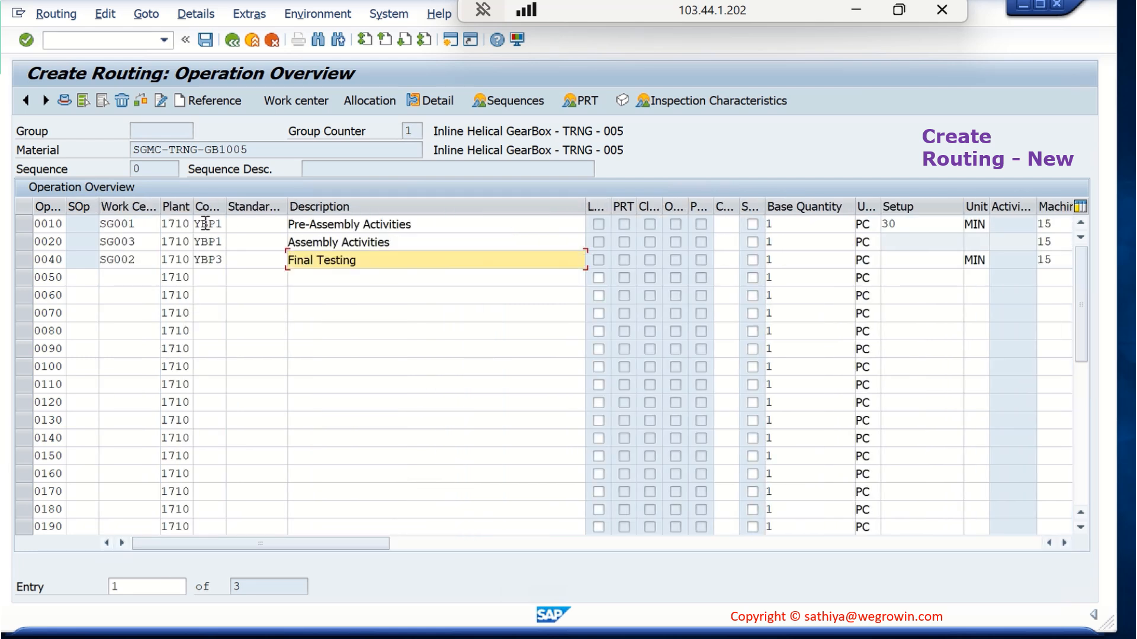
Display the basic data of work center SG001 and examine its standard value maintenance rules, including the rule options for Labor
left_click(330, 629)
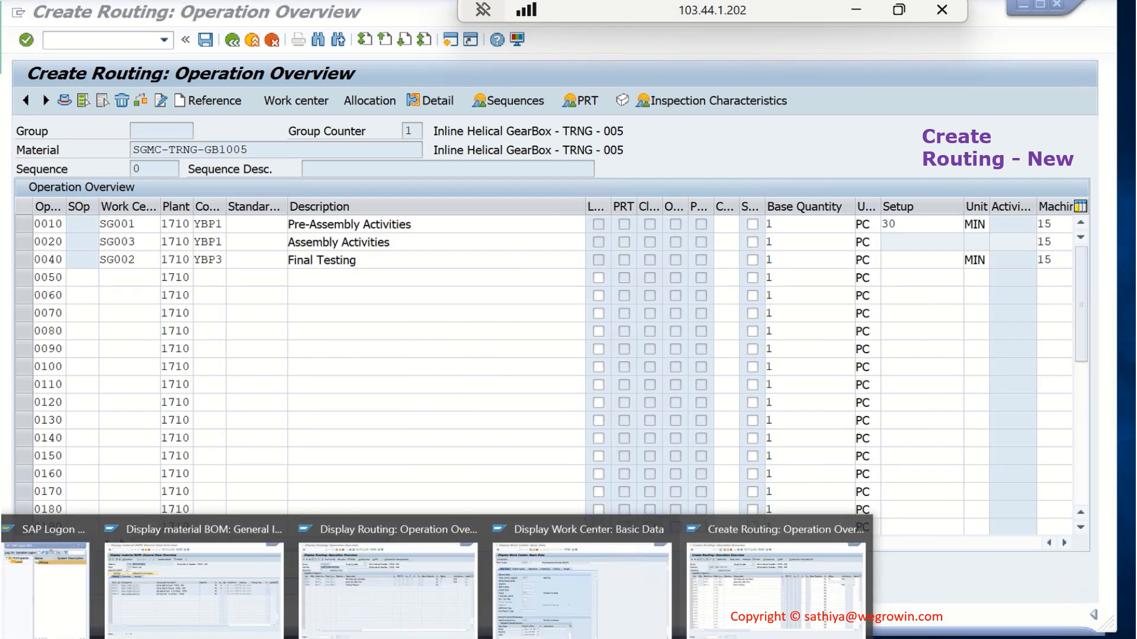
left_click(583, 580)
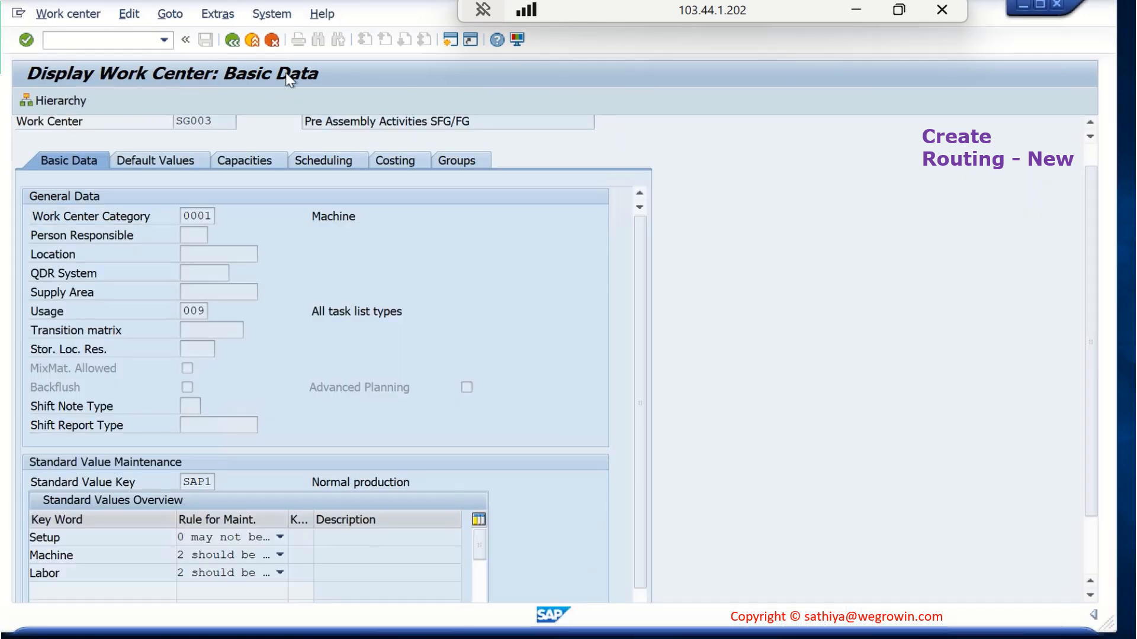
left_click(229, 189)
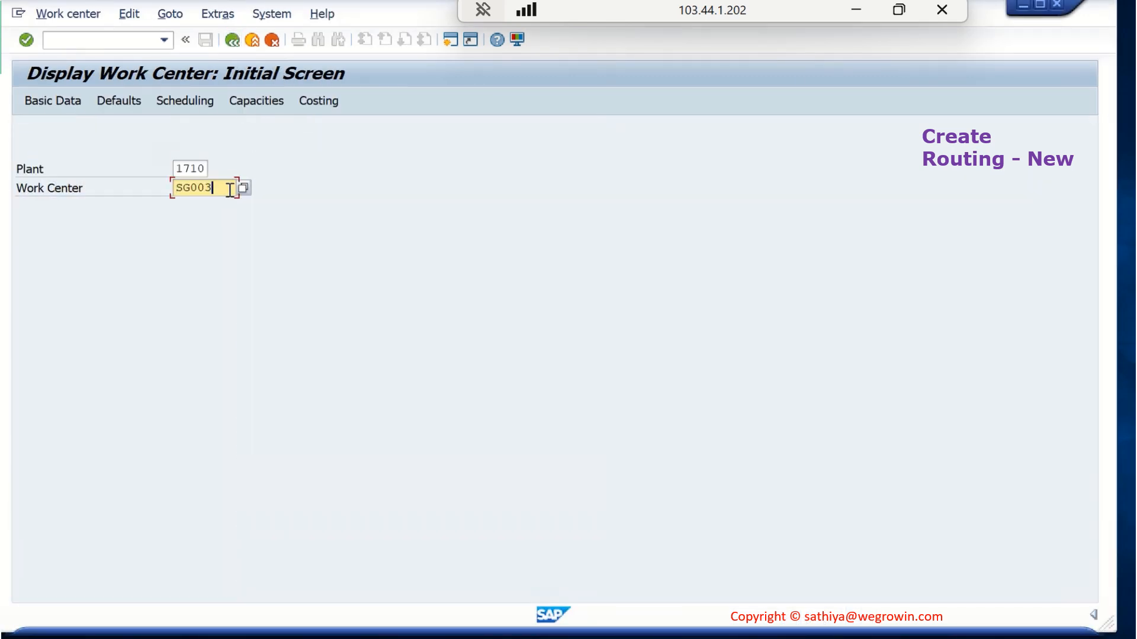
key("Return")
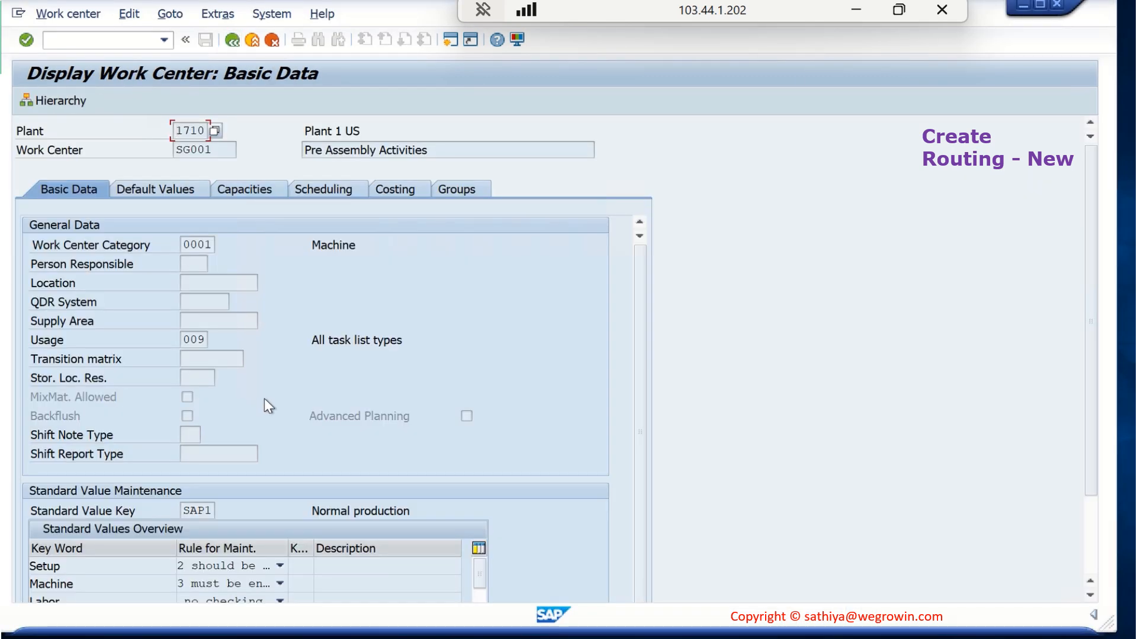
scroll(264, 399, "down", 1)
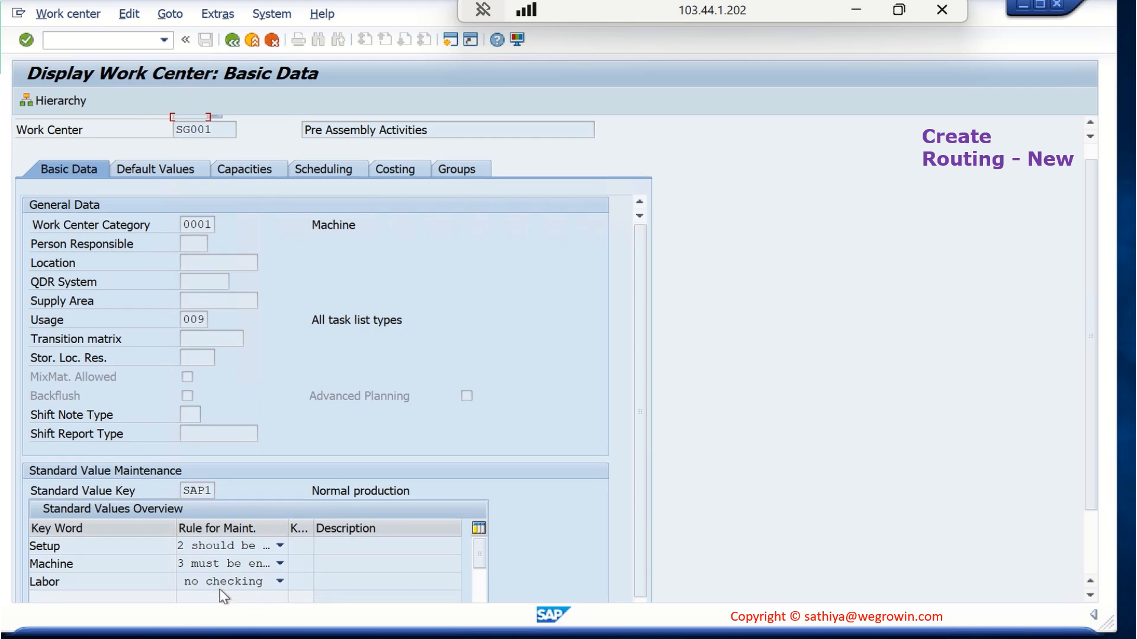
left_click(279, 582)
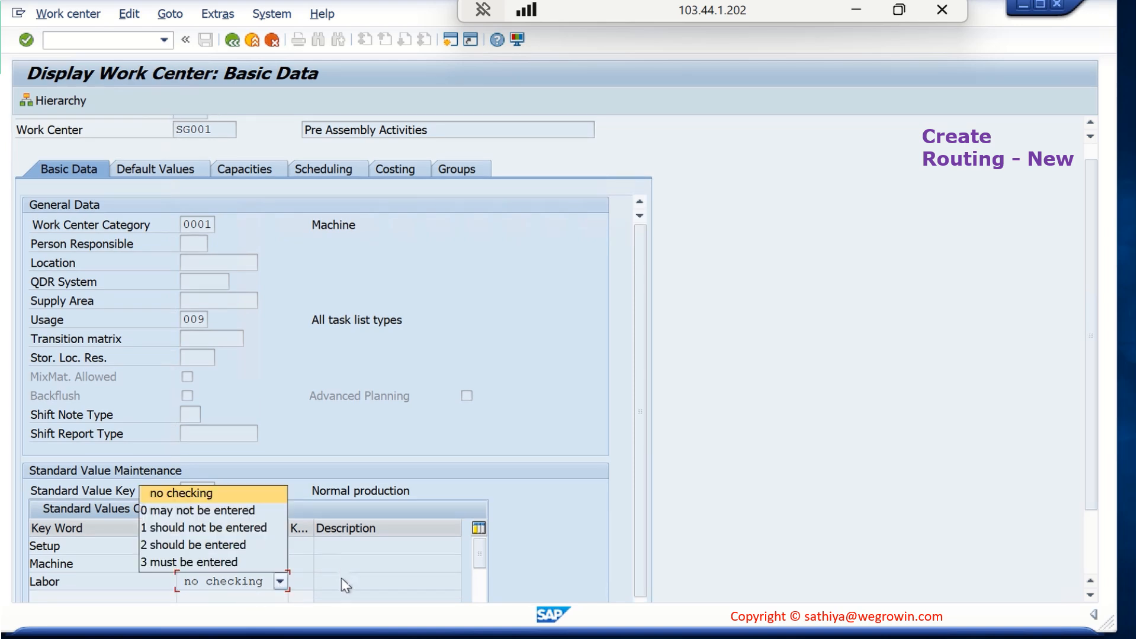
left_click(556, 489)
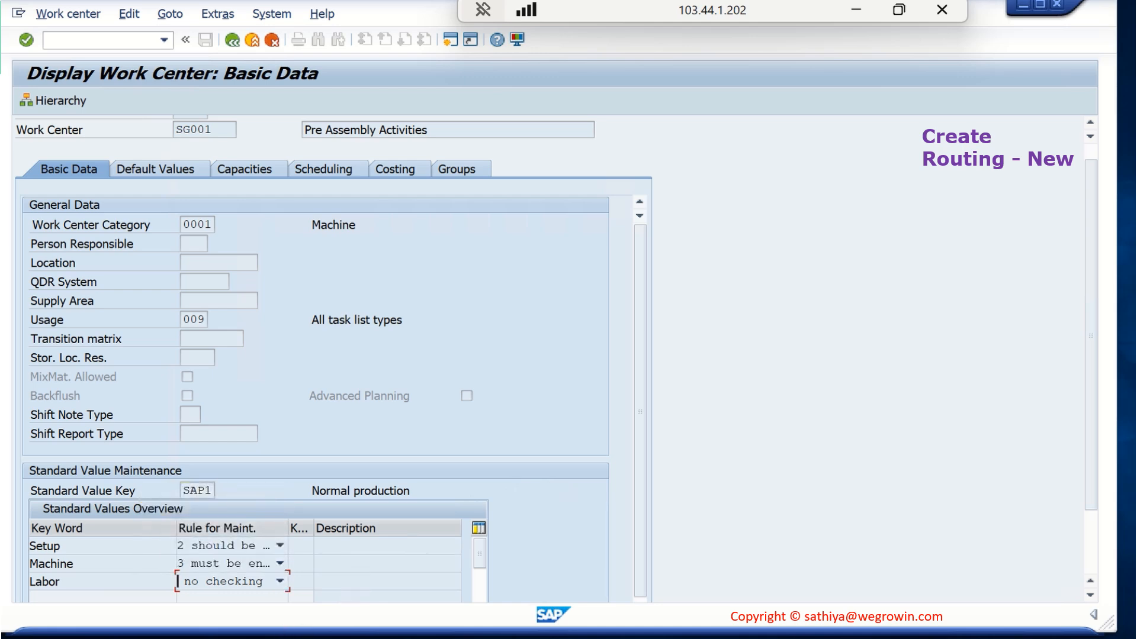
Go back to the routing and check the Labor field of operation 0010 and the Setup field of operation 0040
left_click(702, 589)
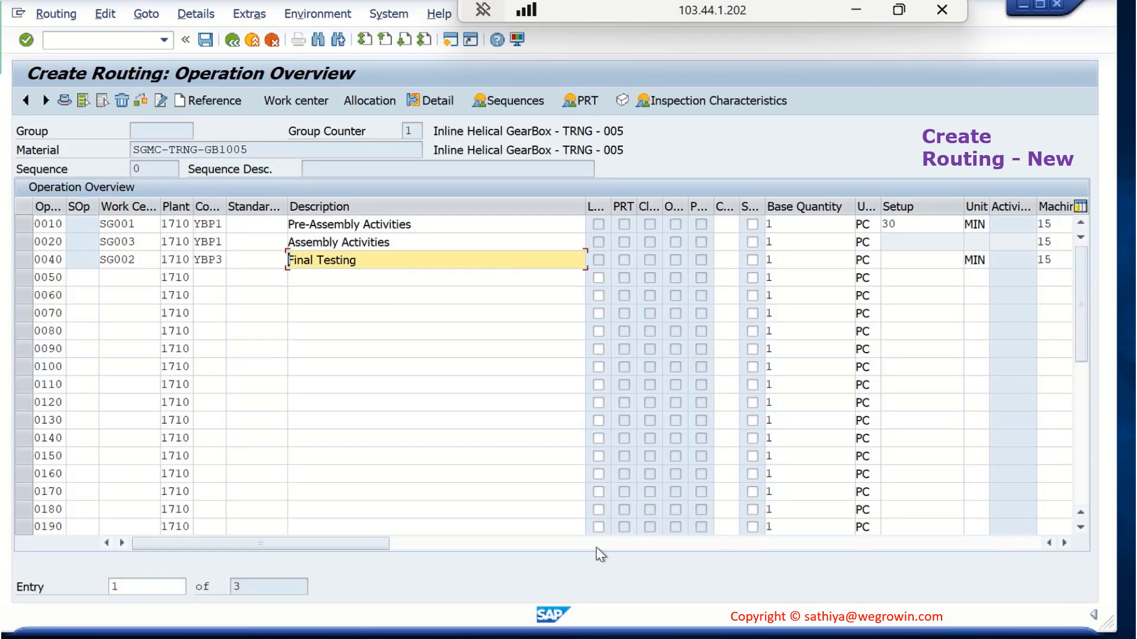
left_click_drag(385, 546, 553, 542)
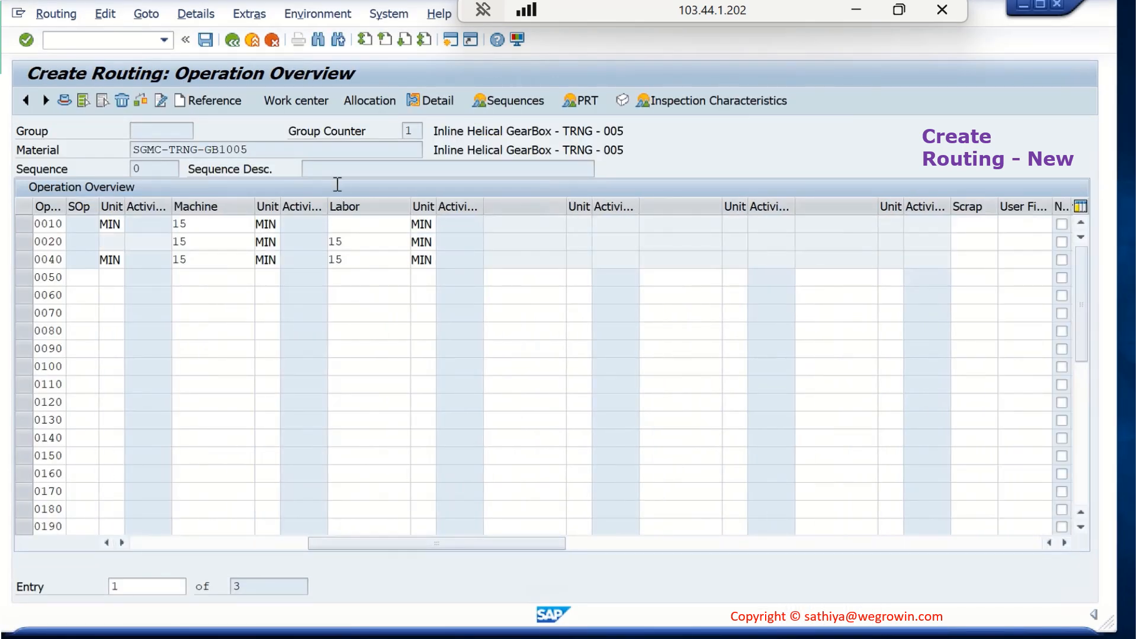
left_click(355, 222)
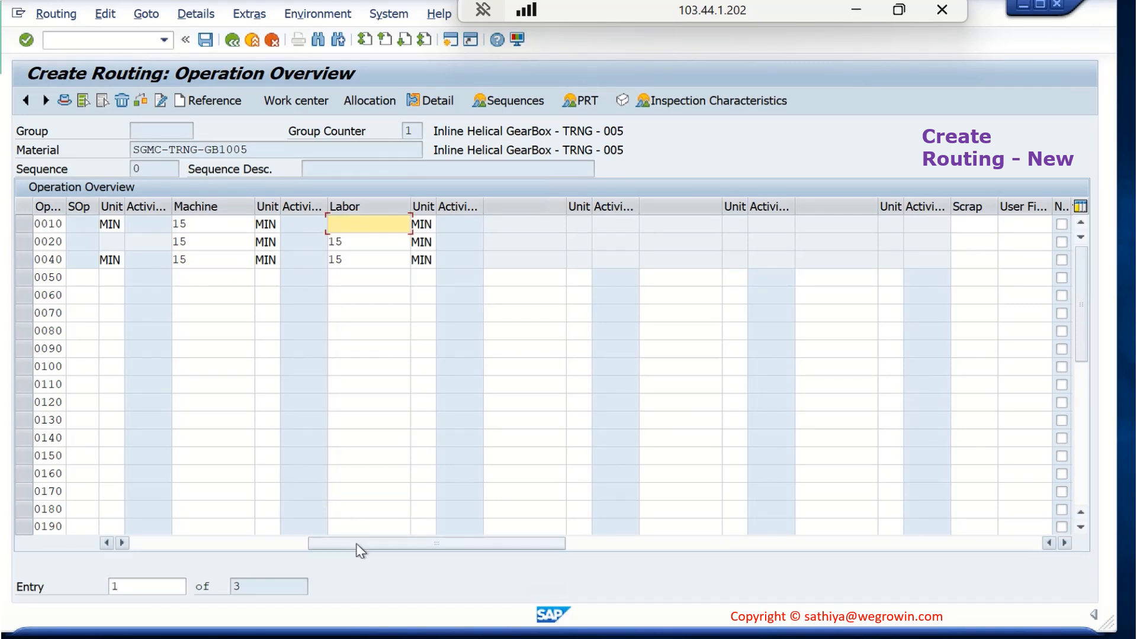
left_click_drag(358, 544, 297, 556)
left_click(357, 260)
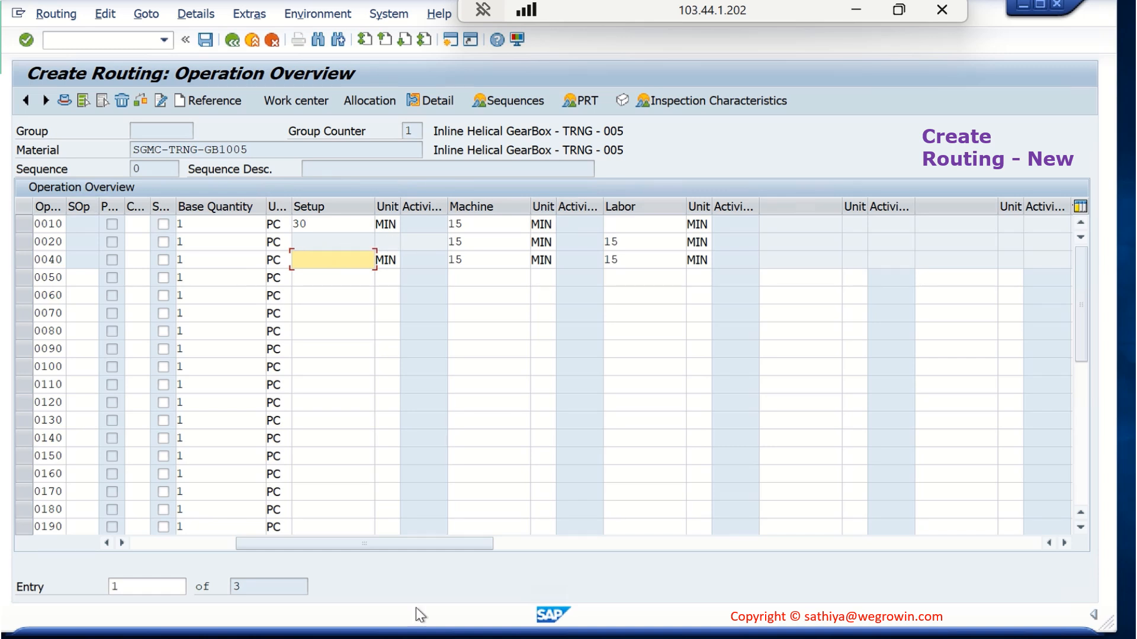
left_click_drag(469, 544, 274, 553)
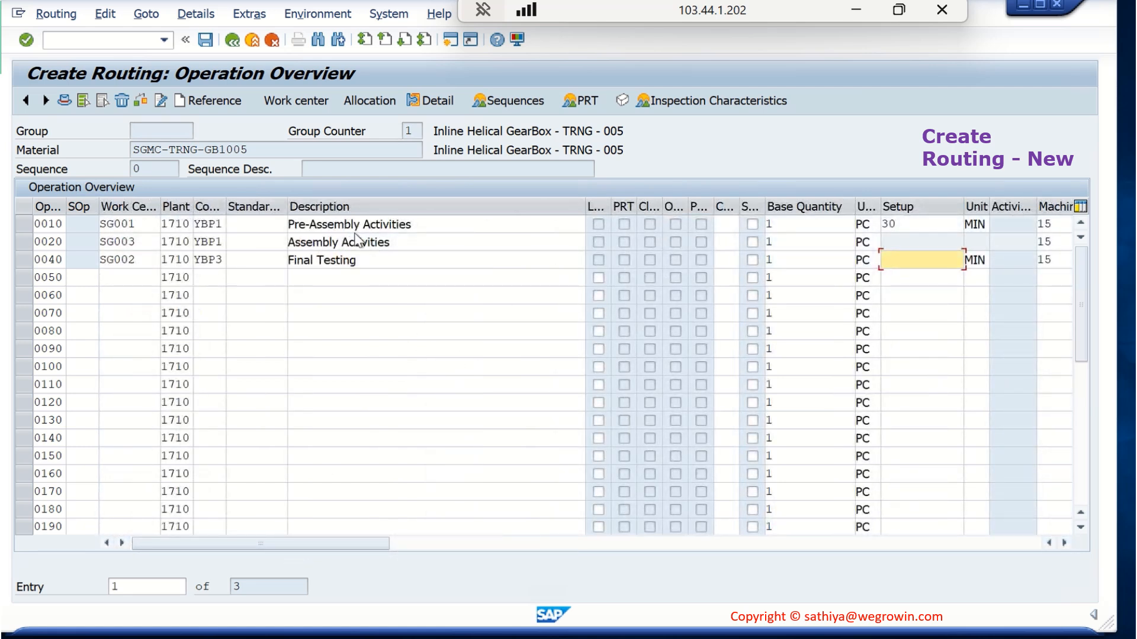
Open the routing's component allocation and compare its components with the displayed material BOM of SGMC-TRNG-GB1005
left_click(369, 101)
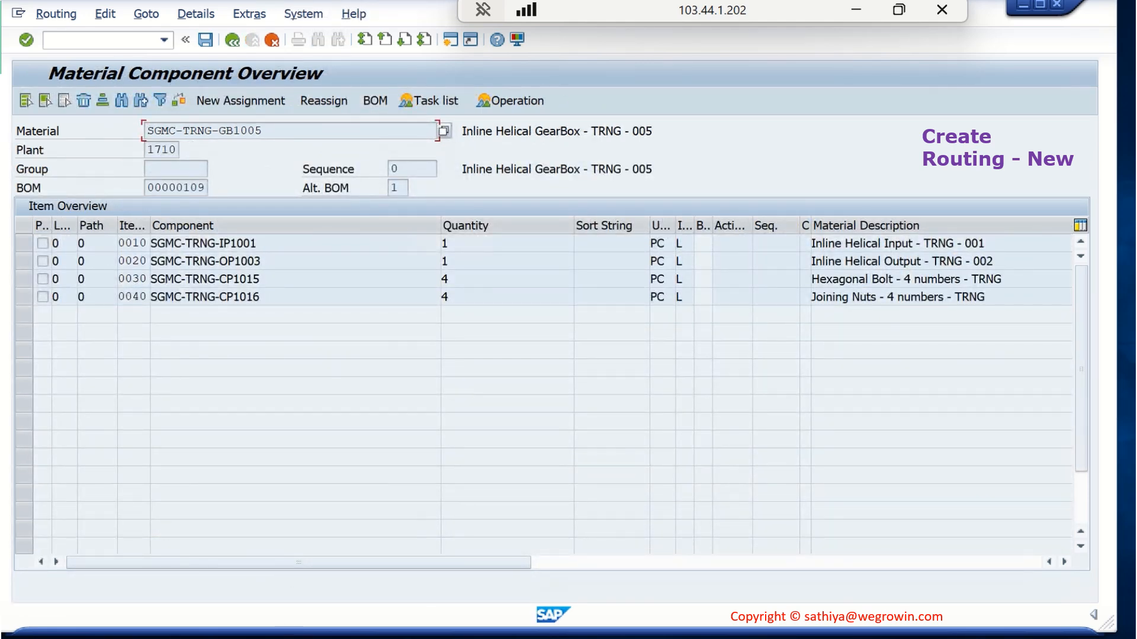
left_click(435, 638)
left_click(233, 592)
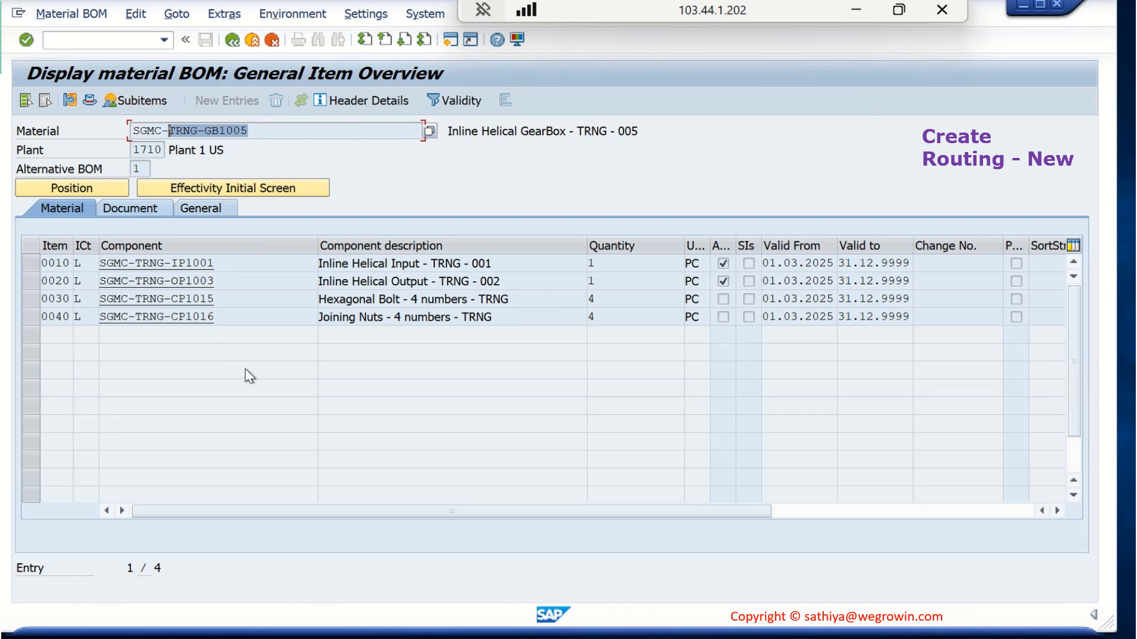
left_click(435, 638)
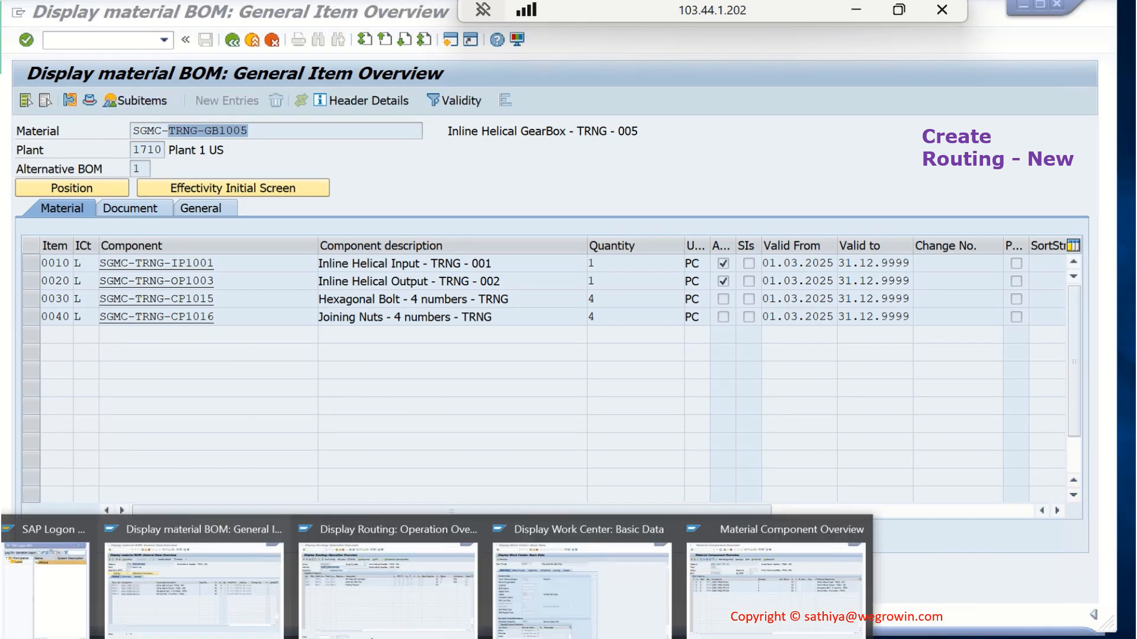
left_click(744, 604)
left_click(744, 604)
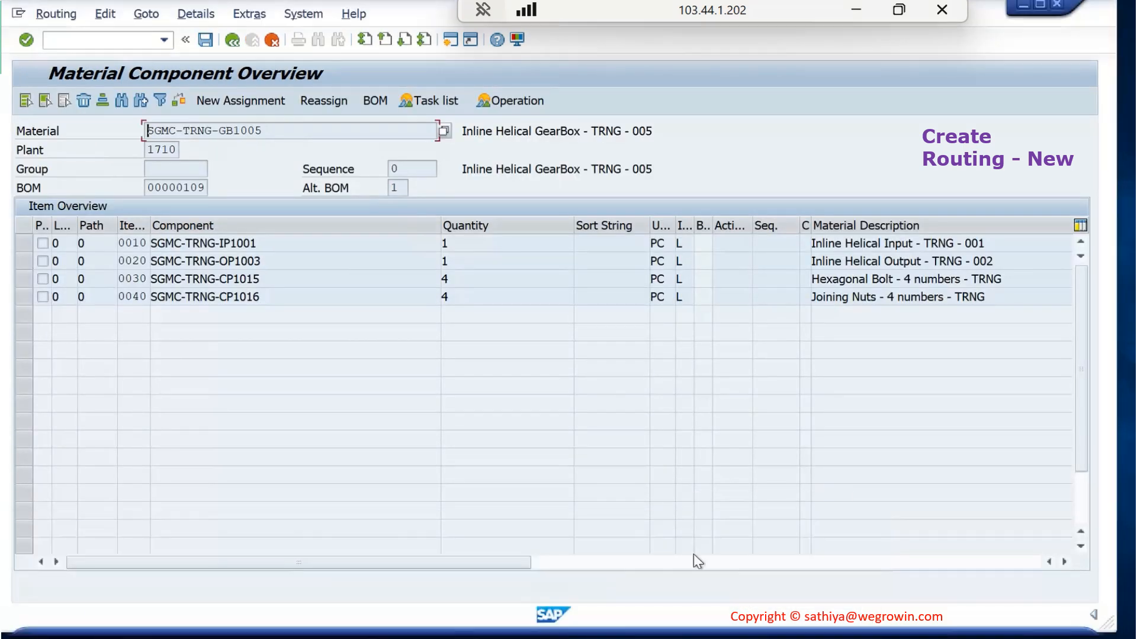
Save the routing for SGMC-TRNG-GB1005 from the operation overview and view the save message details for its group number
left_click(233, 40)
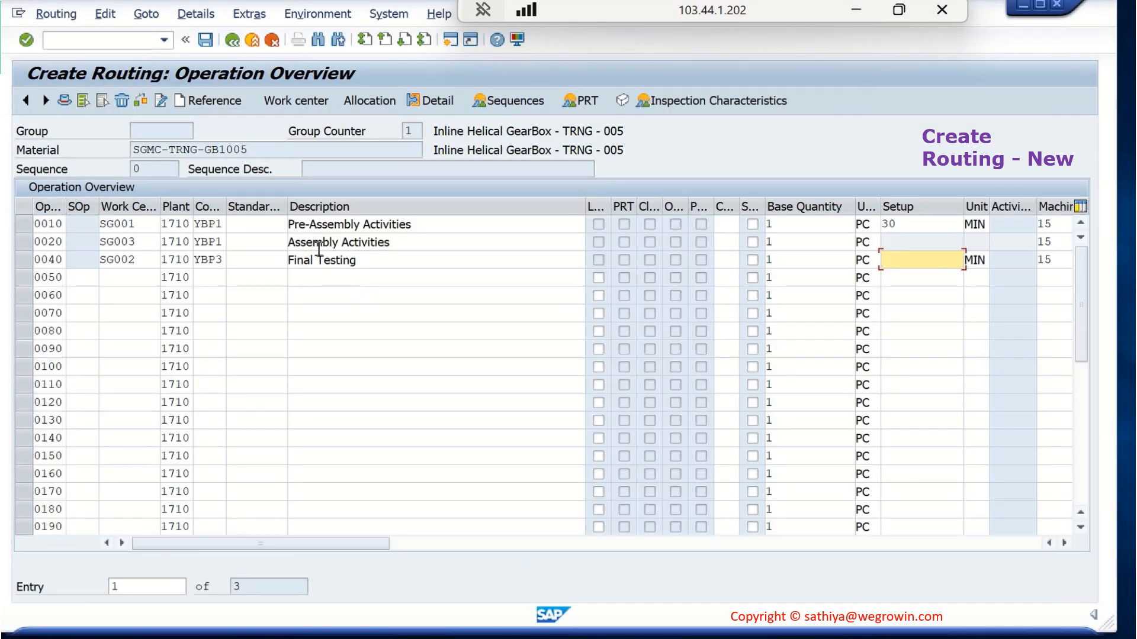
left_click(207, 40)
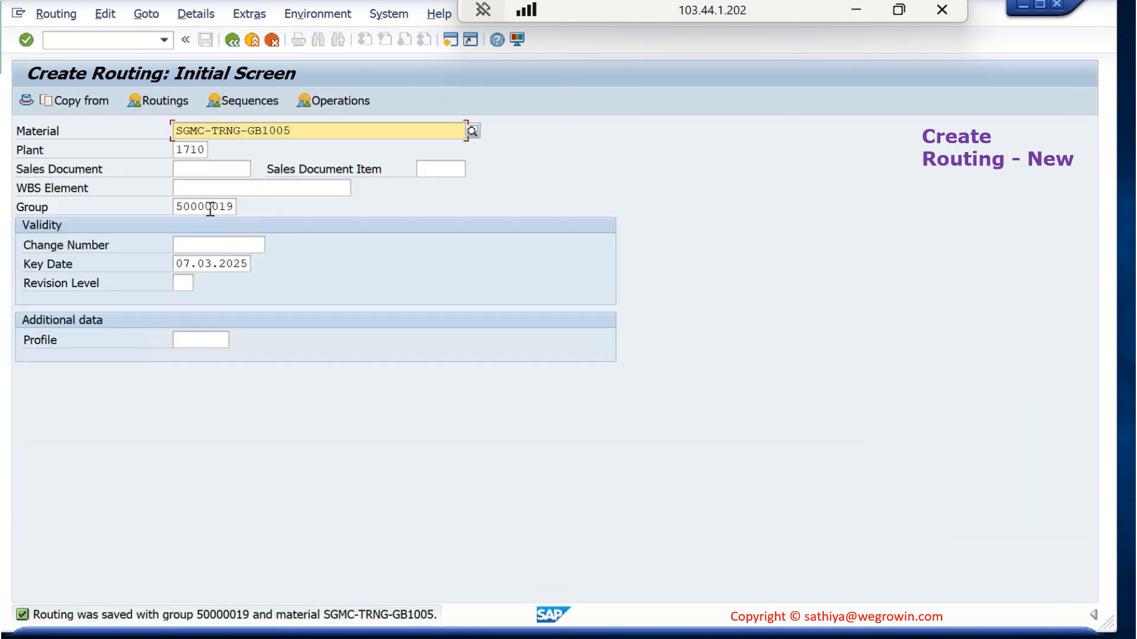
left_click(213, 206)
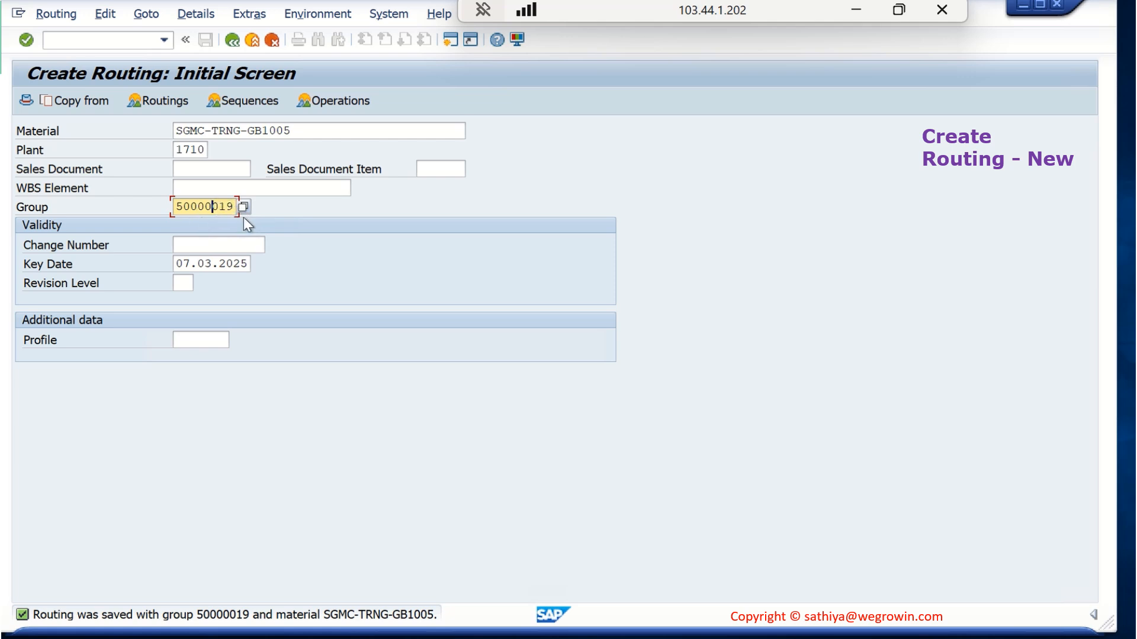
double_click(367, 615)
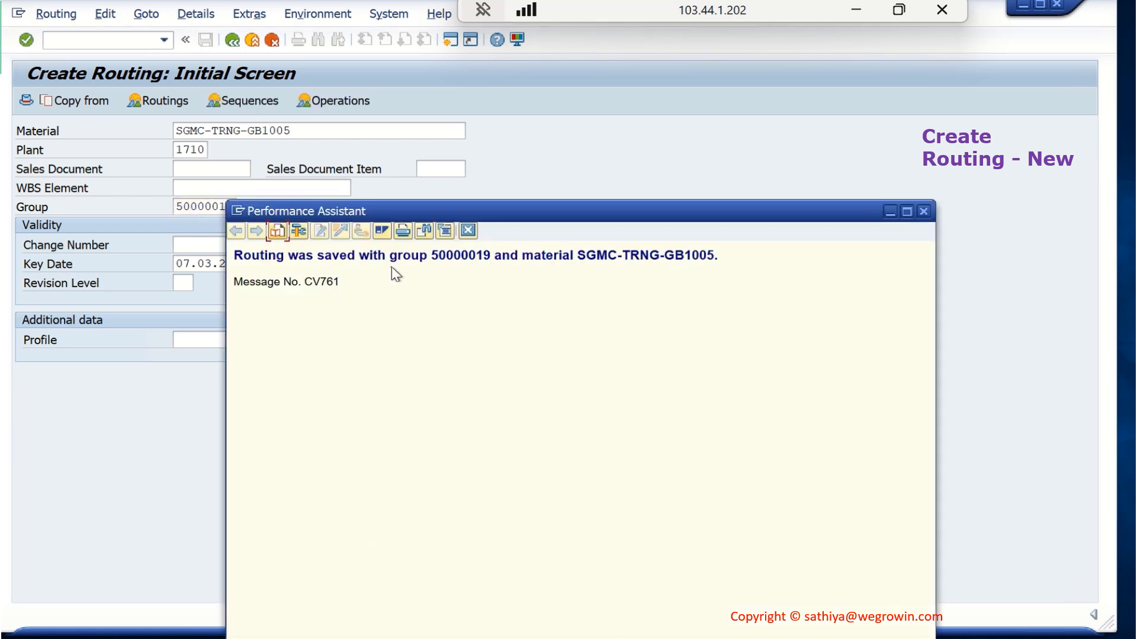
left_click_drag(433, 256, 487, 255)
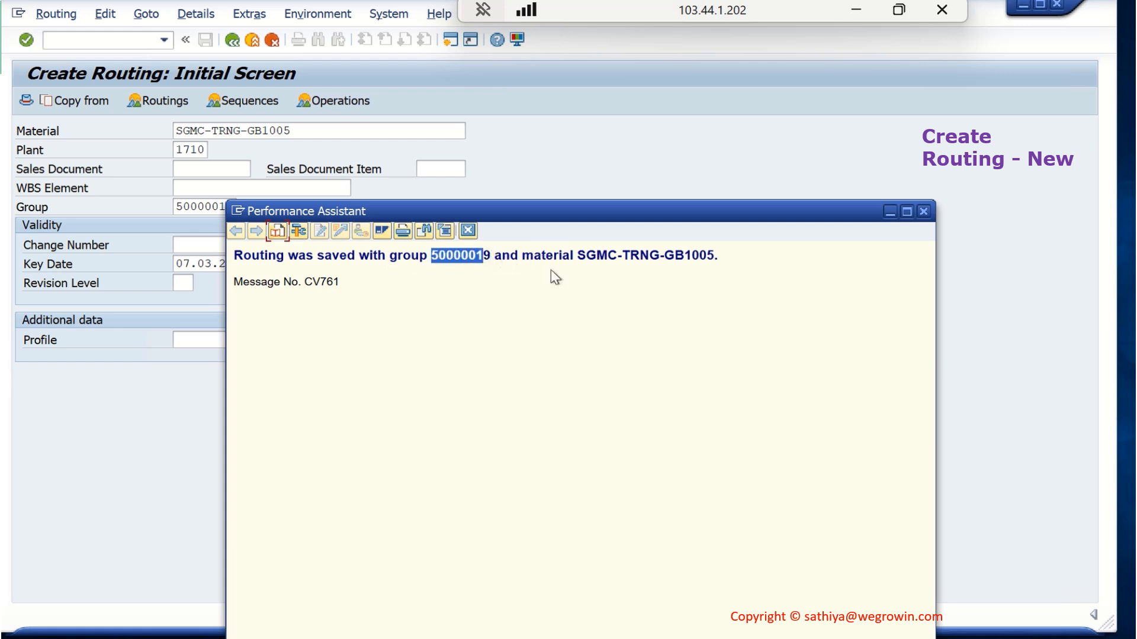
left_click(923, 211)
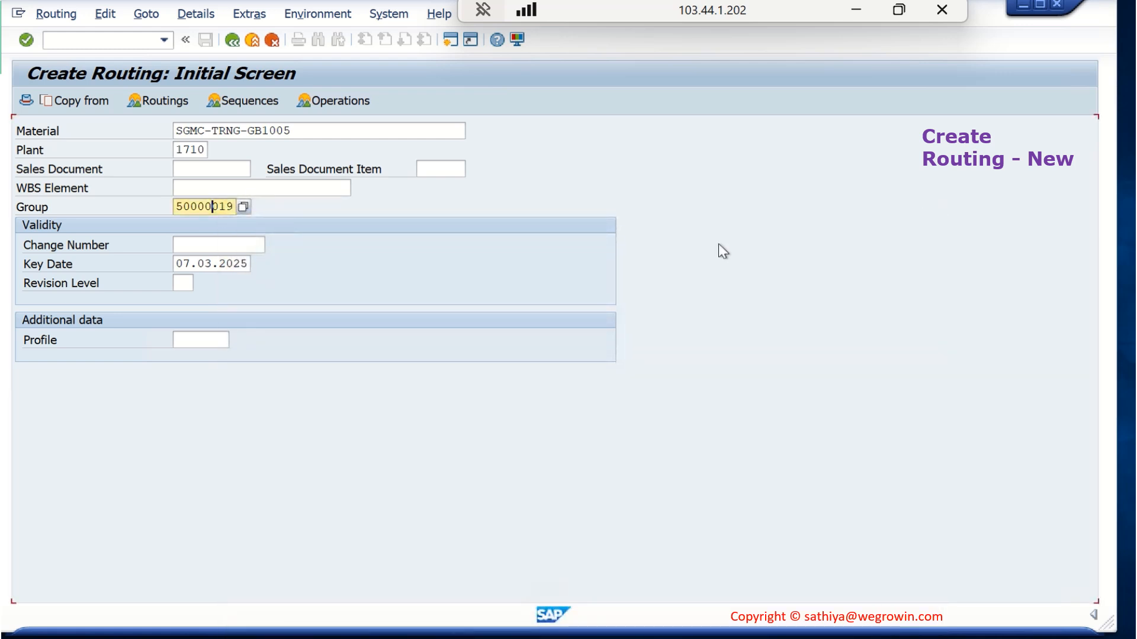
Start the Create Routing transaction from the SAP Easy Access screen
mouse_move(632, 3)
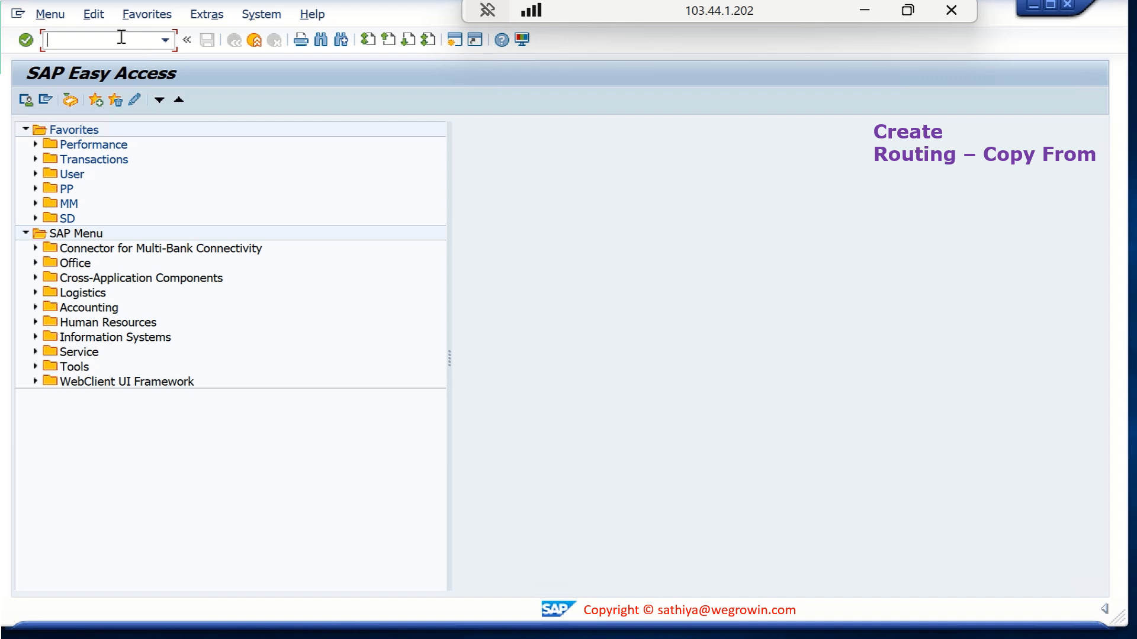
type("CA01")
key("Return")
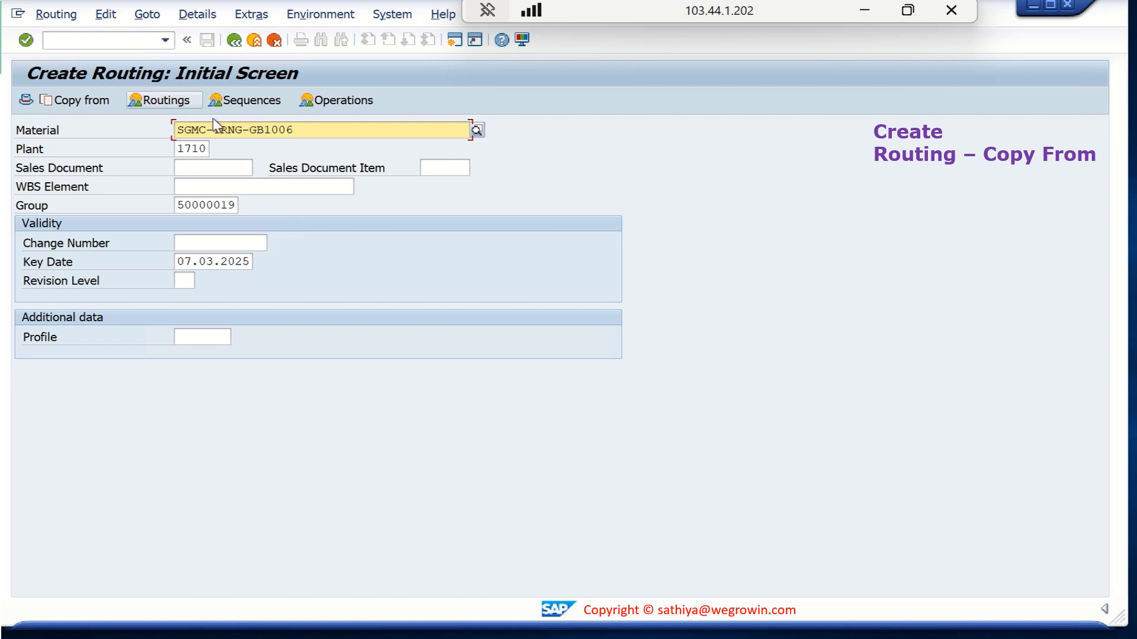
Clear the prefilled group for material SGMC-TRNG-GB1006 in plant 1710 and set the key date to 01.03.2025
left_click(224, 206)
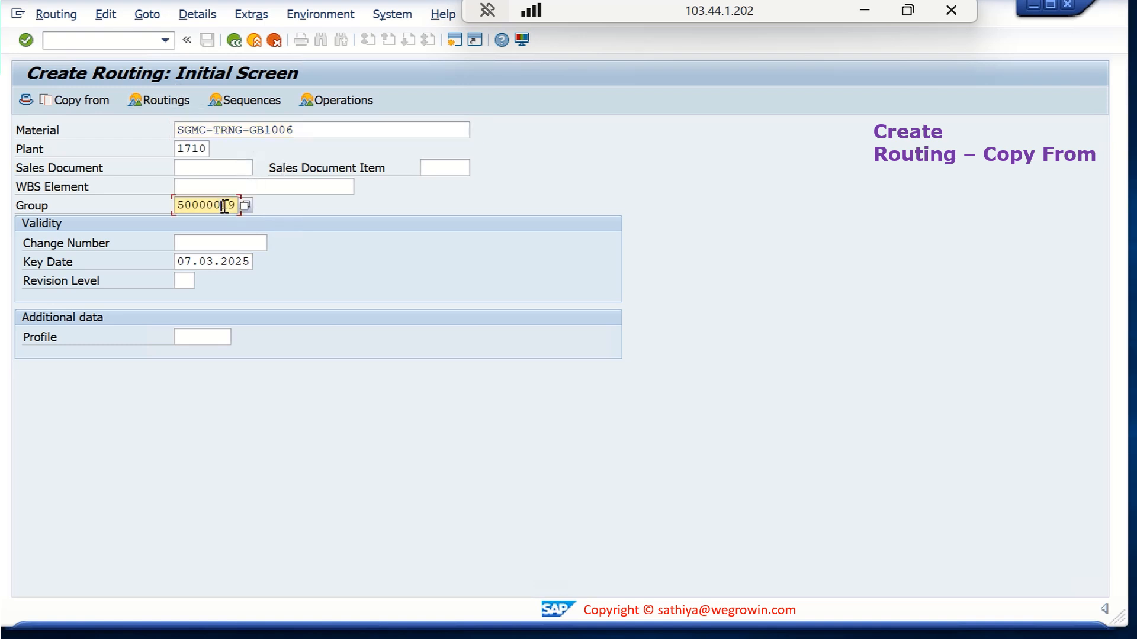
double_click(224, 206)
key("BackSpace")
left_click(321, 129)
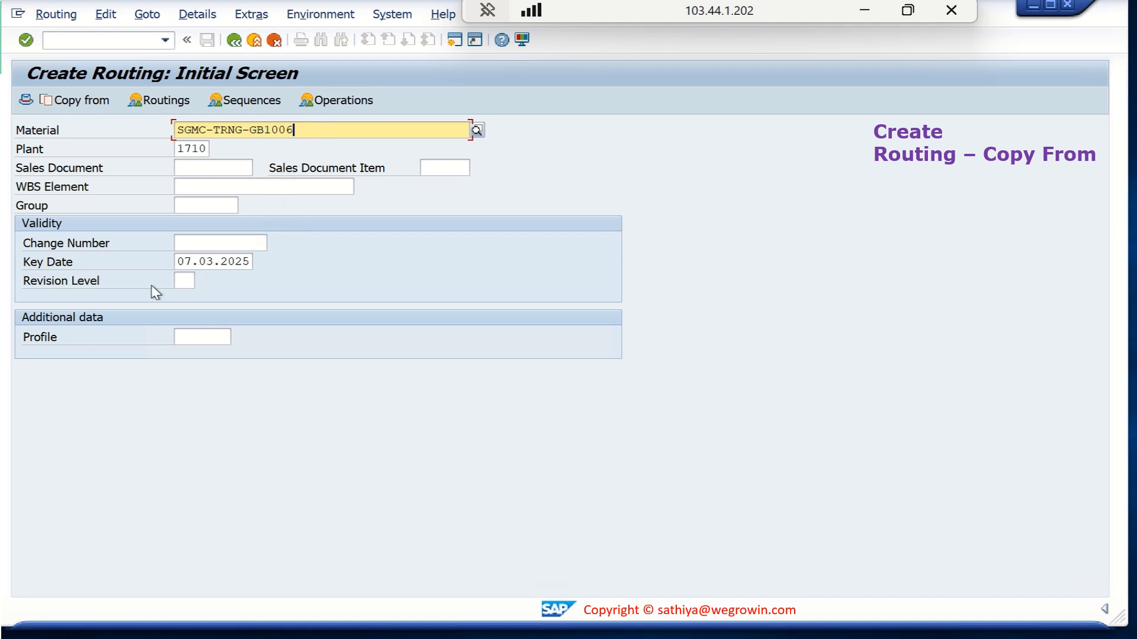
left_click(195, 261)
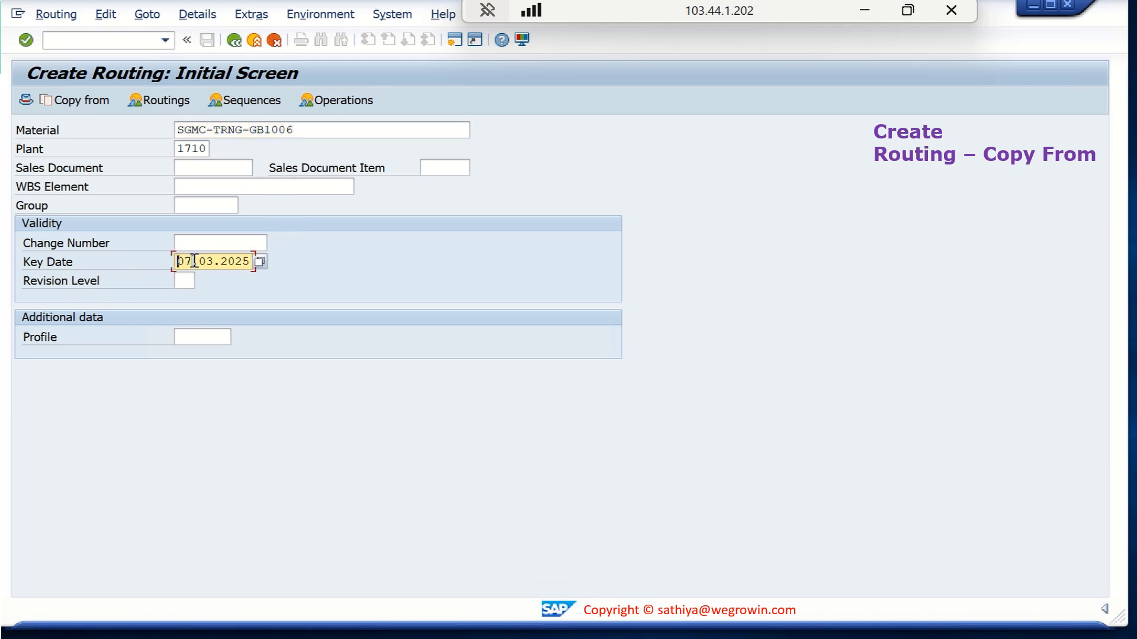
double_click(194, 261)
left_click(239, 276)
Copy from the existing routing of material SGMC-TRNG-GB1005 in plant 1710, using Routing as the type
left_click(80, 102)
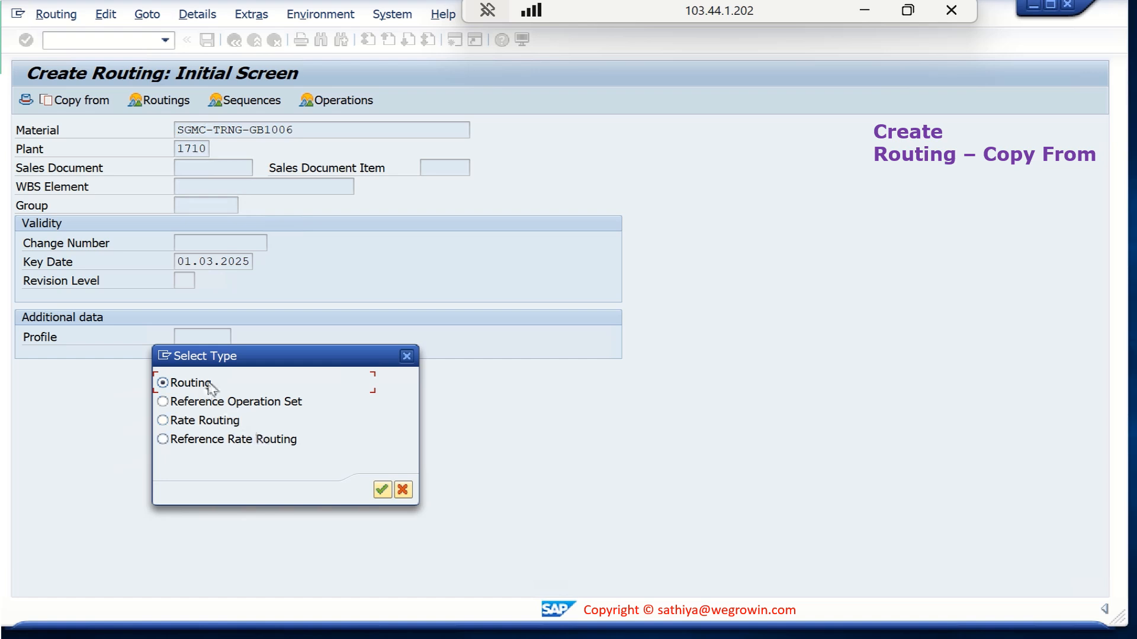
left_click(382, 490)
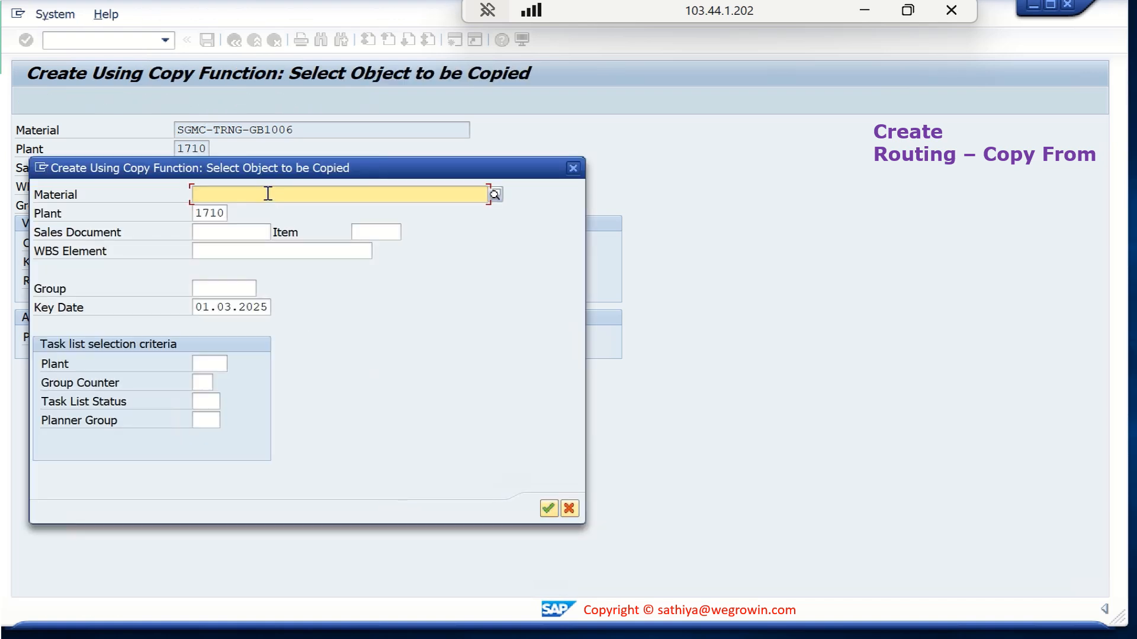
type("SGMC")
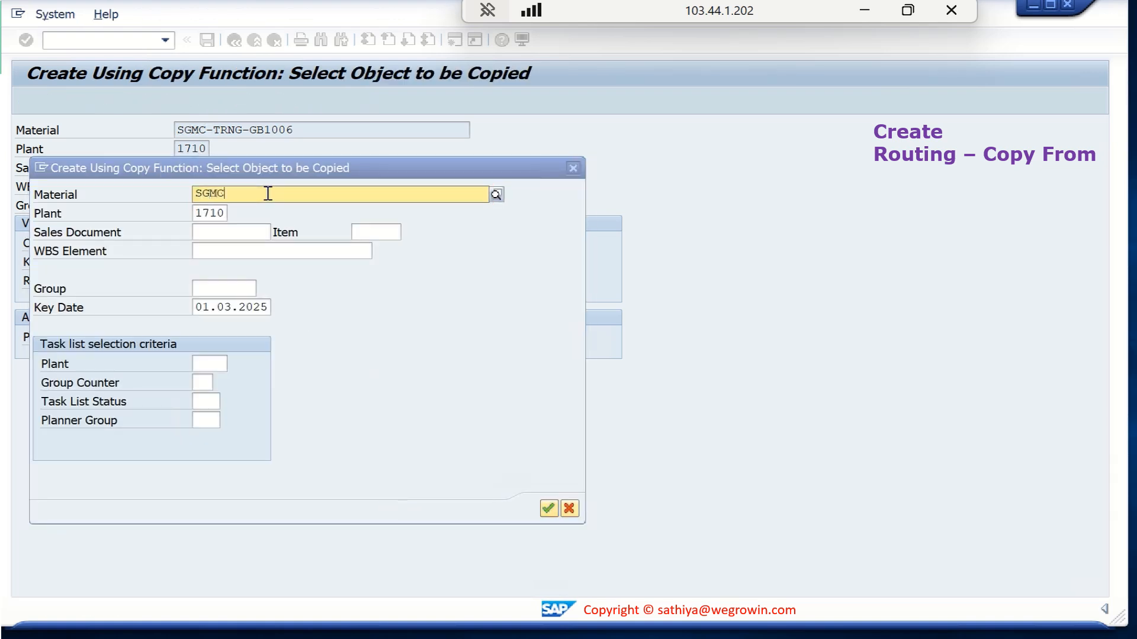
type("-TRNG")
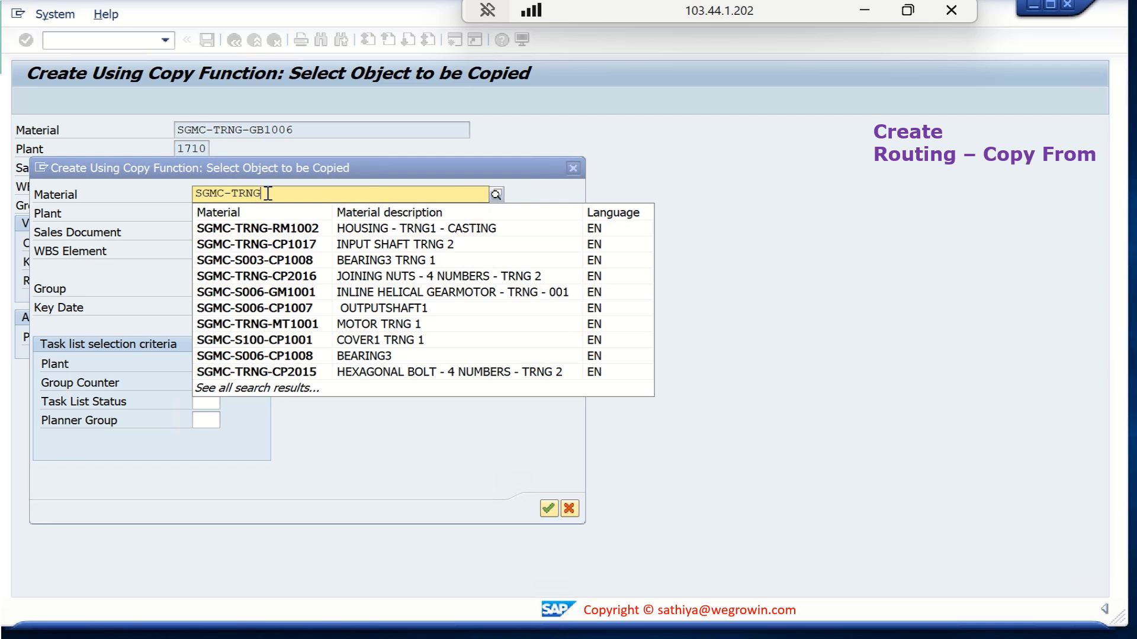
type("-GB1005")
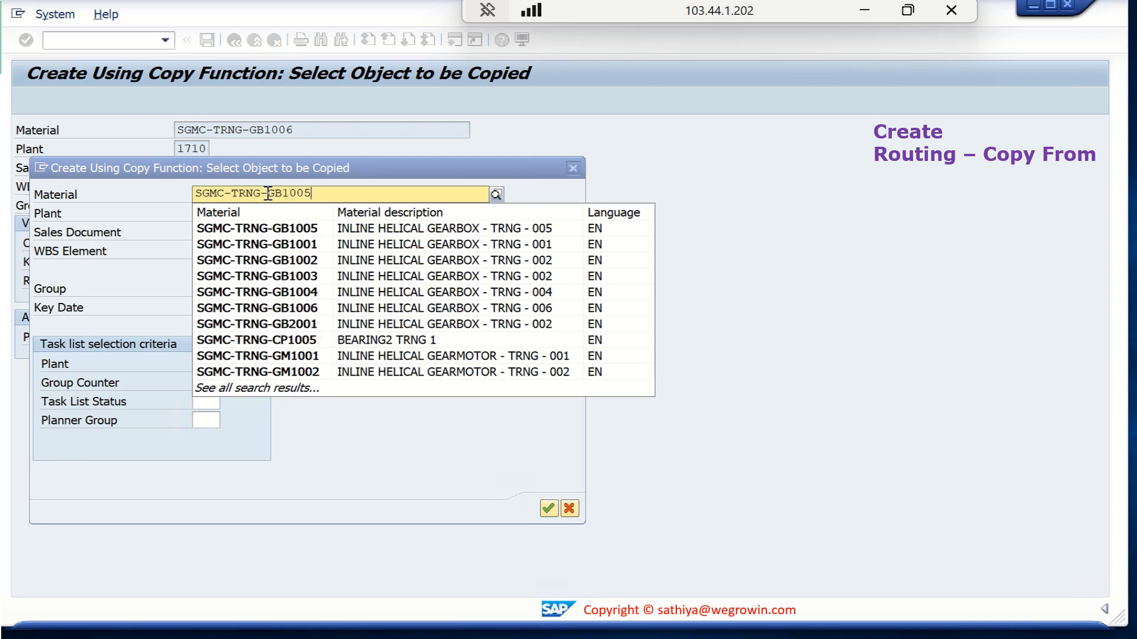
left_click(303, 229)
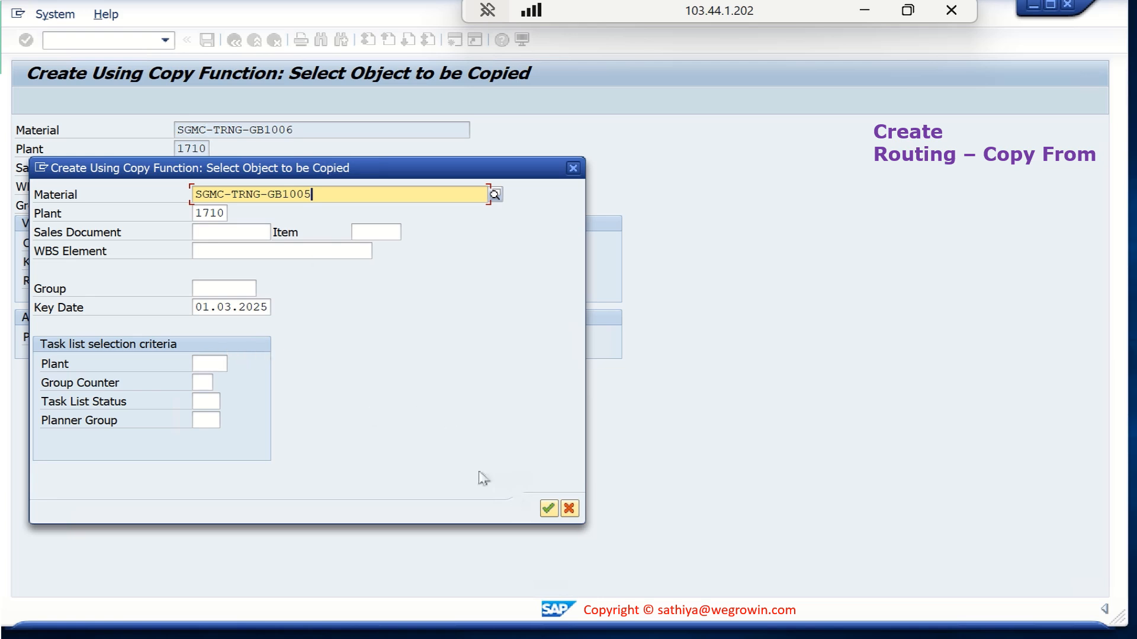
left_click(549, 509)
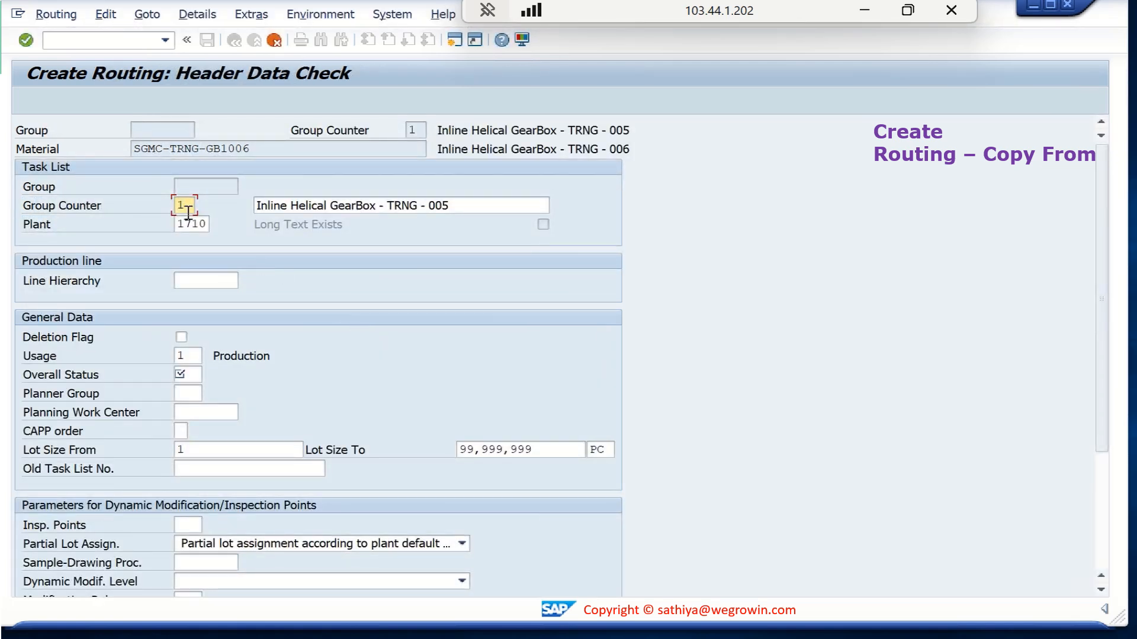
Change the header description to "Inline Helical GearBox - TRNG - 006", set the overall status to 4, and continue to the operation overview
left_click(468, 207)
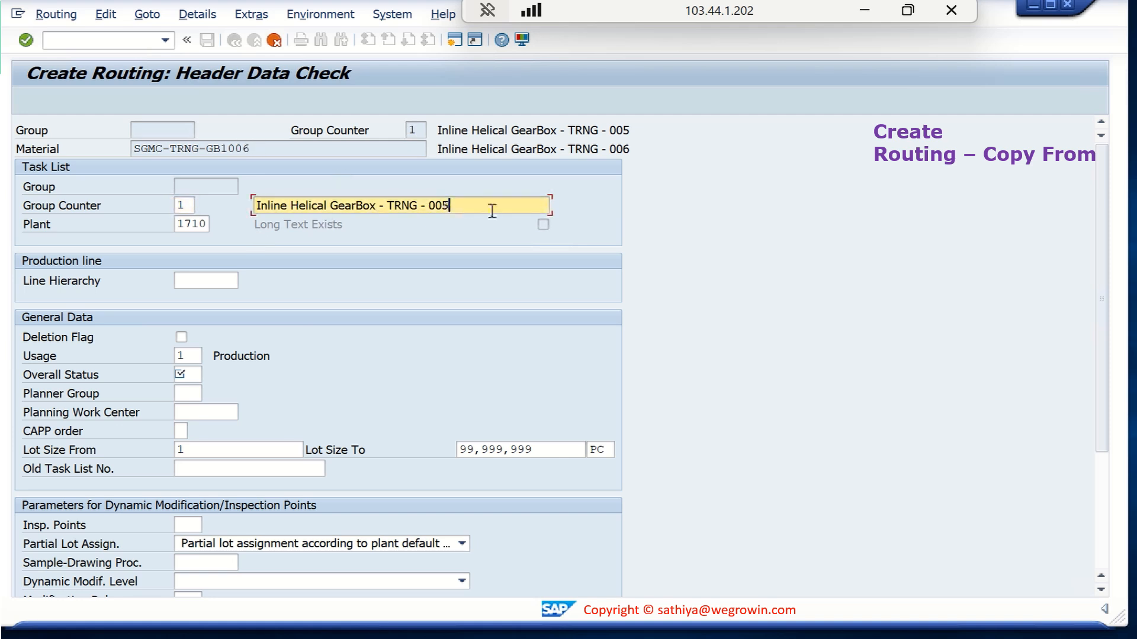
key("BackSpace")
type("6")
left_click(188, 375)
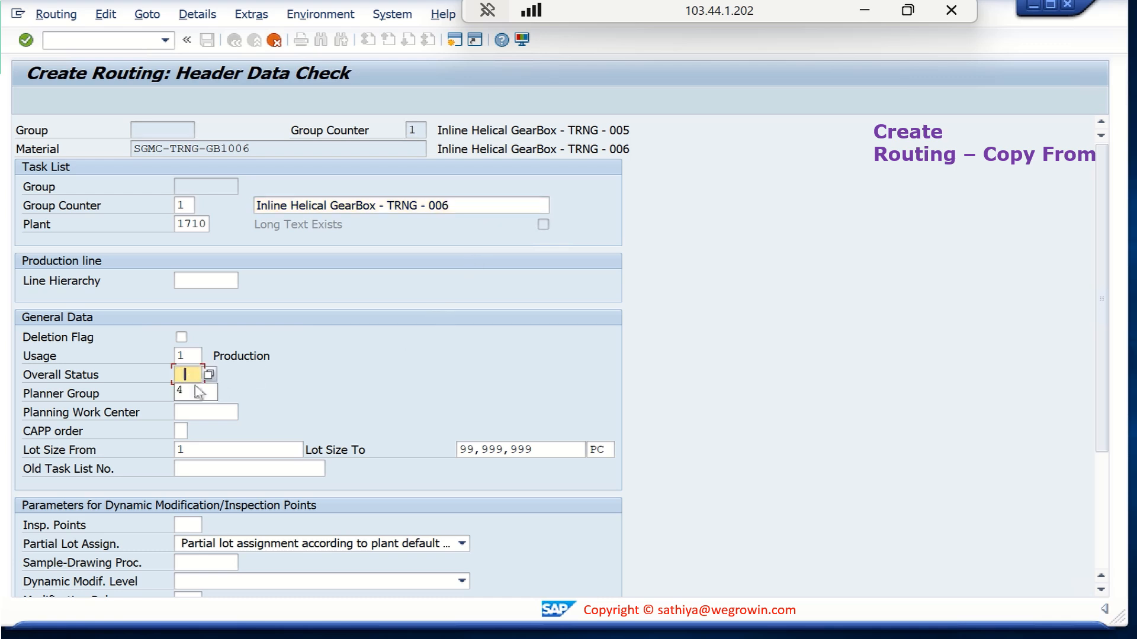
left_click(187, 392)
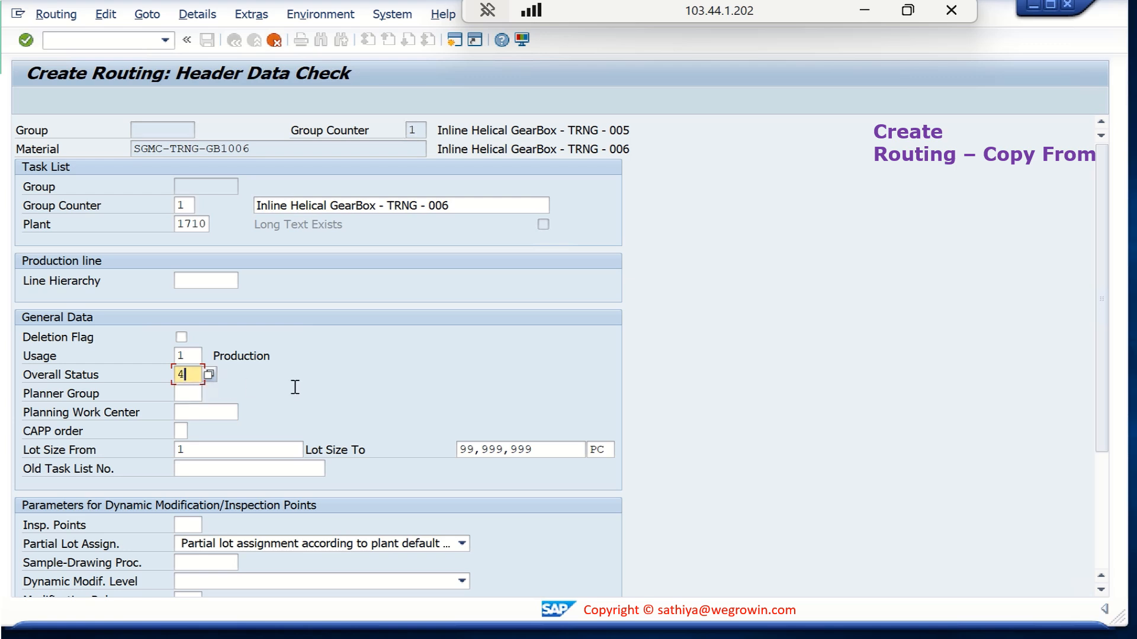
scroll(359, 420, "down", 2)
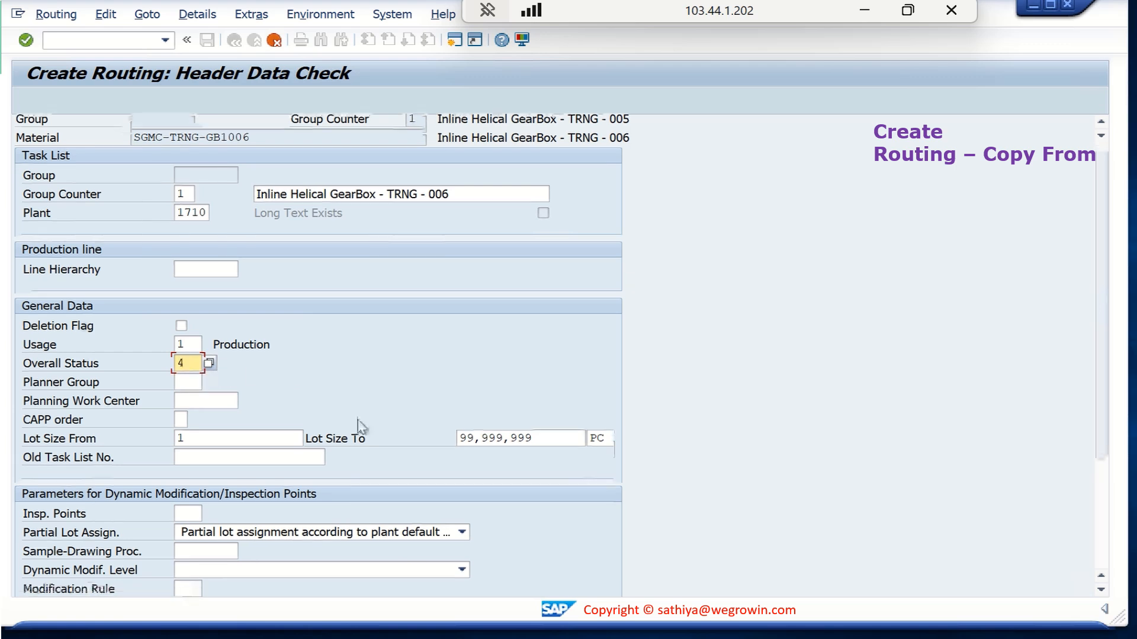
scroll(359, 426, "up", 1)
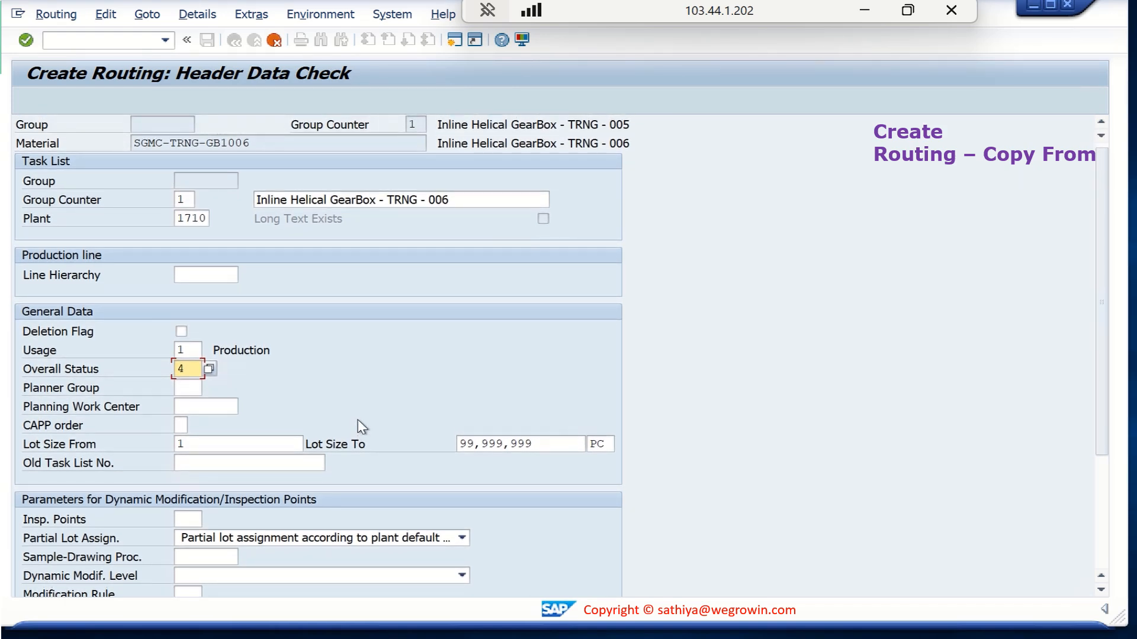
scroll(358, 420, "up", 1)
key("Return")
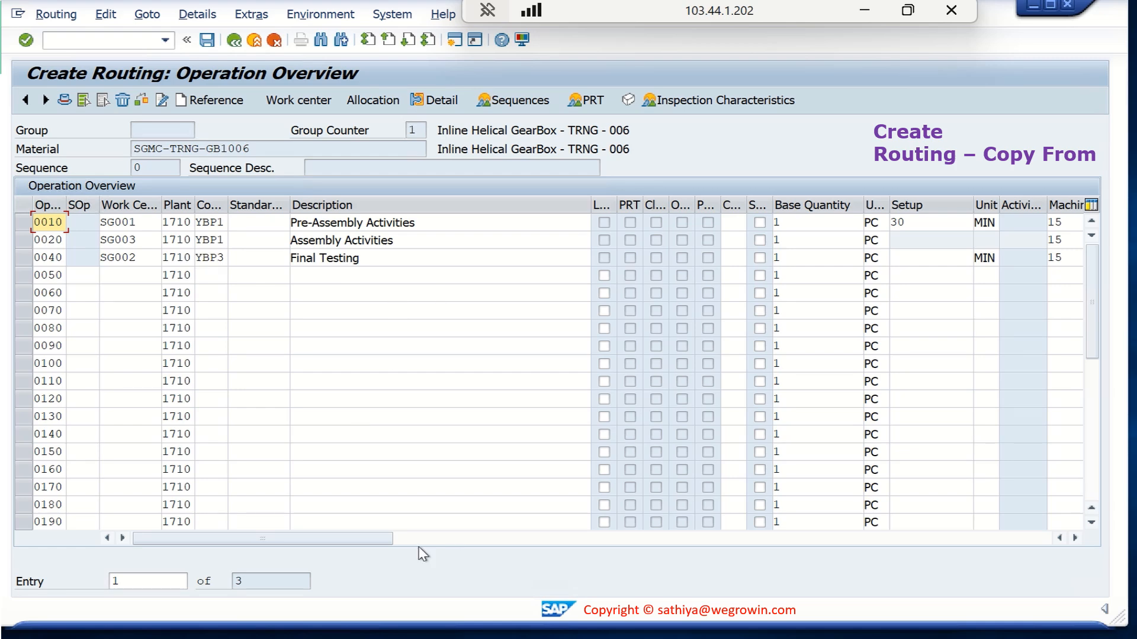
Set the setup time of operation 0010 to 25 minutes
left_click_drag(378, 541, 436, 540)
left_click(441, 219)
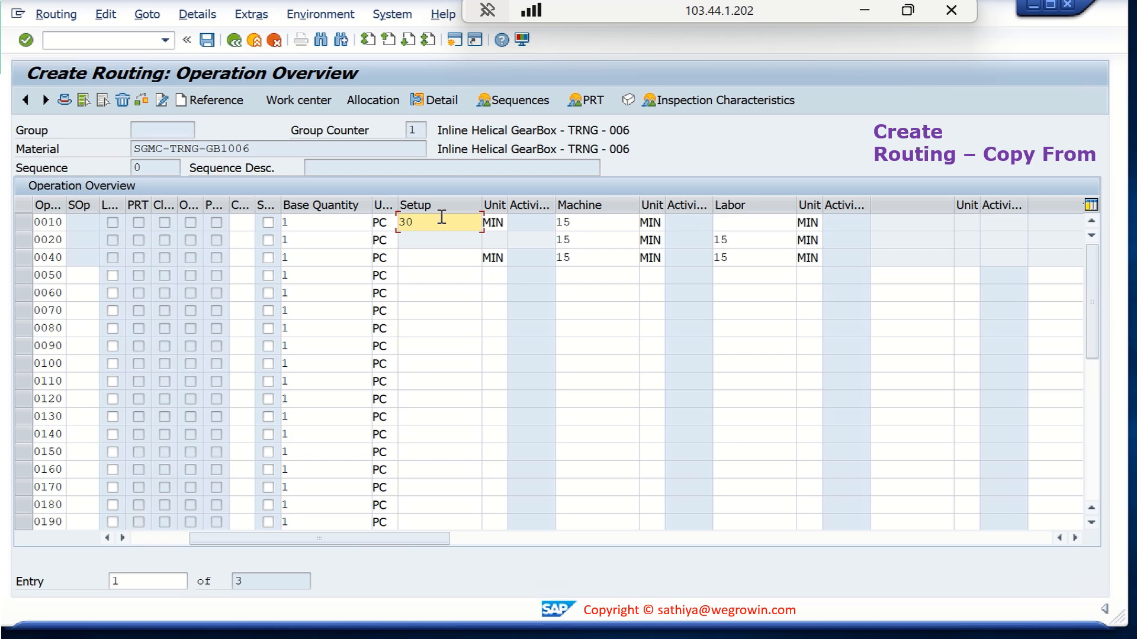
key("shift+Left")
key("shift+Left")
type("25")
Set the machine time of operations 0010, 0020 and 0040 to 10 minutes each
left_click(593, 222)
key("shift+Left")
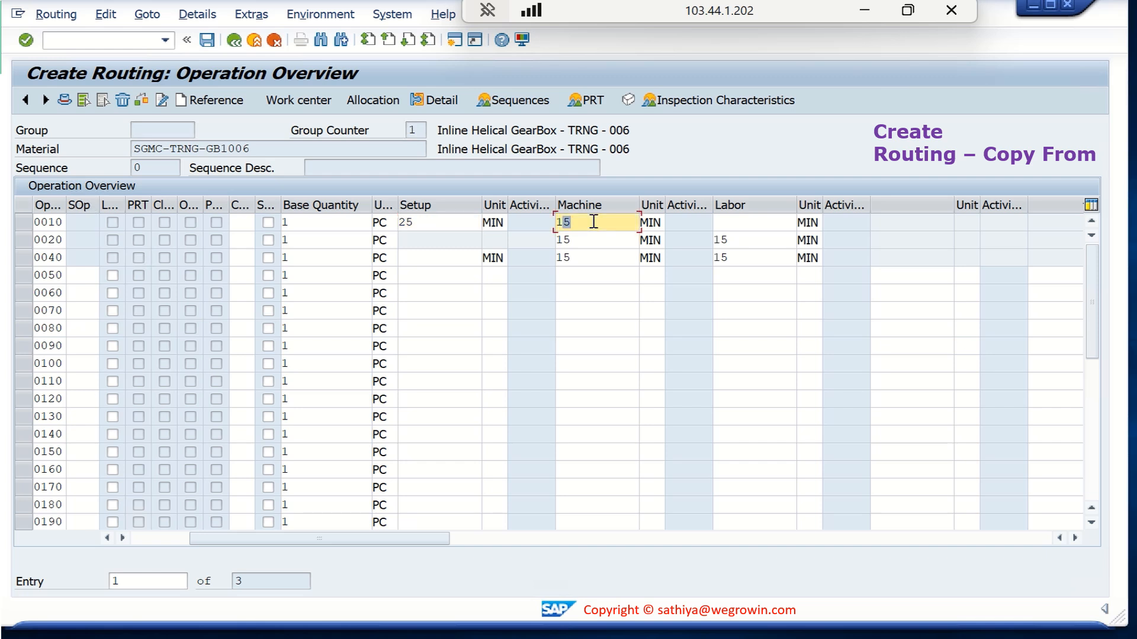
key("Down")
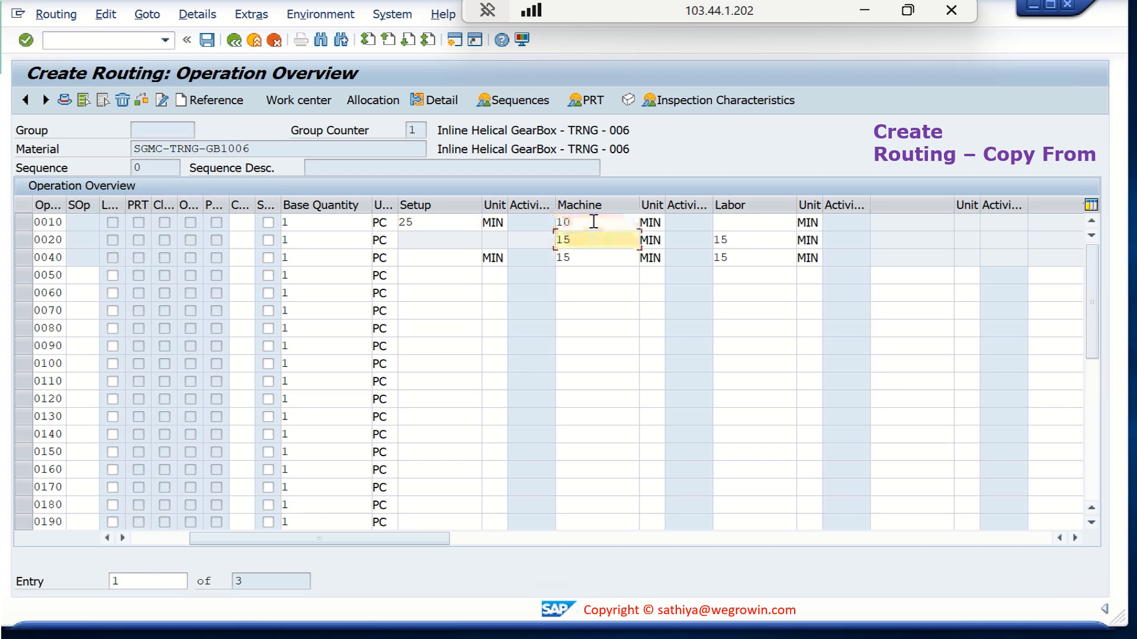
key("shift+Left")
type("0")
key("Down")
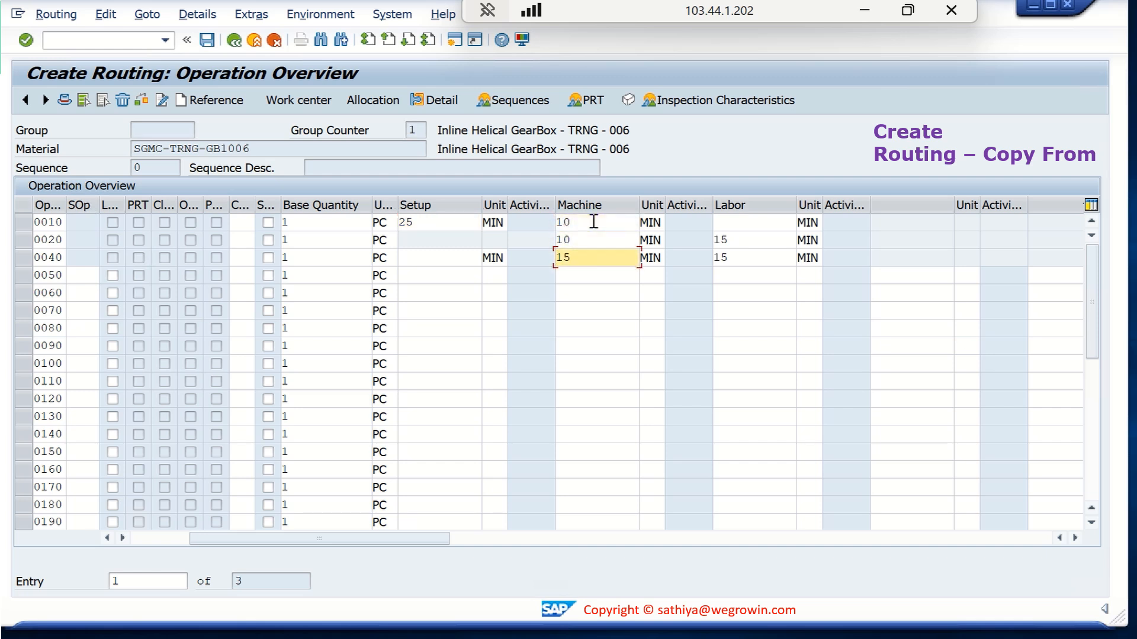
key("shift+Left")
type("0")
Set the labor time of operations 0020 and 0040 to 10 minutes each
left_click(737, 229)
key("Down")
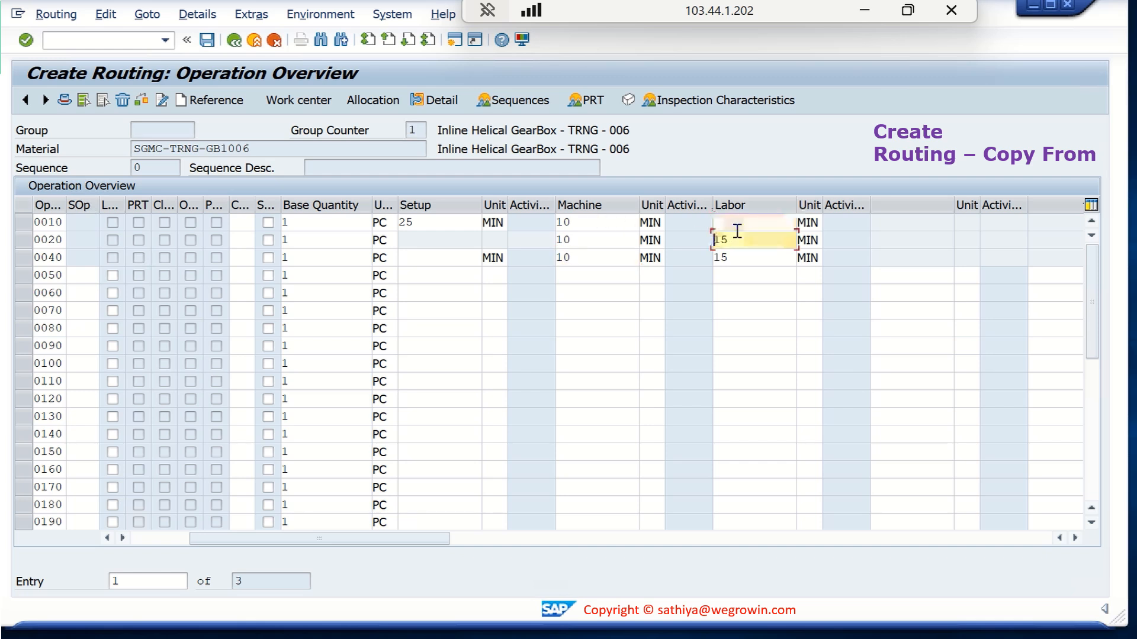
key("shift+End")
type("1")
key("Down")
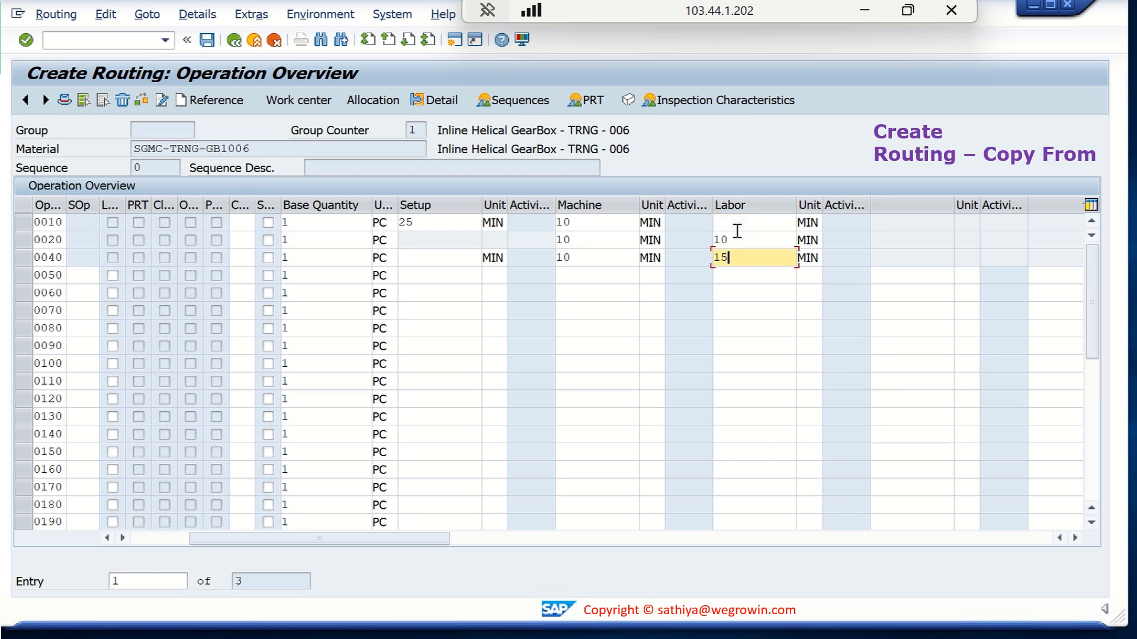
key("shift+End")
type("0")
Review the component allocation of the SGMC-TRNG-GB1006 routing and return to the operation overview
left_click_drag(441, 539, 284, 558)
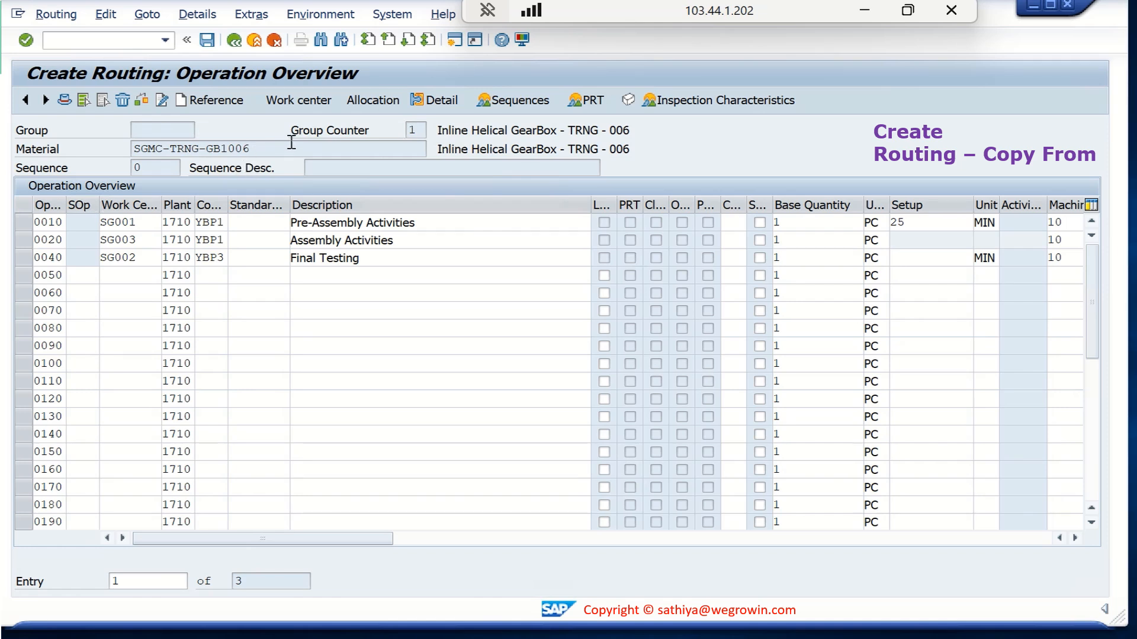
left_click(375, 102)
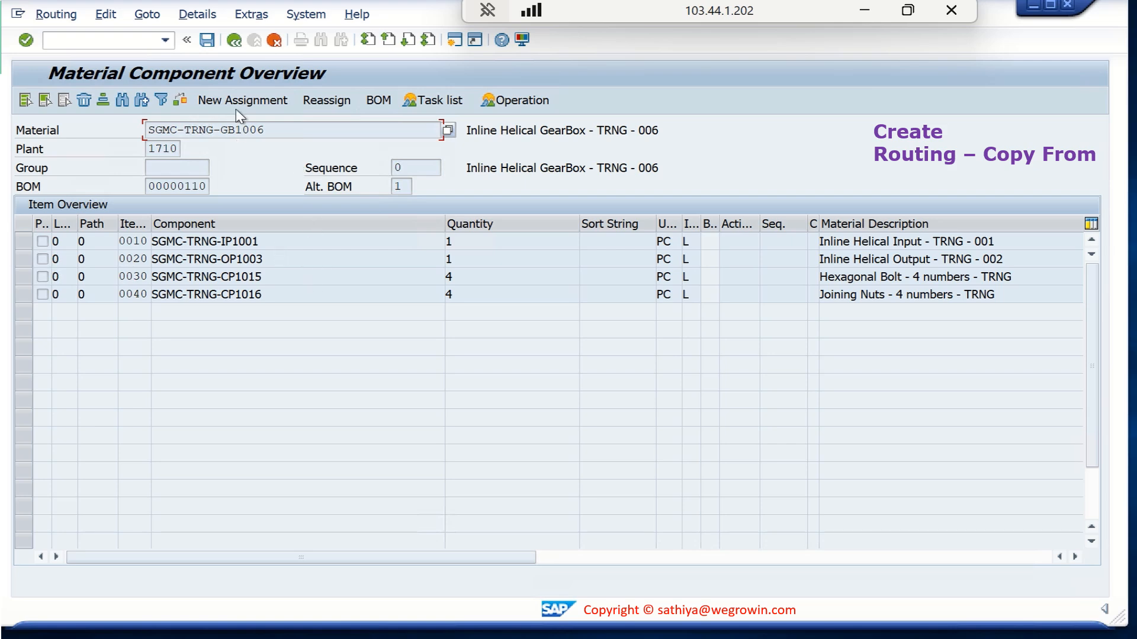
left_click(235, 41)
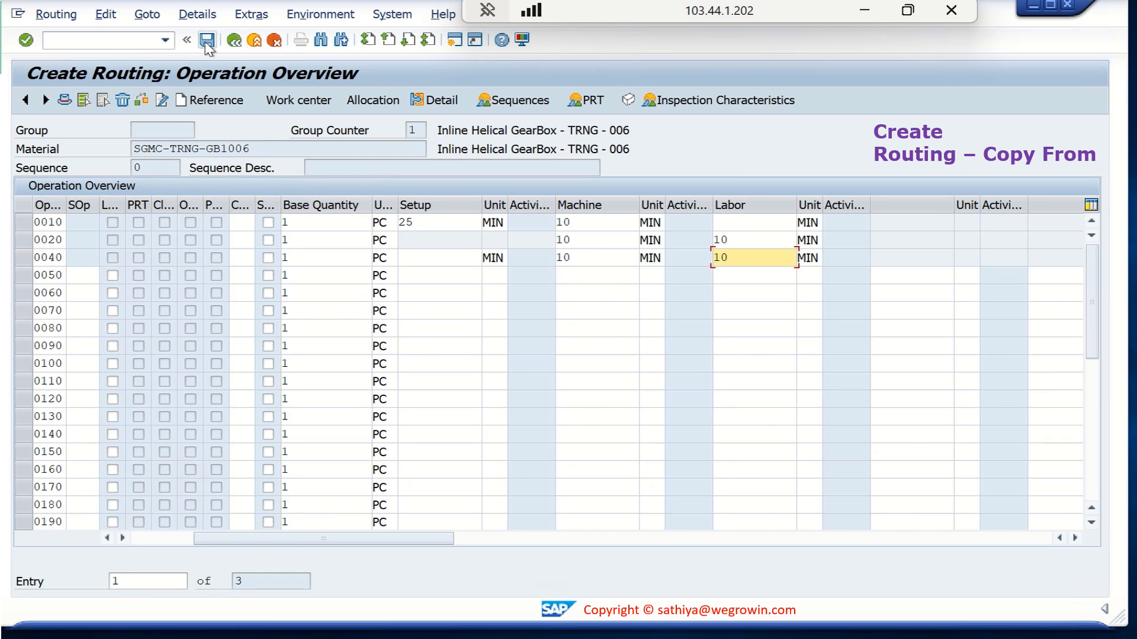
Save the copied routing for SGMC-TRNG-GB1006, view the save message details for its group number, and close them
left_click(206, 40)
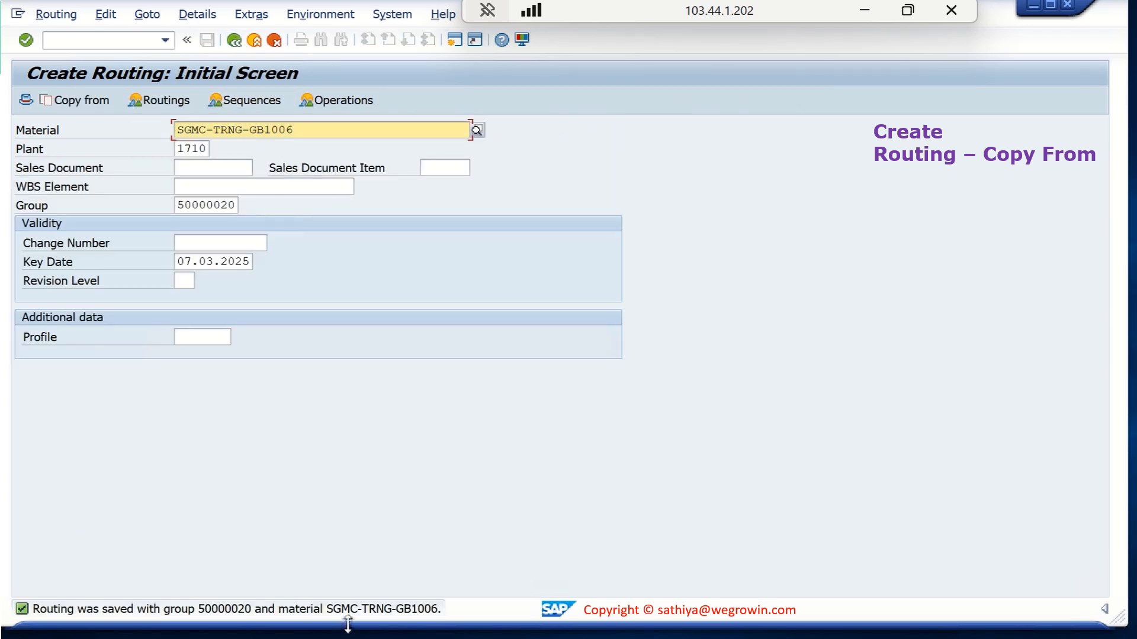
left_click(362, 614)
double_click(362, 614)
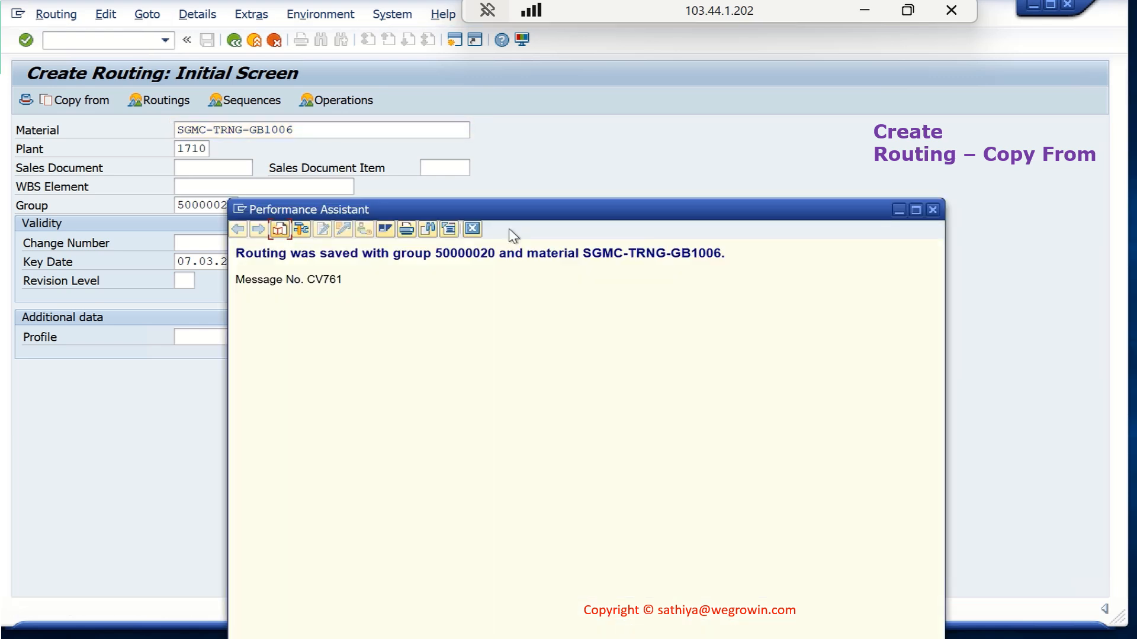
left_click(933, 210)
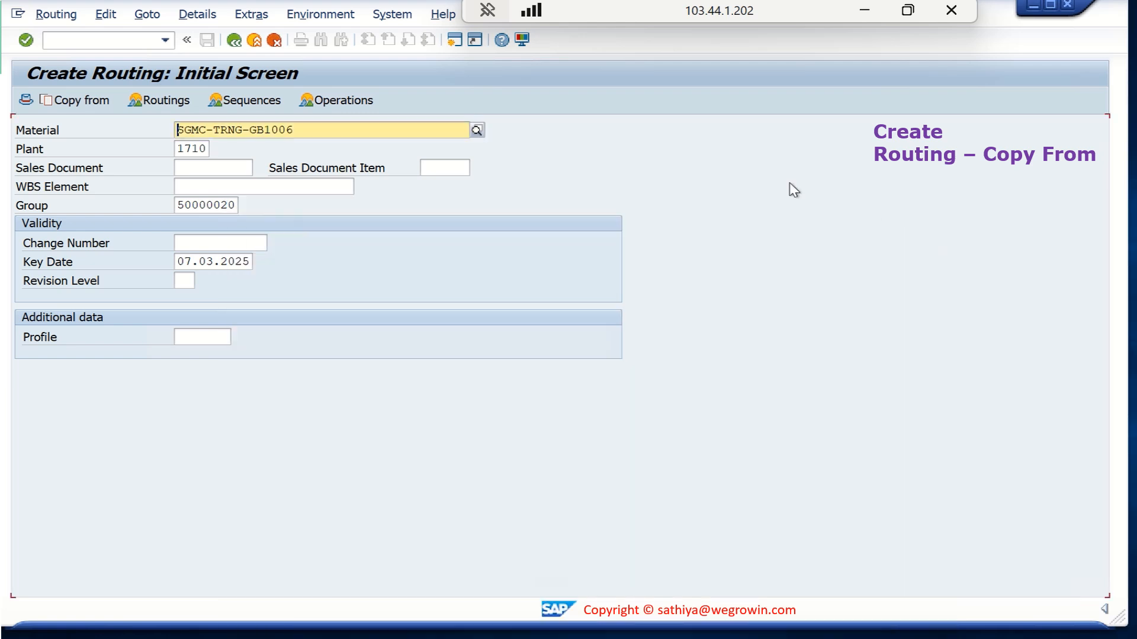
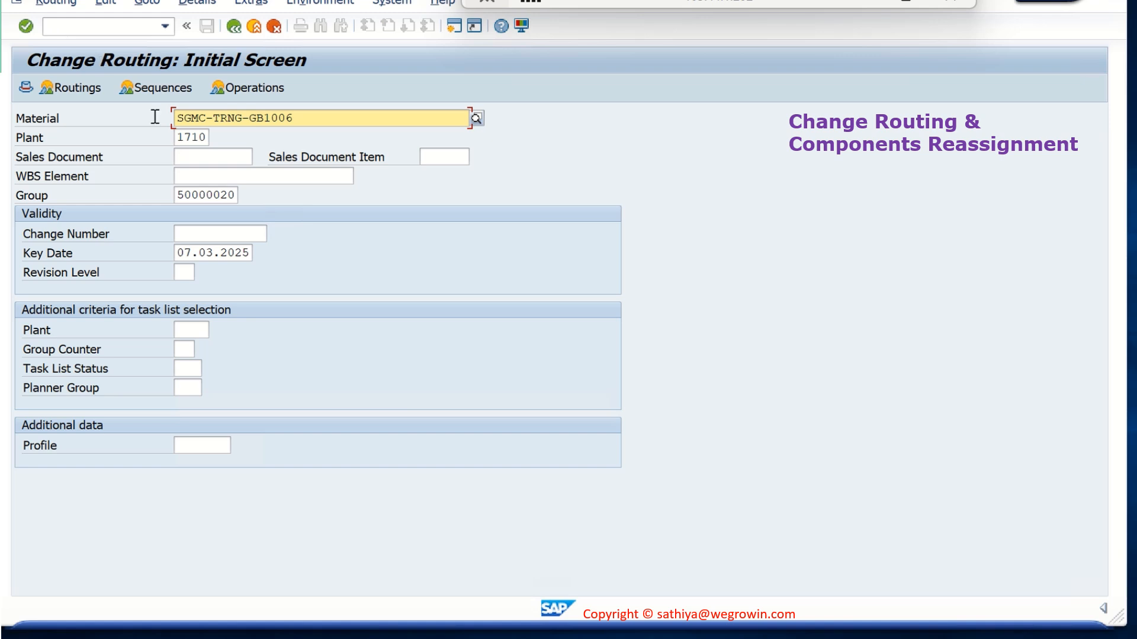
Open the SGMC-TRNG-GB1006 routing in plant 1710 for change, with the group cleared and key date 01.03.2025
left_click(206, 195)
double_click(205, 195)
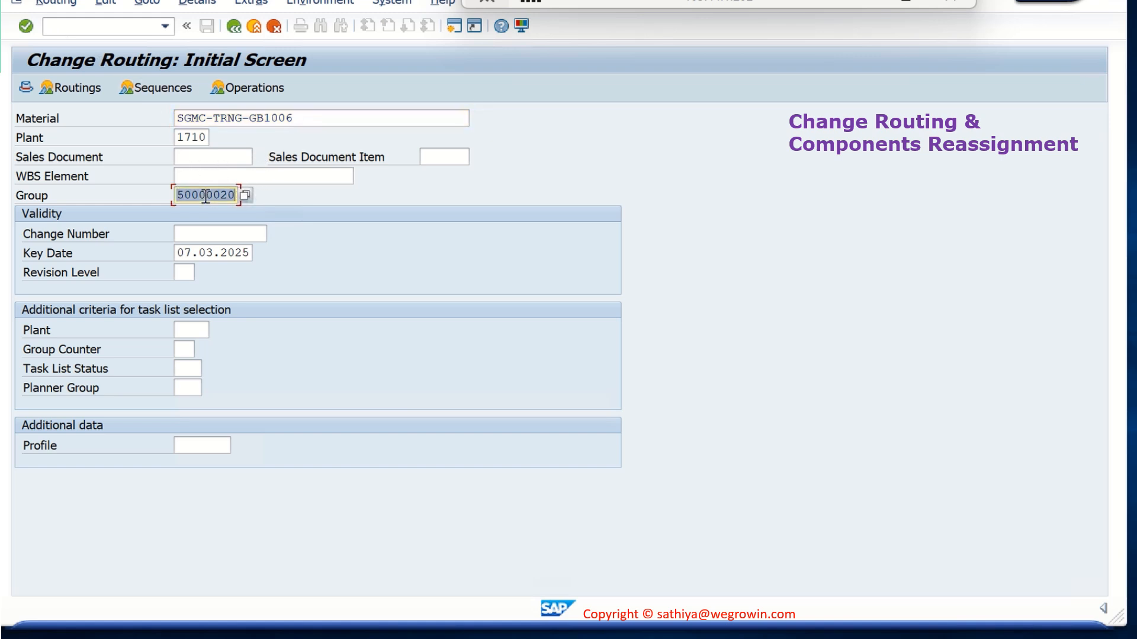
key("Delete")
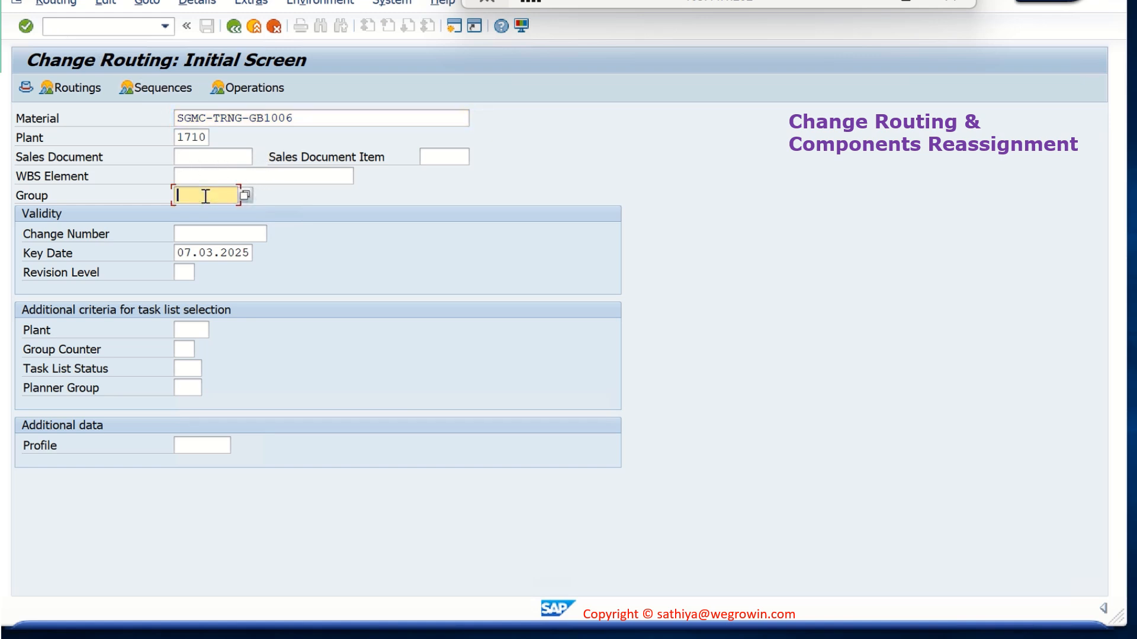
left_click(220, 253)
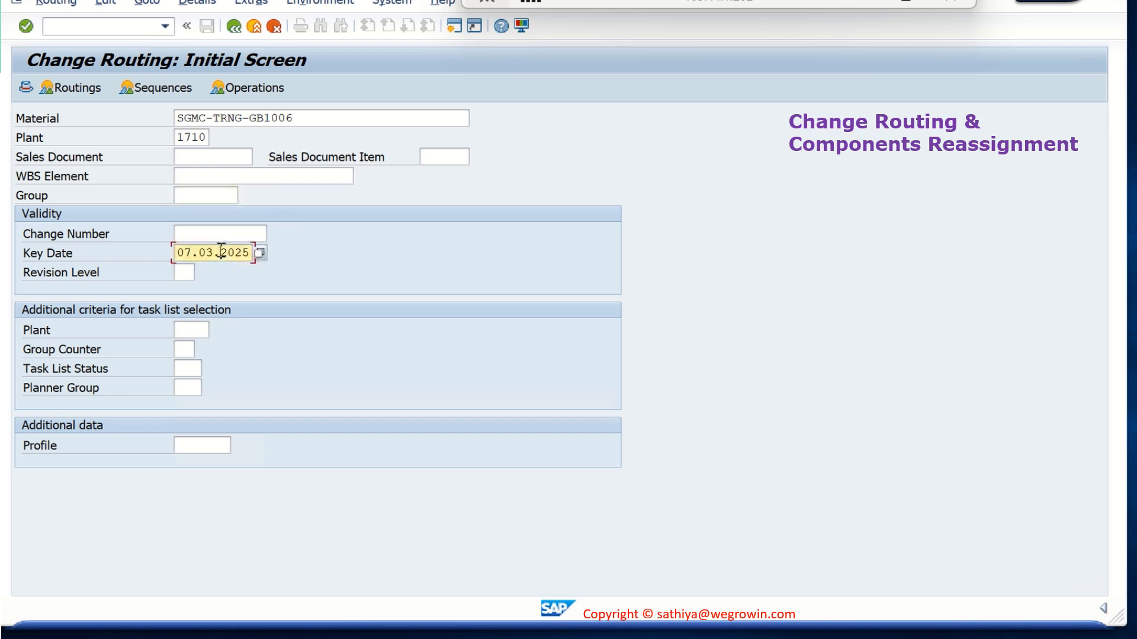
left_click(185, 254)
double_click(185, 255)
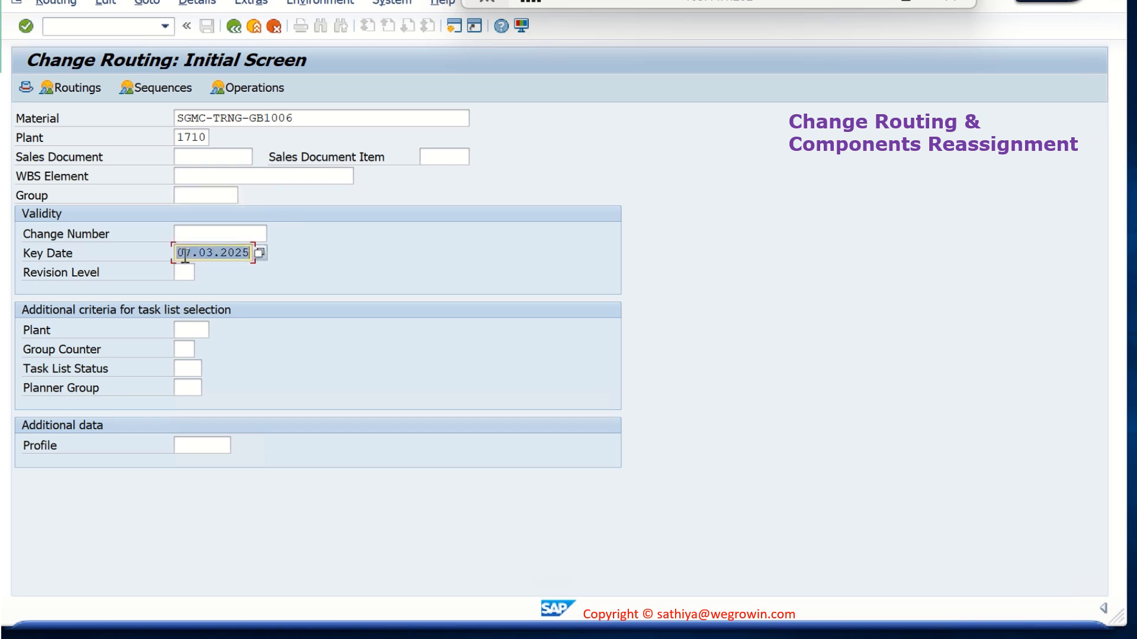
key("BackSpace")
key("Down")
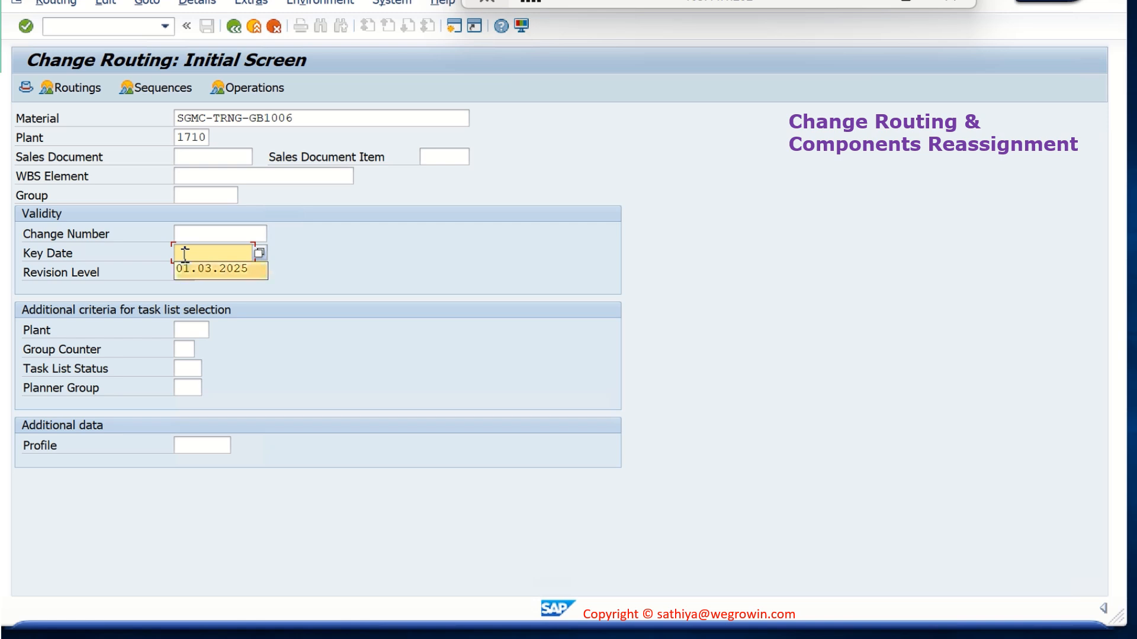
key("Return")
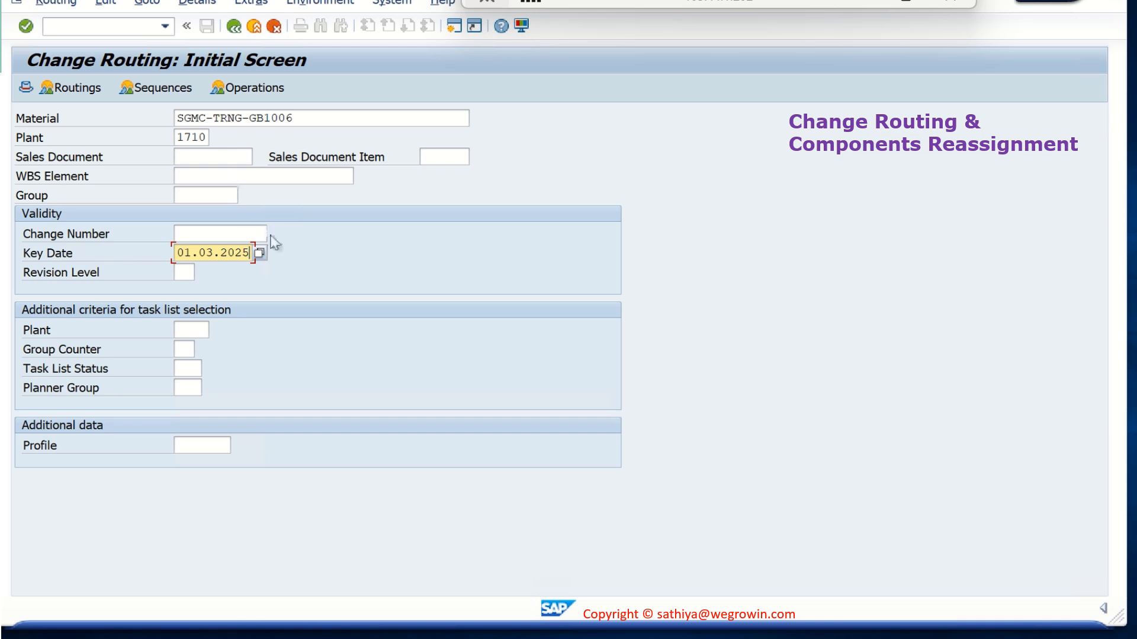
key("Return")
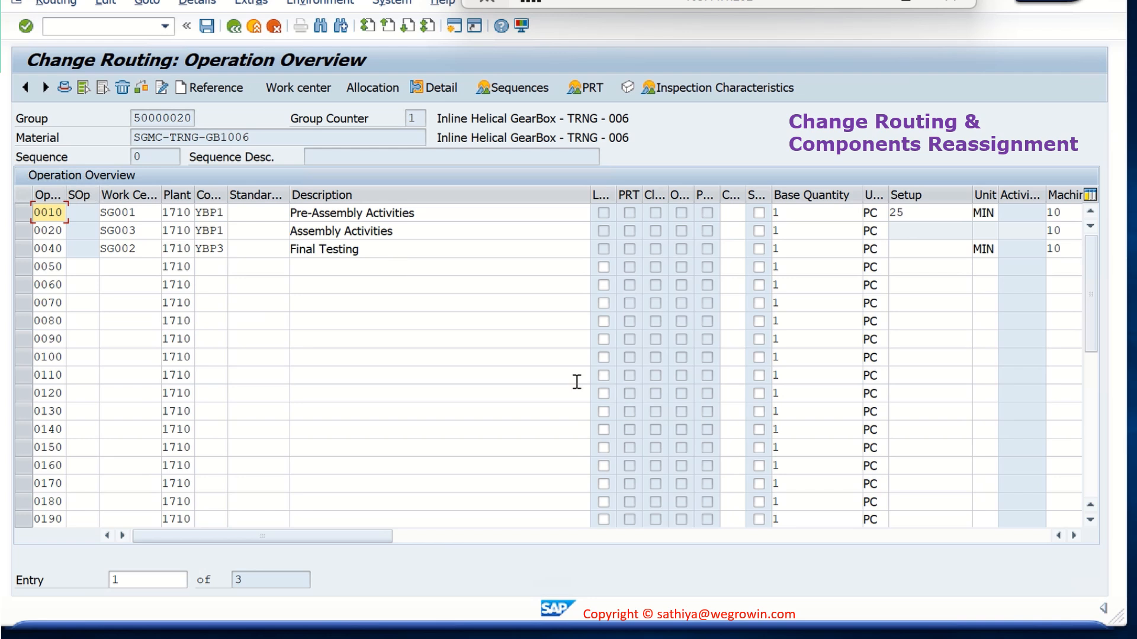
Set both the machine time and the labor time of operations 0020 and 0040 to 15 minutes
left_click_drag(382, 540, 441, 542)
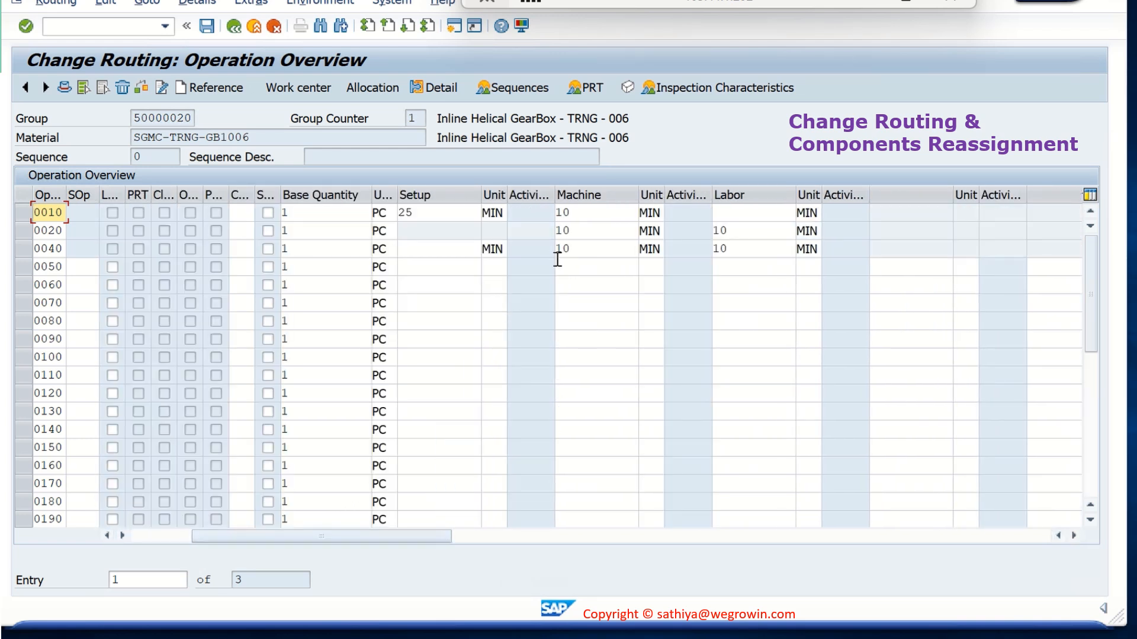
left_click(574, 231)
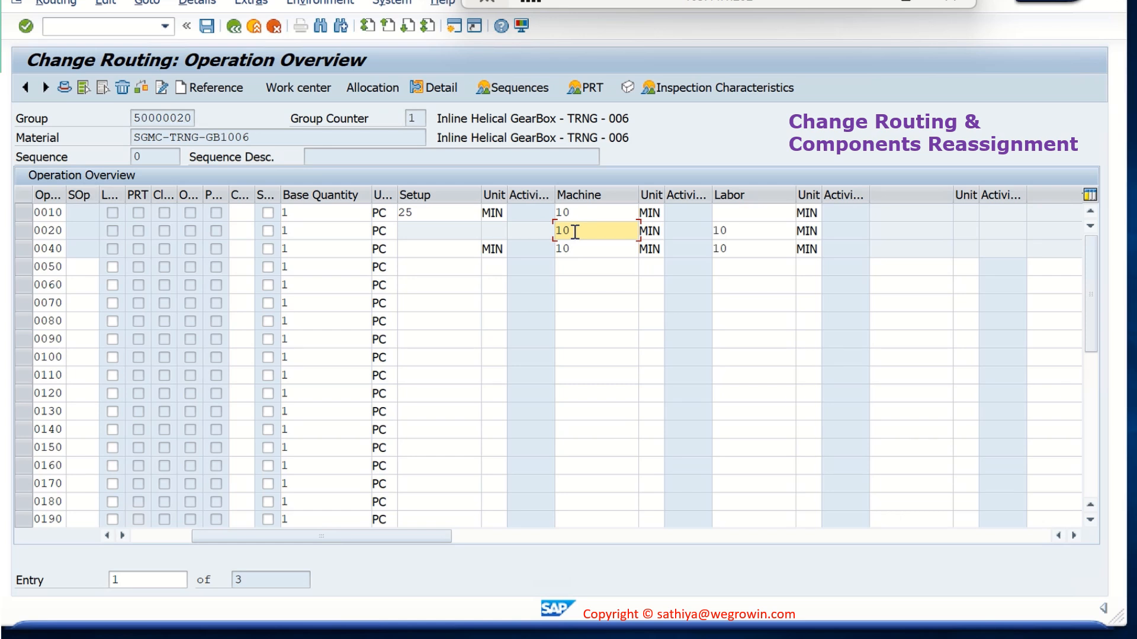
key("BackSpace")
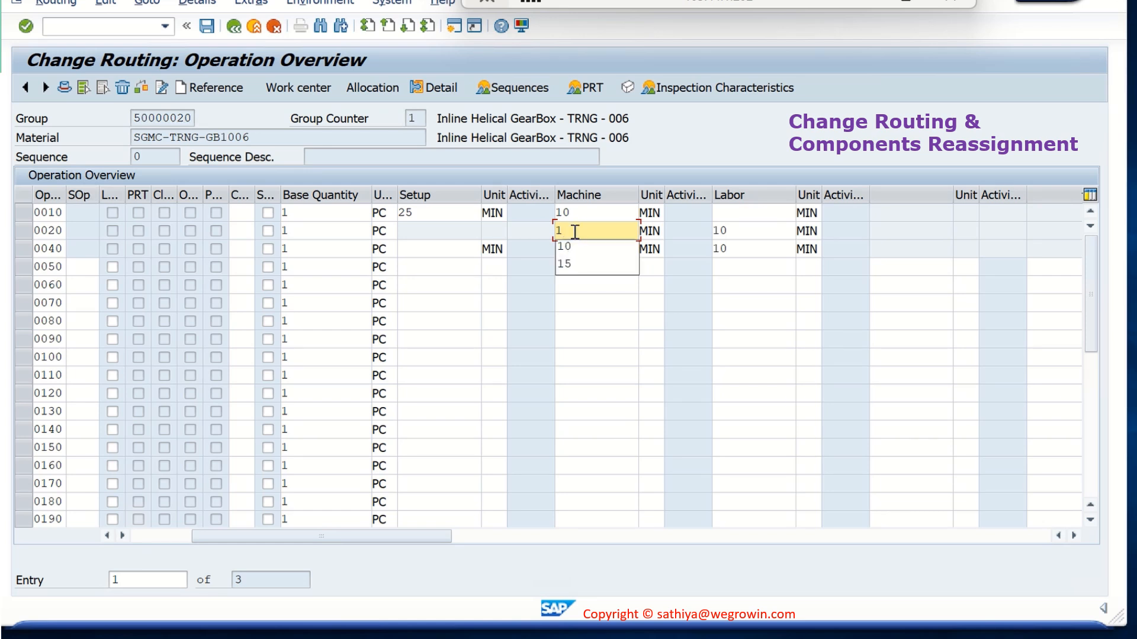
type("5")
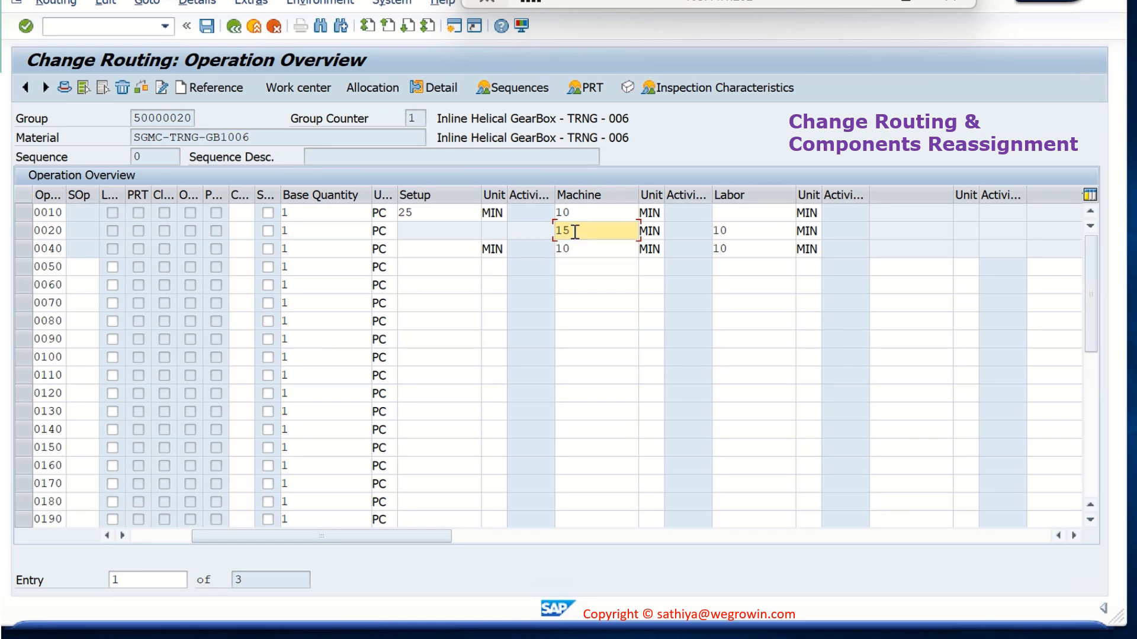
left_click(732, 247)
key("BackSpace")
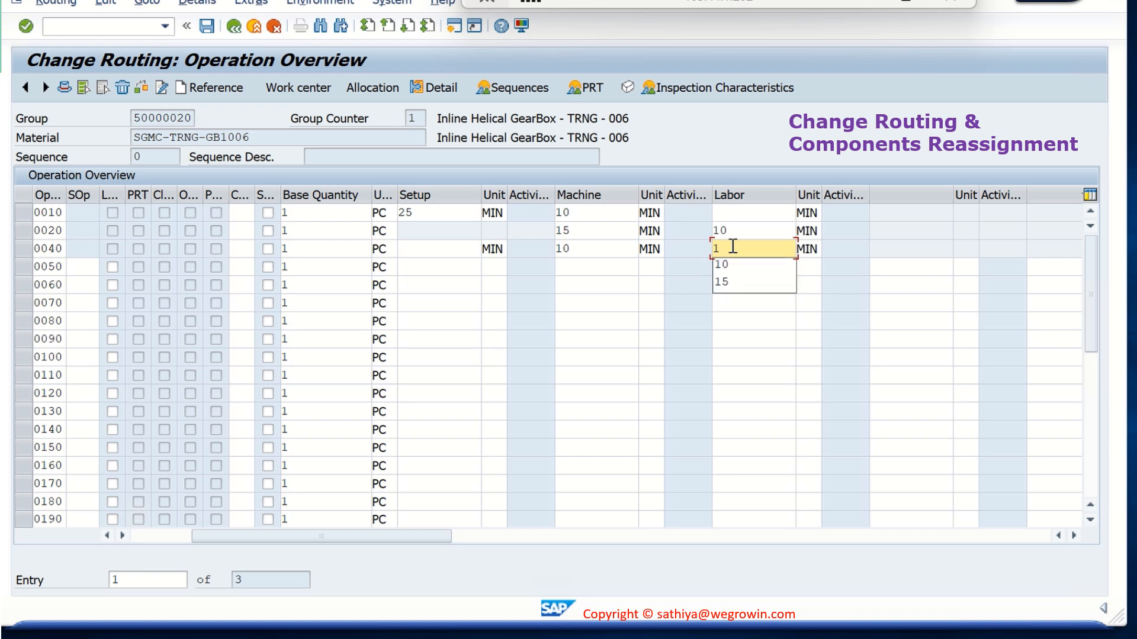
type("5")
left_click(735, 228)
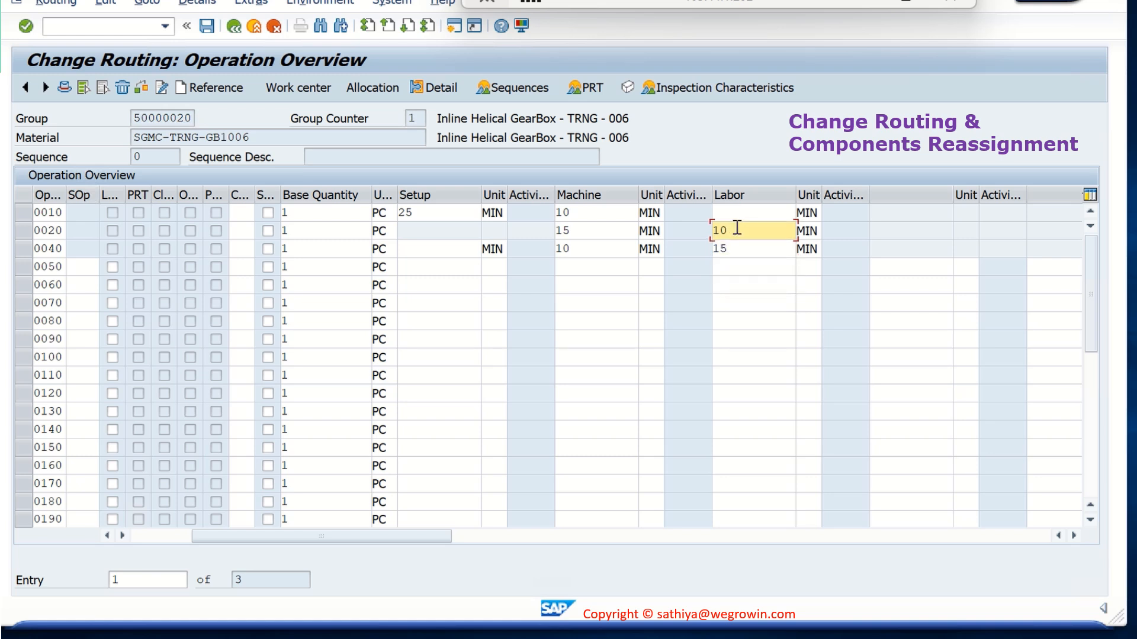
key("BackSpace")
type("5")
left_click(614, 250)
key("BackSpace")
type("5")
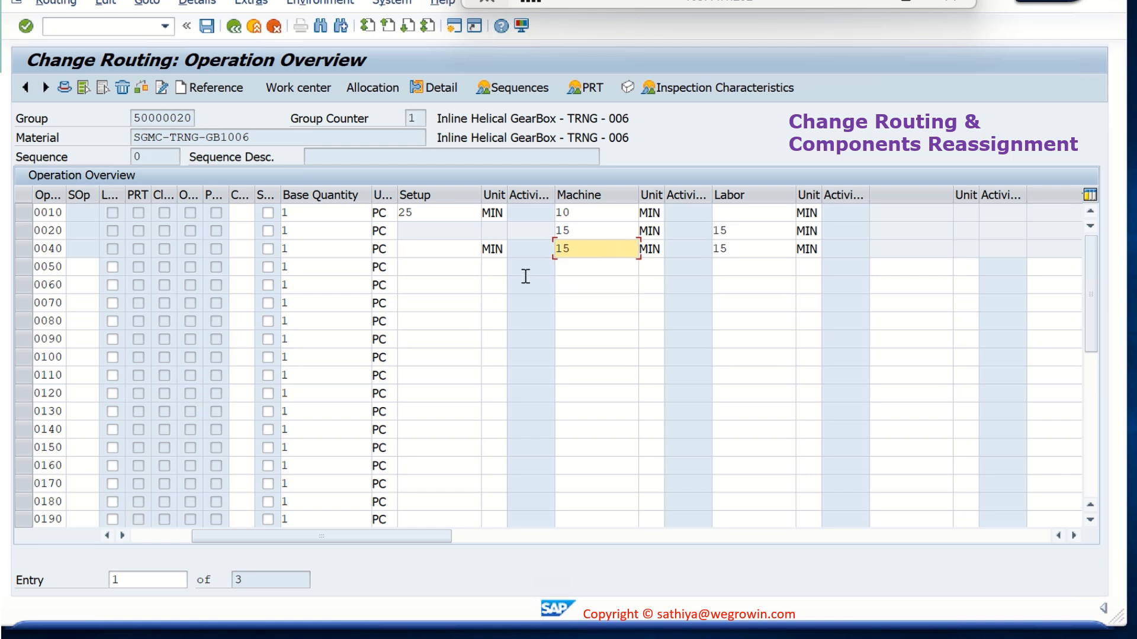
Open the component allocation of the routing and review components SGMC-TRNG-OP1003, SGMC-TRNG-CP1015 and SGMC-TRNG-CP1016
left_click_drag(443, 542, 243, 551)
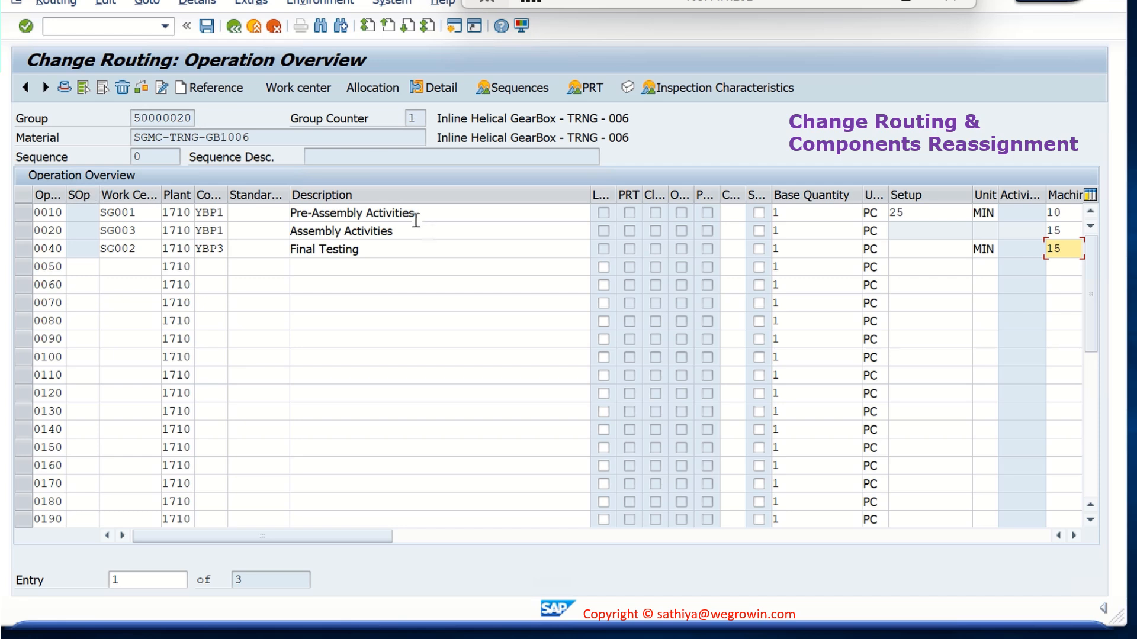
left_click(385, 91)
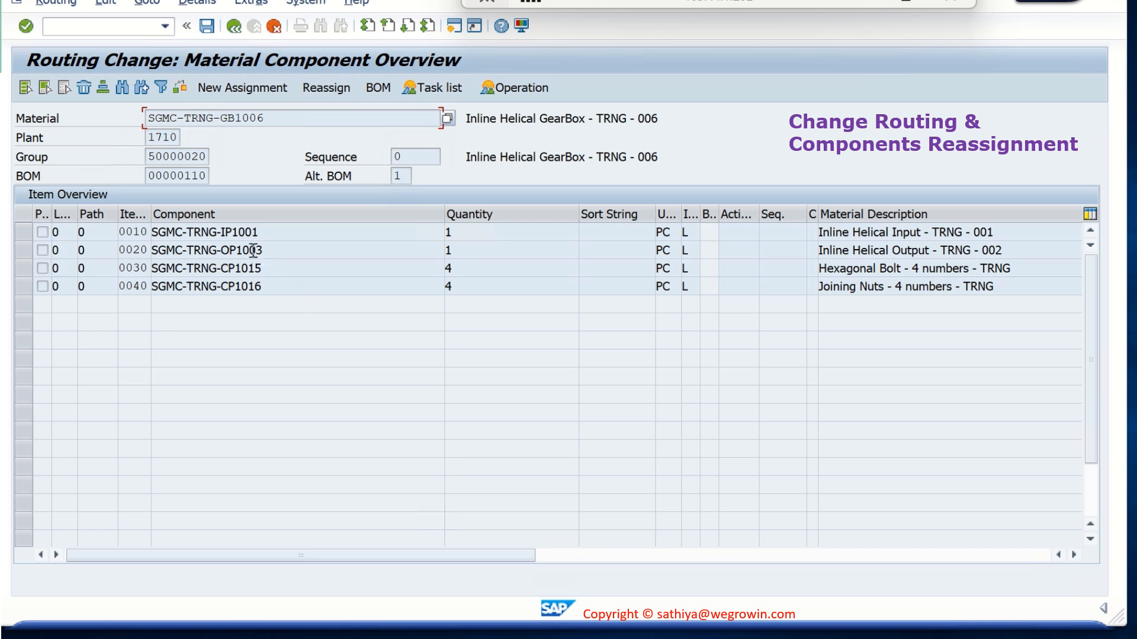
left_click_drag(271, 249, 150, 251)
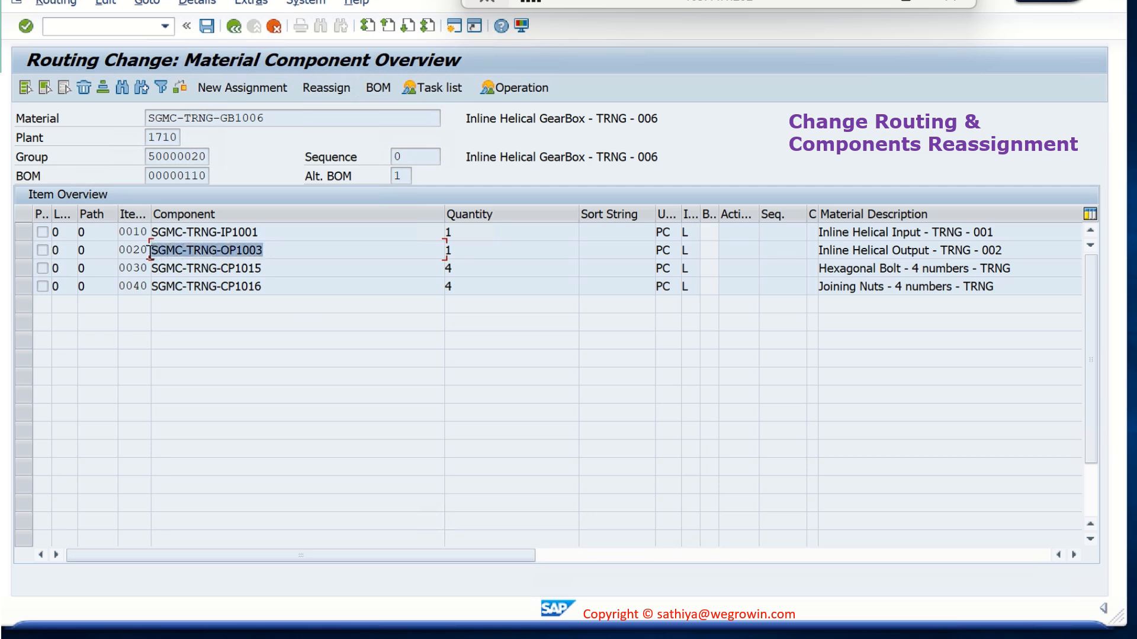
left_click(263, 230)
left_click_drag(273, 264, 159, 279)
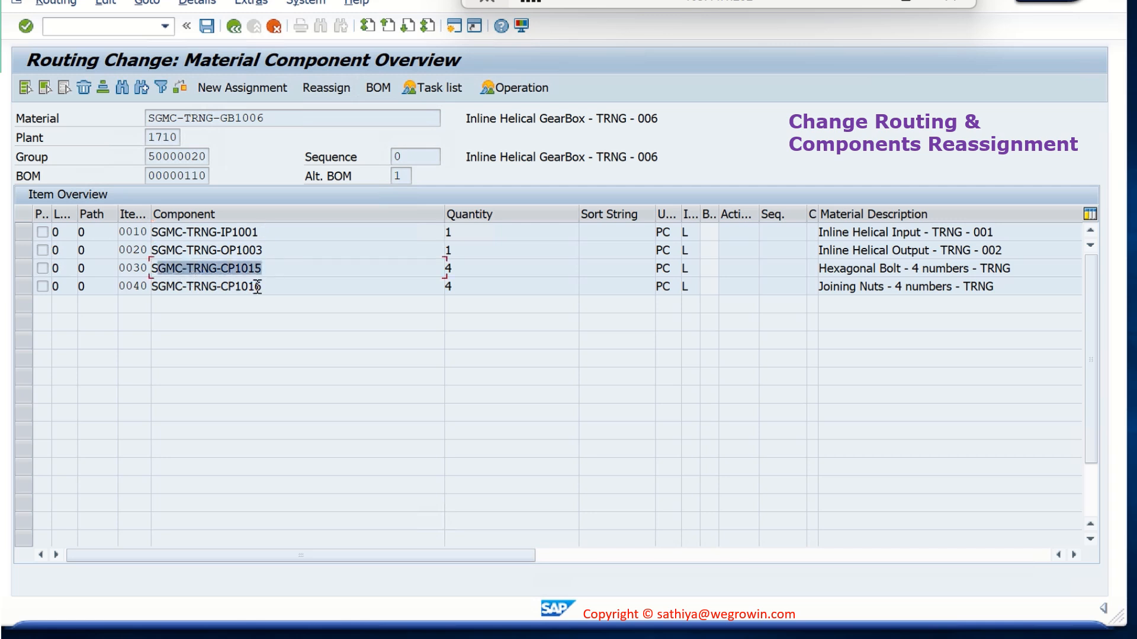
left_click_drag(262, 286, 151, 290)
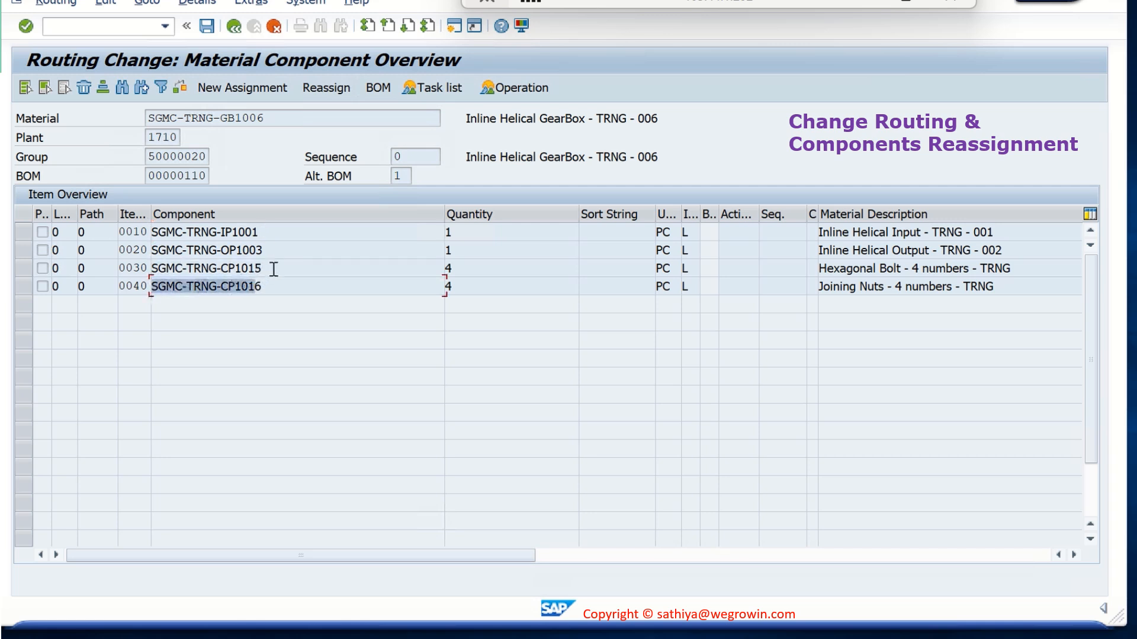
left_click_drag(273, 264, 151, 271)
left_click_drag(264, 286, 165, 288)
left_click(278, 266)
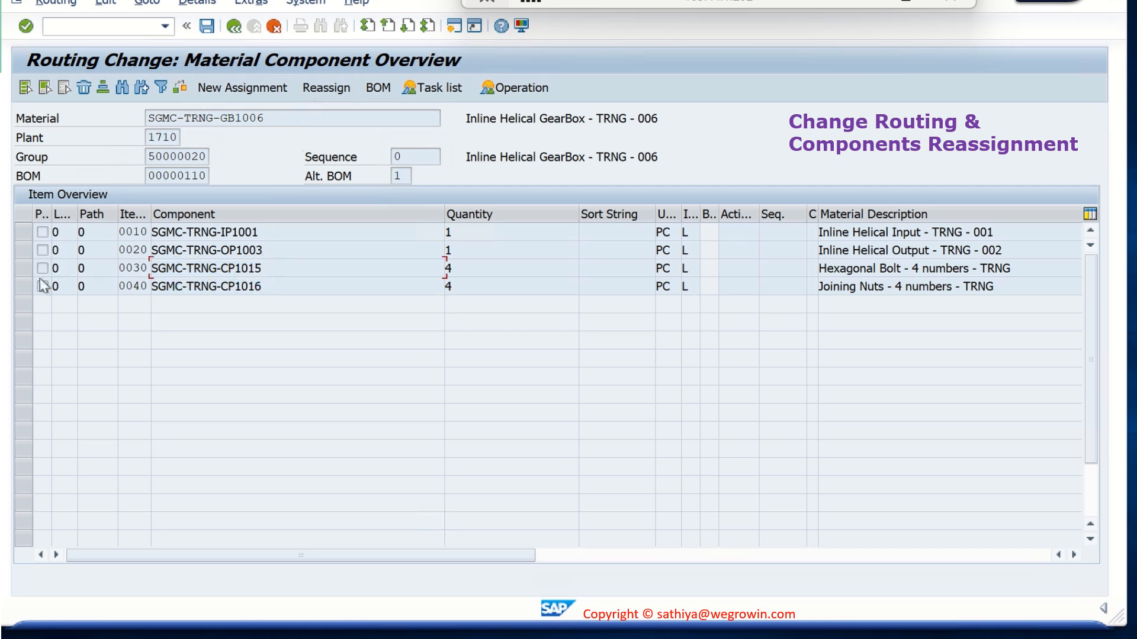
Assign the hexagonal bolt component SGMC-TRNG-CP1015 to operation 0020
left_click(23, 268)
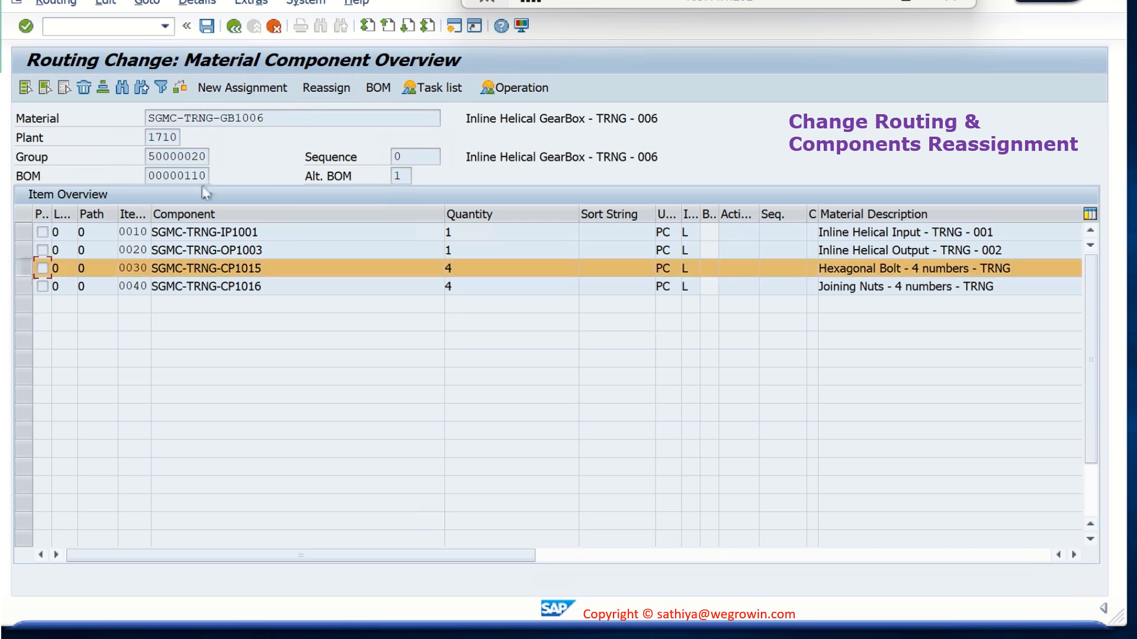
left_click(273, 90)
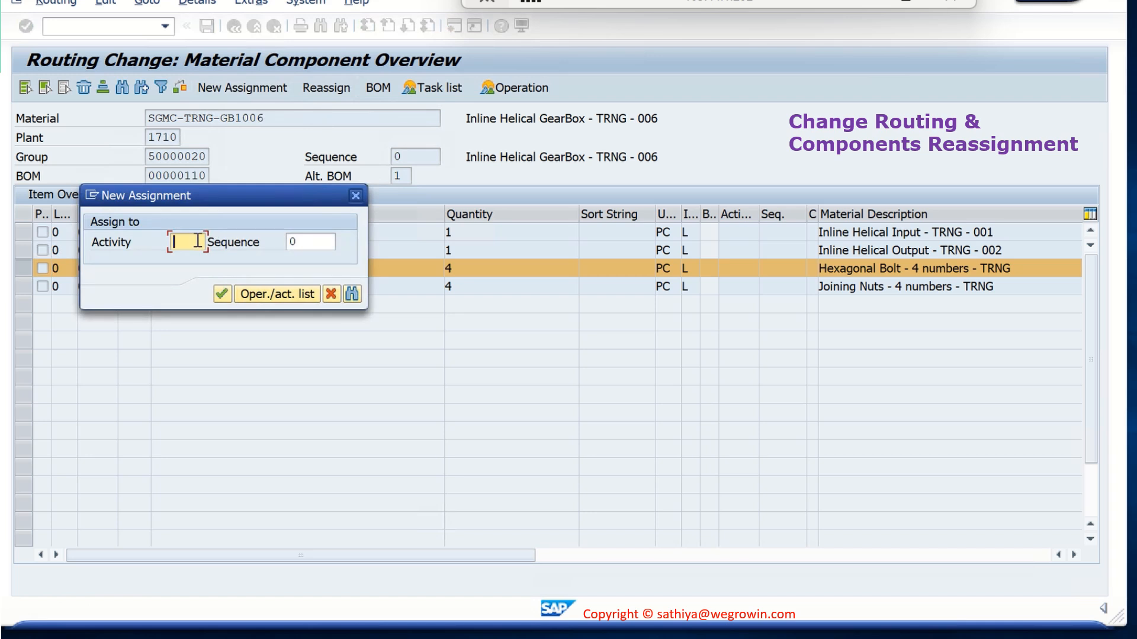
type("0020")
left_click(222, 293)
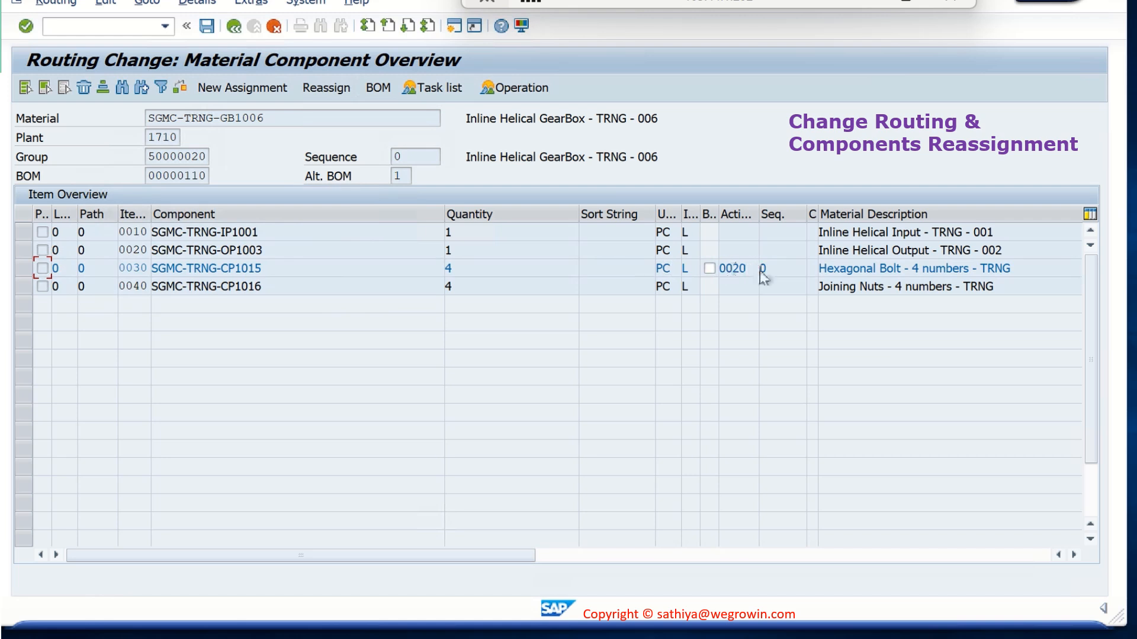
Assign the joining nuts component SGMC-TRNG-CP1016 to operation 0020
left_click(41, 286)
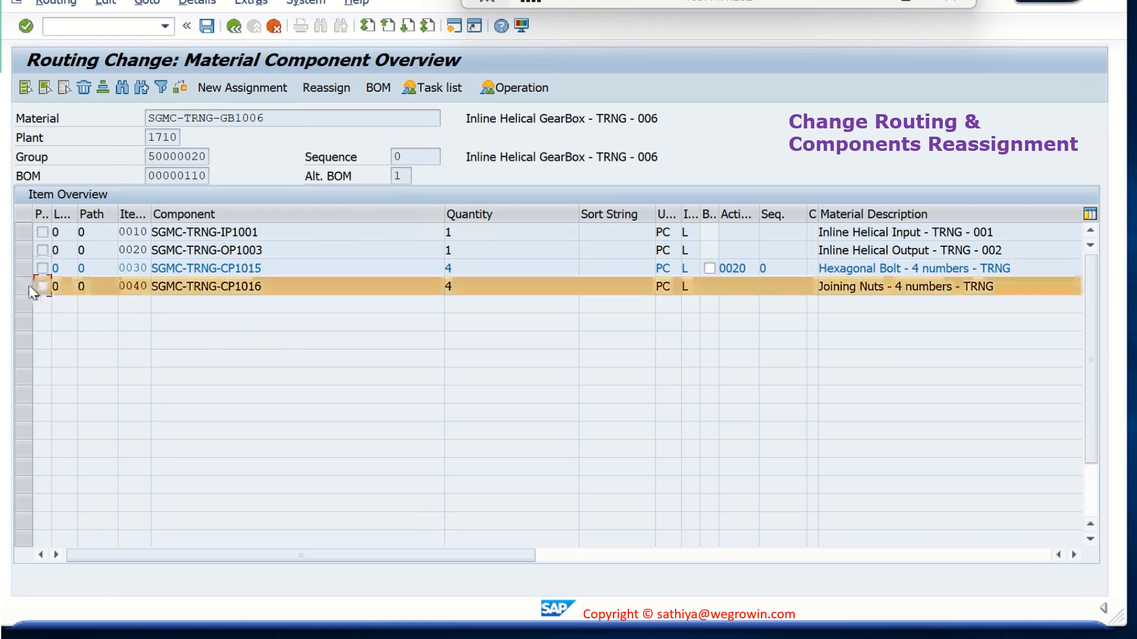
left_click(223, 87)
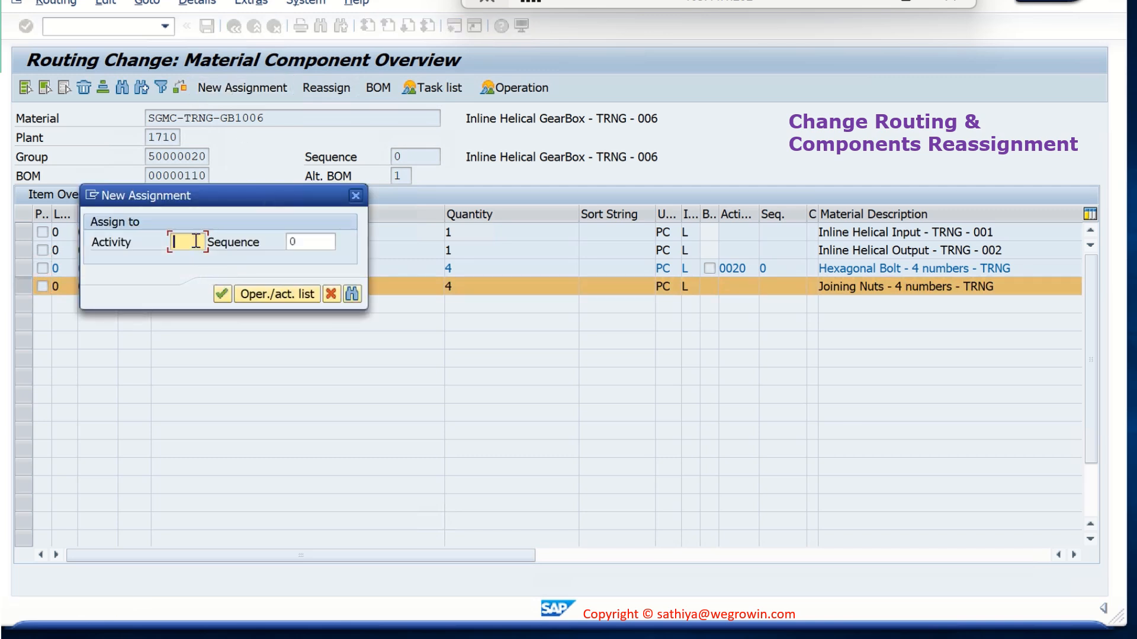
type("0020")
left_click(222, 293)
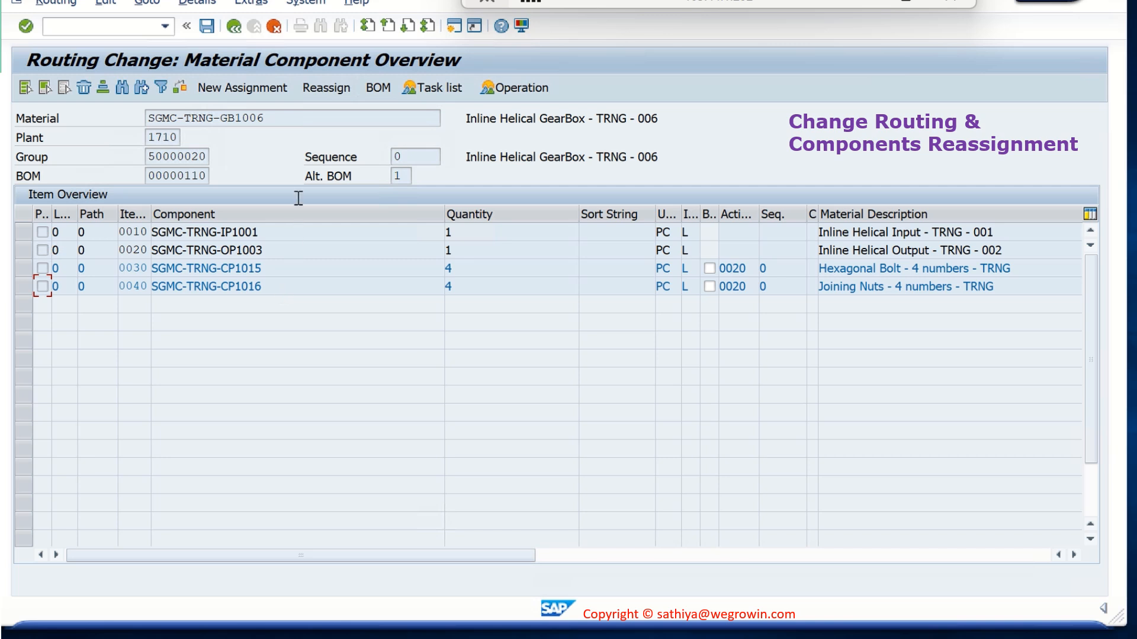
Save the changed SGMC-TRNG-GB1006 routing, view the save message details, and close them
left_click(210, 30)
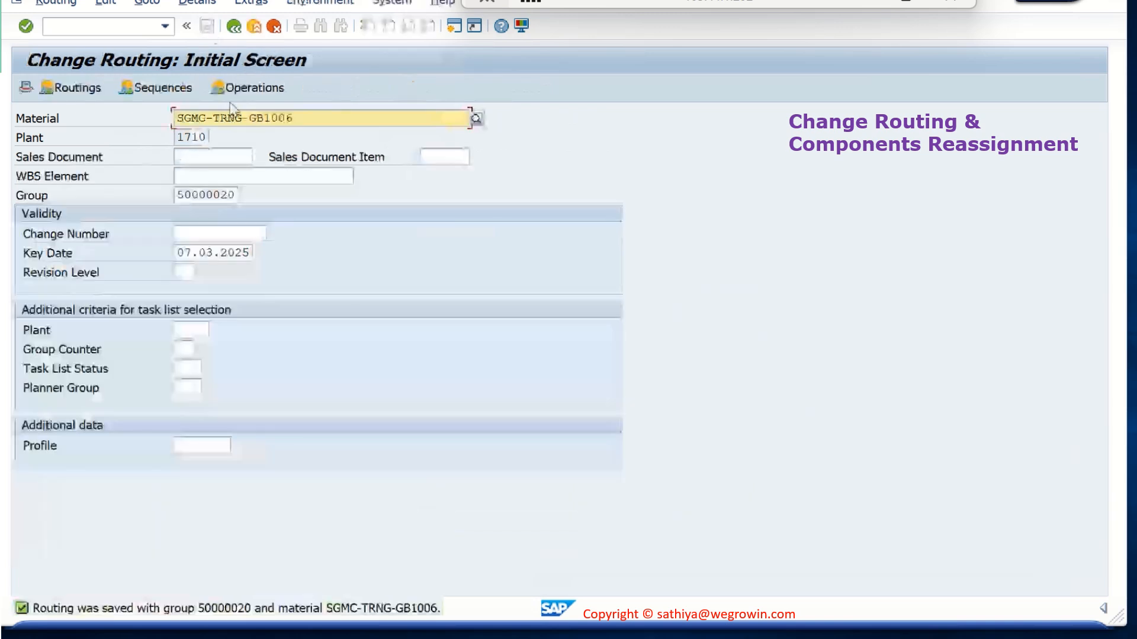
double_click(392, 608)
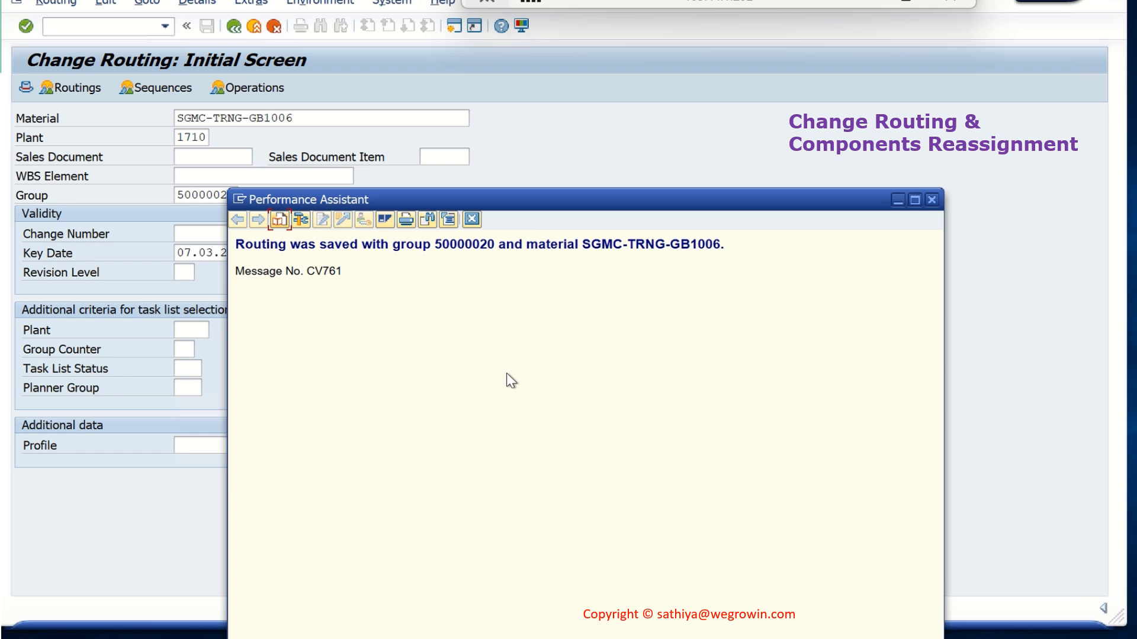
left_click(932, 200)
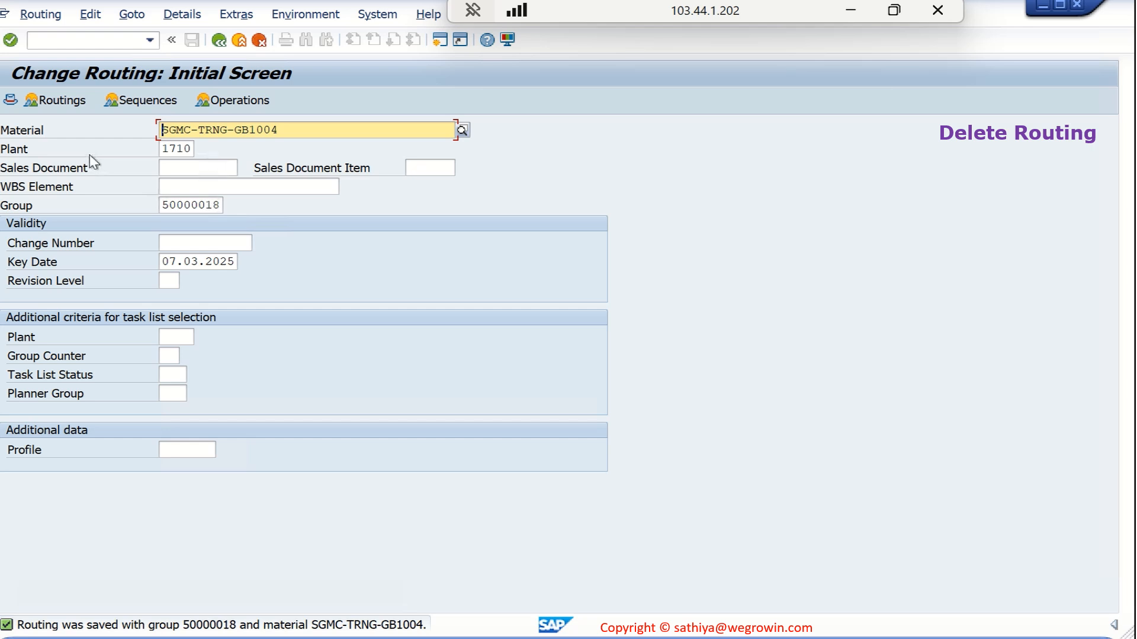
Set the deletion flag in the header details of the SGMC-TRNG-GB1004 routing and consult the flag's field help
left_click(10, 102)
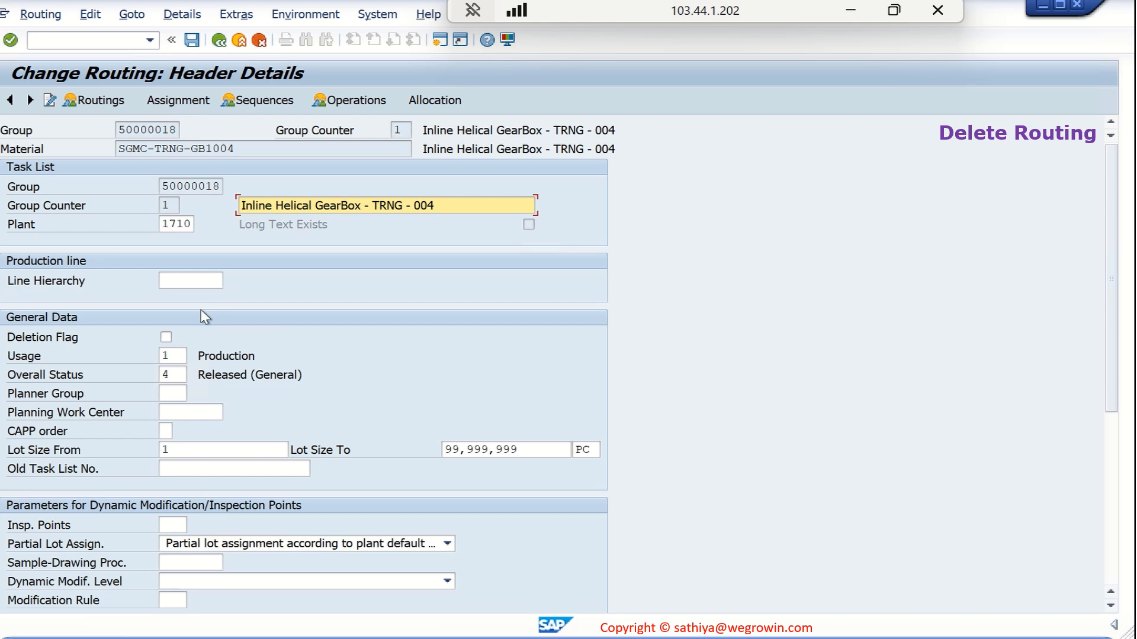
left_click(166, 336)
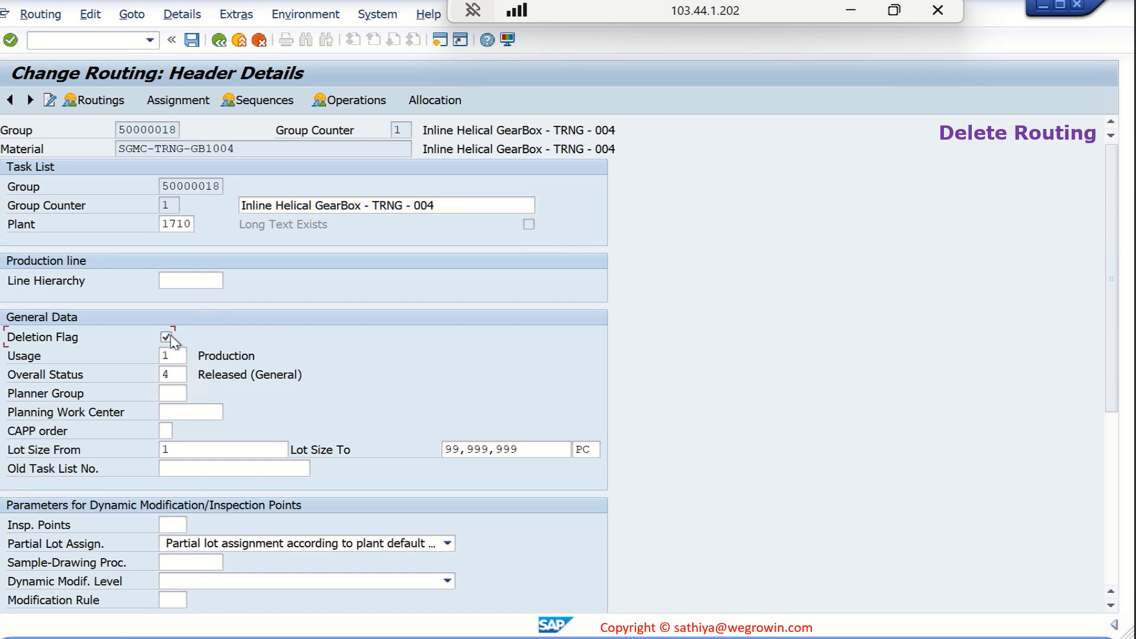
key("F1")
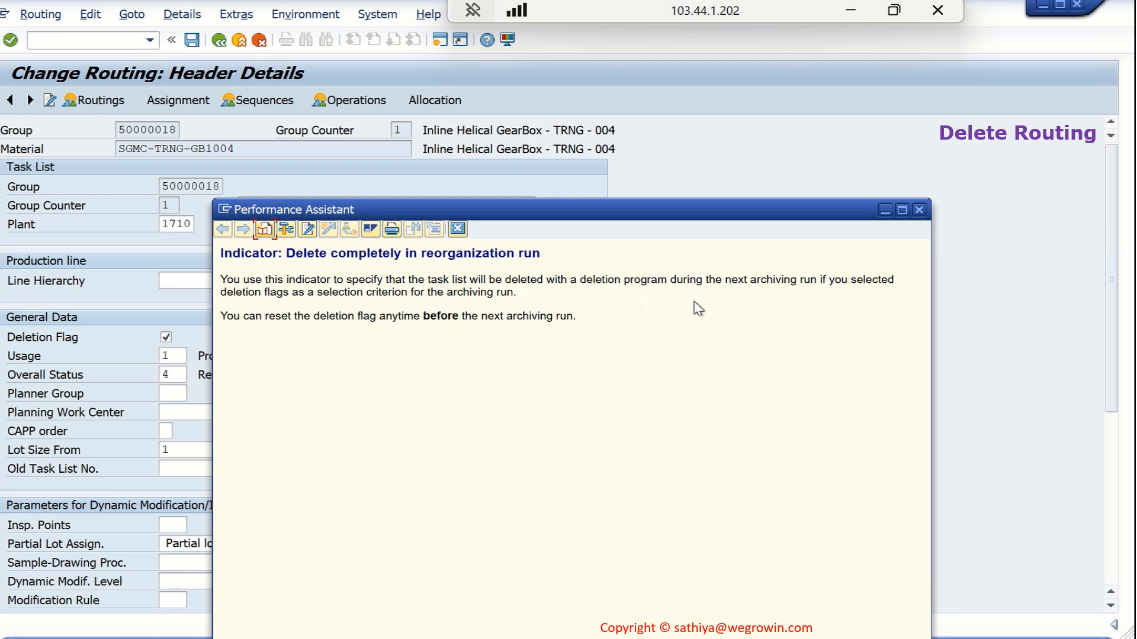
left_click(918, 211)
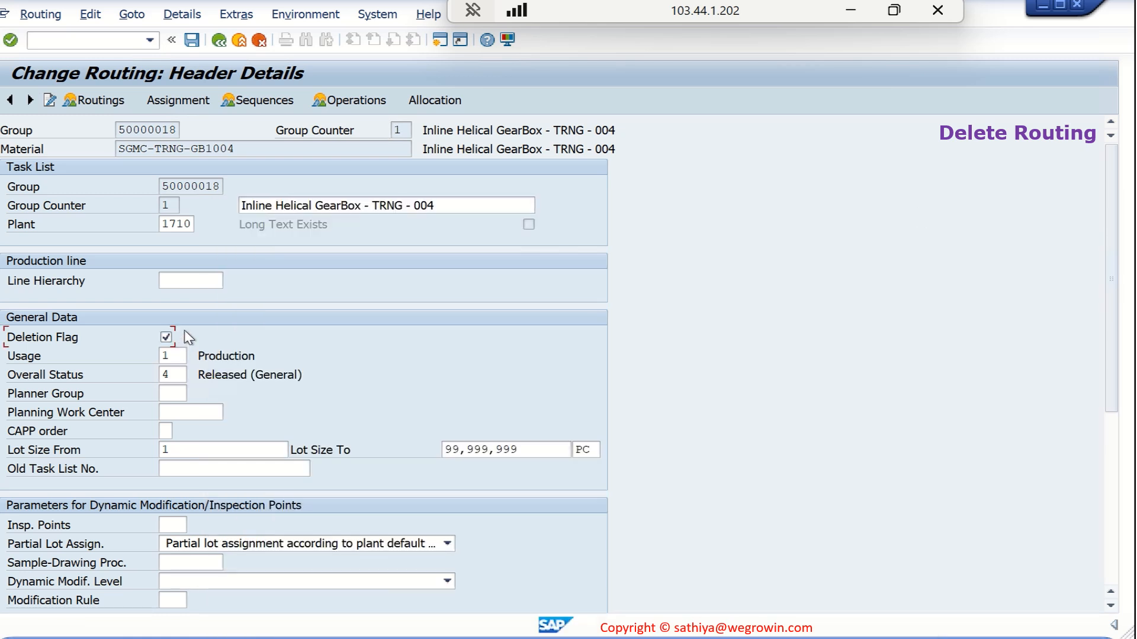
Save the SGMC-TRNG-GB1004 routing with its deletion flag, view the save message details, and close them
left_click(192, 41)
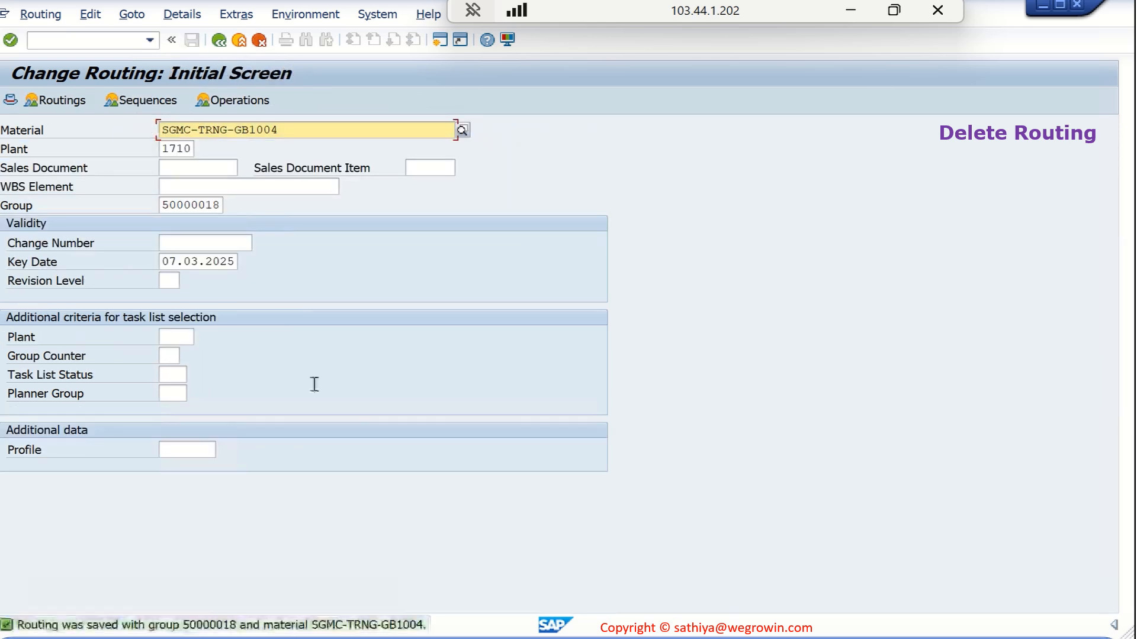
double_click(265, 626)
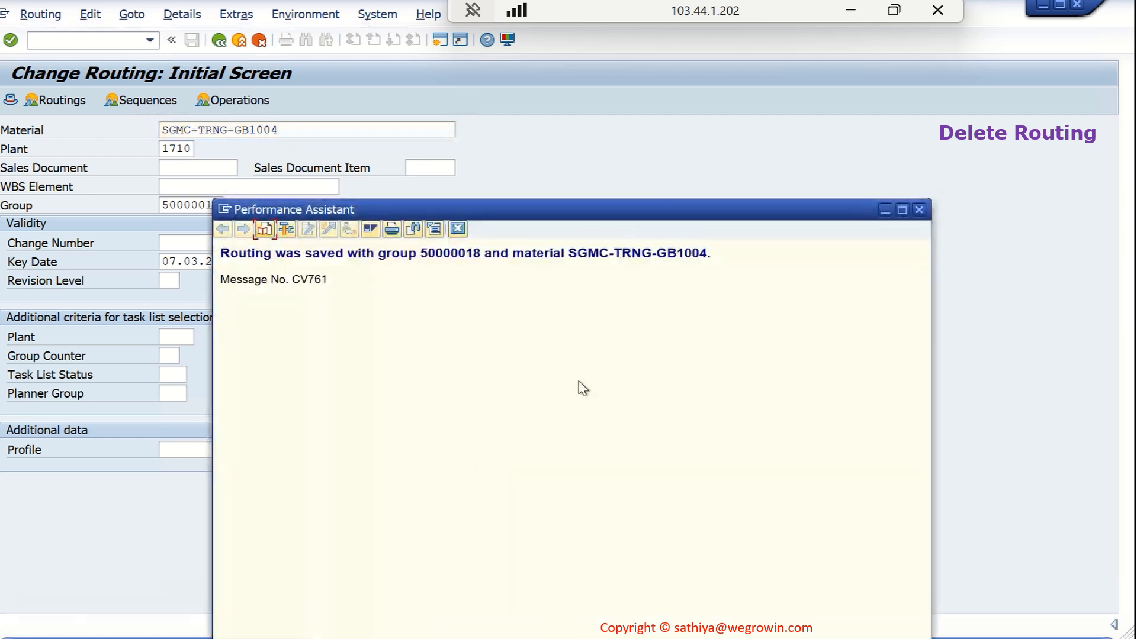
left_click(918, 210)
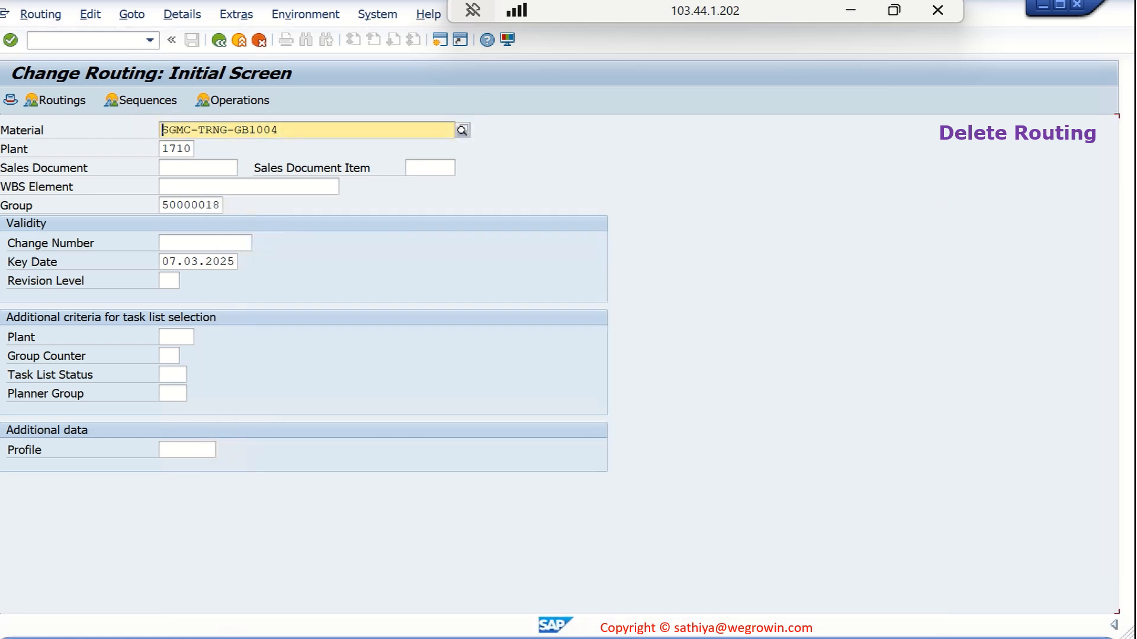
Open task list deletion without archiving (CA98) for SGMC-TRNG-GB1004 and enable the deletion flag criterion and the task list usage check
left_click(269, 599)
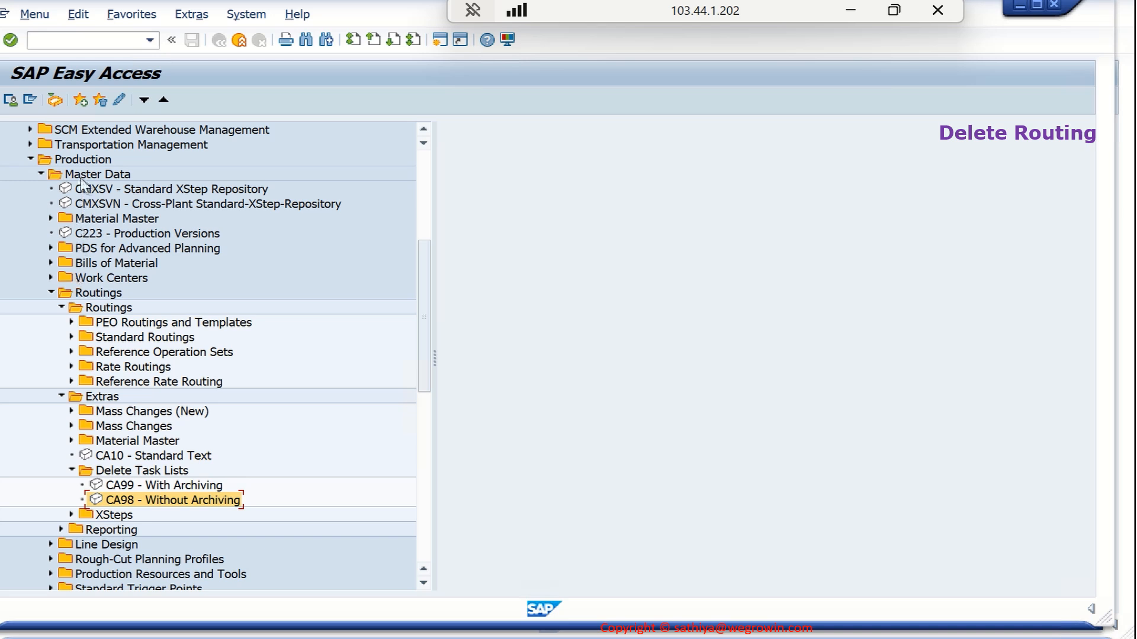
left_click(102, 397)
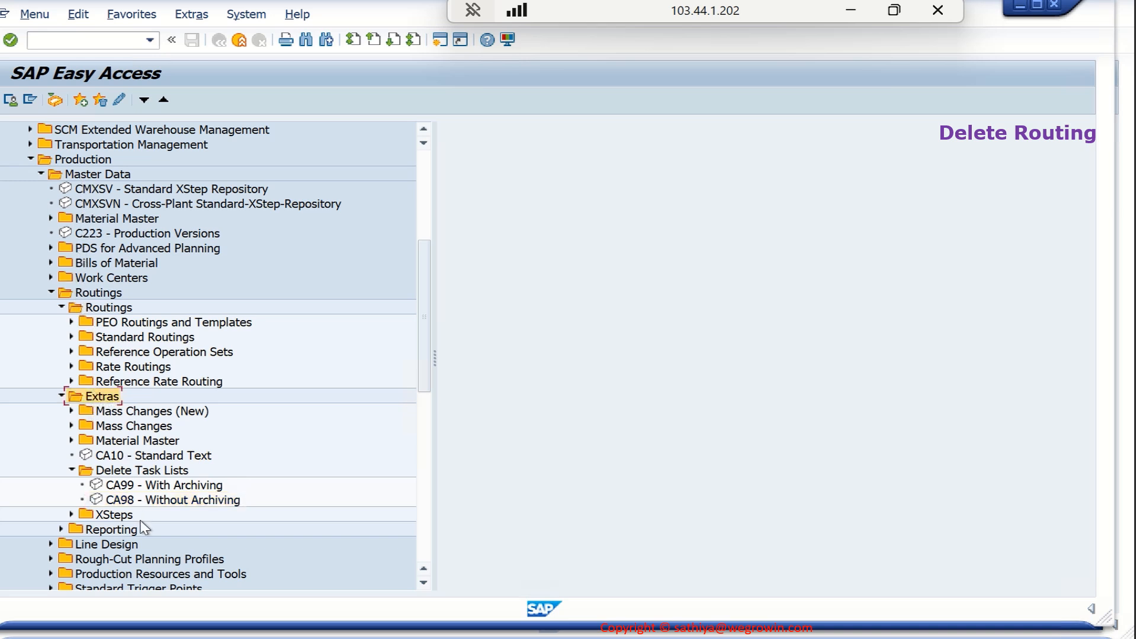
double_click(146, 500)
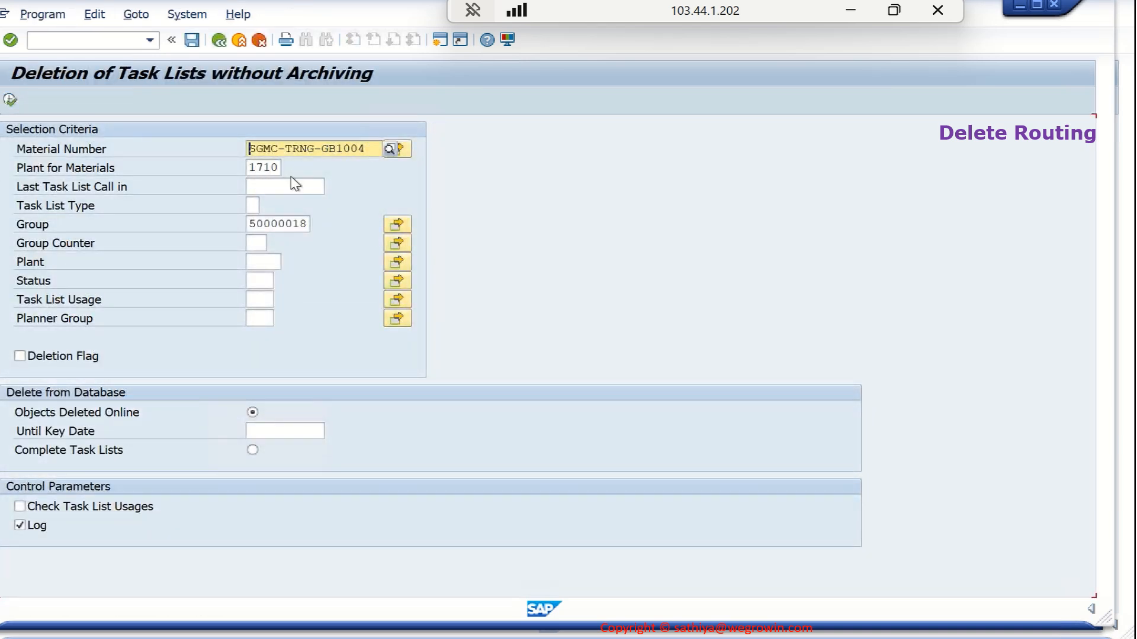
left_click(20, 357)
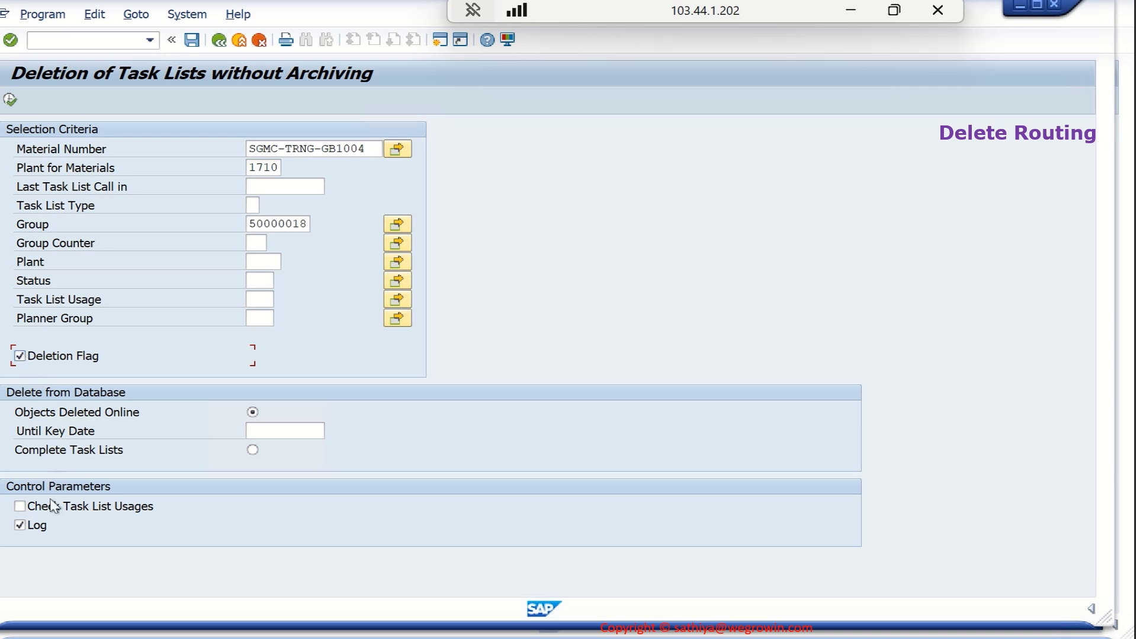
left_click(23, 507)
key("F8")
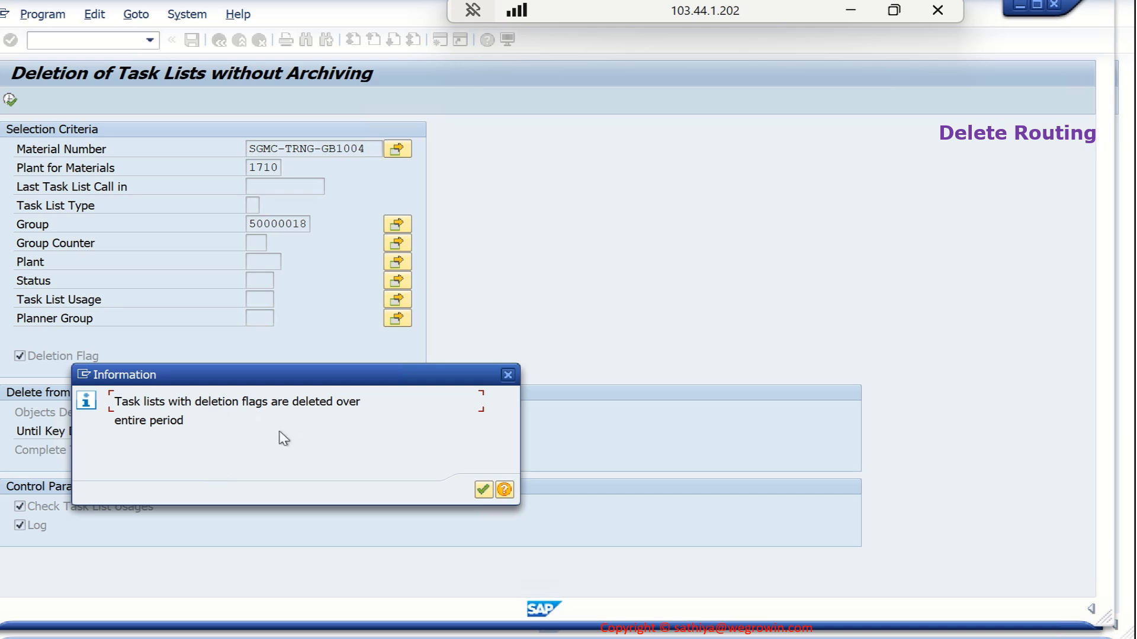
left_click(482, 490)
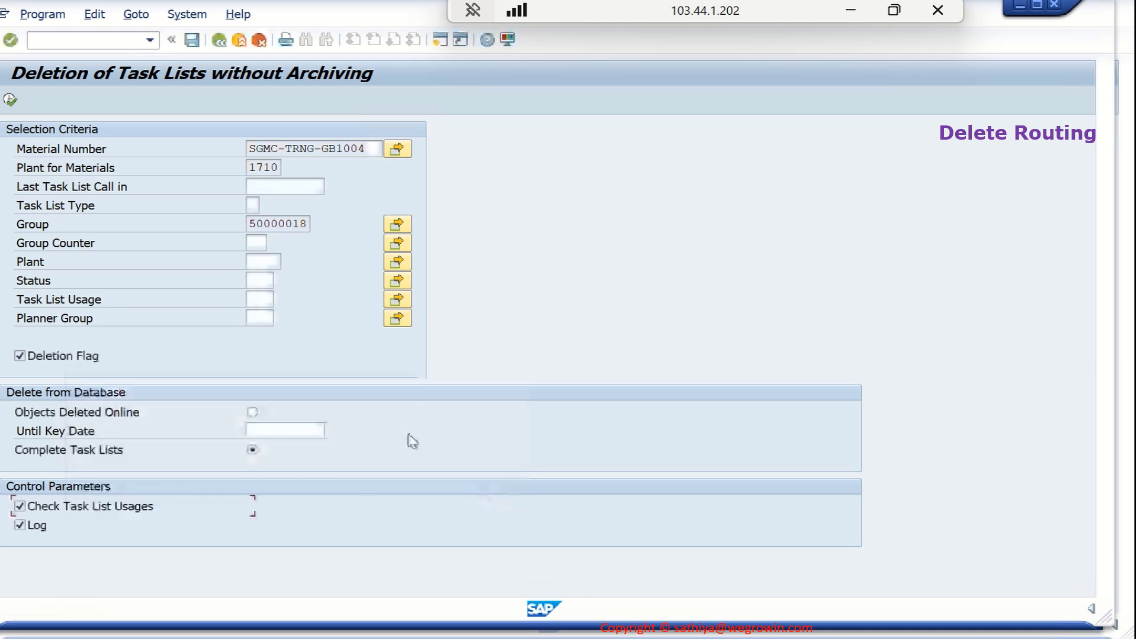
Execute the complete deletion of the flagged SGMC-TRNG-GB1004 task list and confirm the selected task list
left_click(10, 99)
left_click(284, 313)
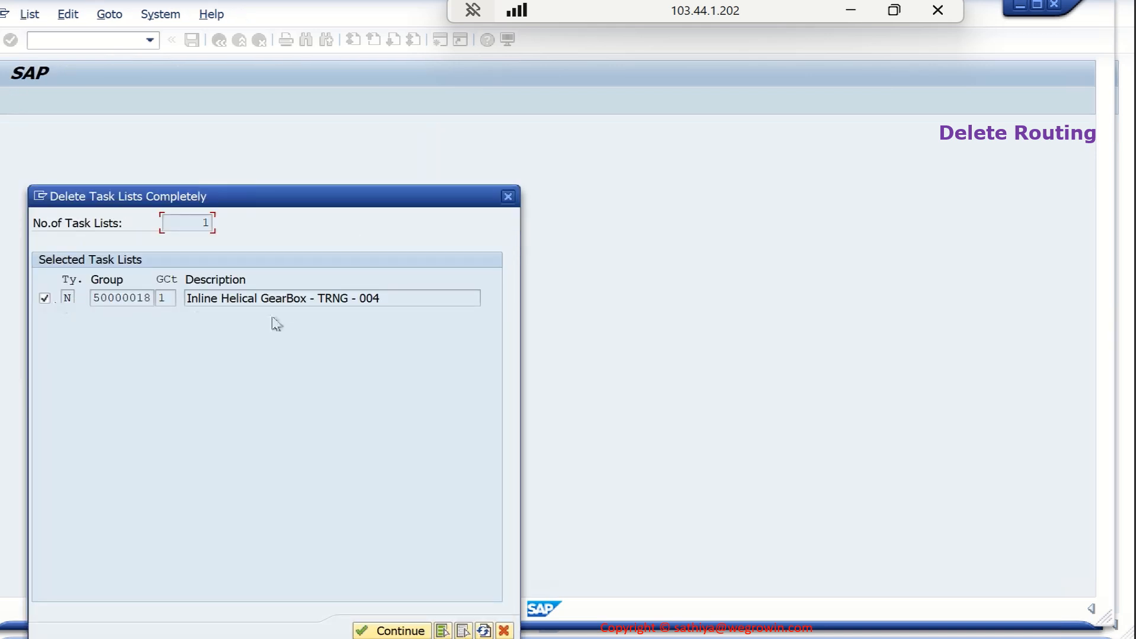
left_click(414, 633)
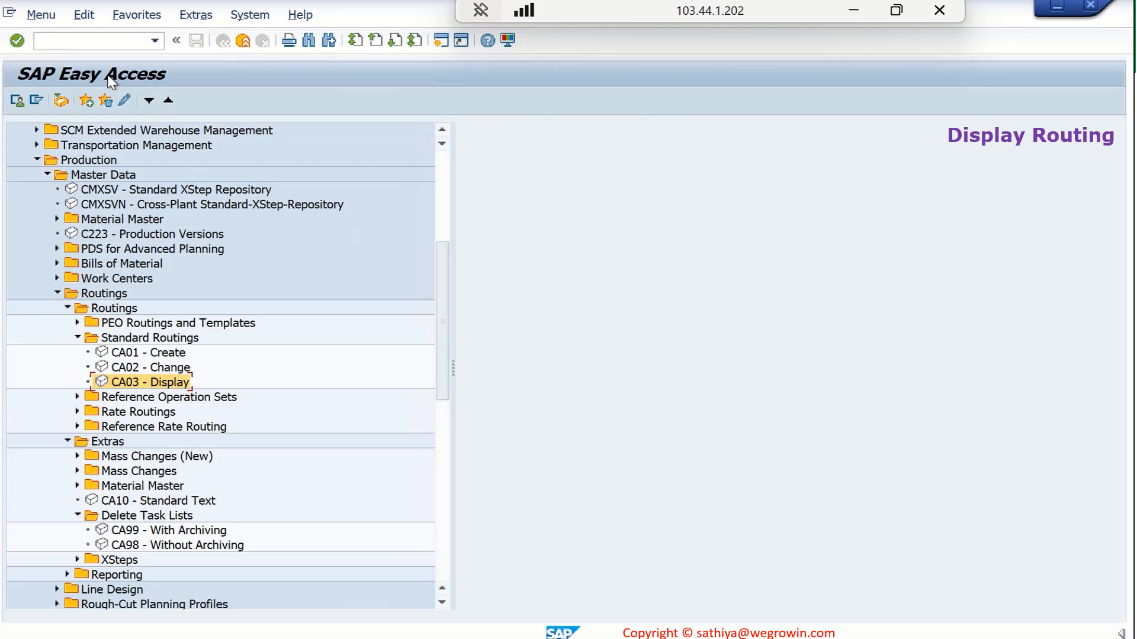
Try to display the deleted SGMC-TRNG-GB1004 routing in plant 1710 with CA03 and dismiss the selection prompt
double_click(146, 384)
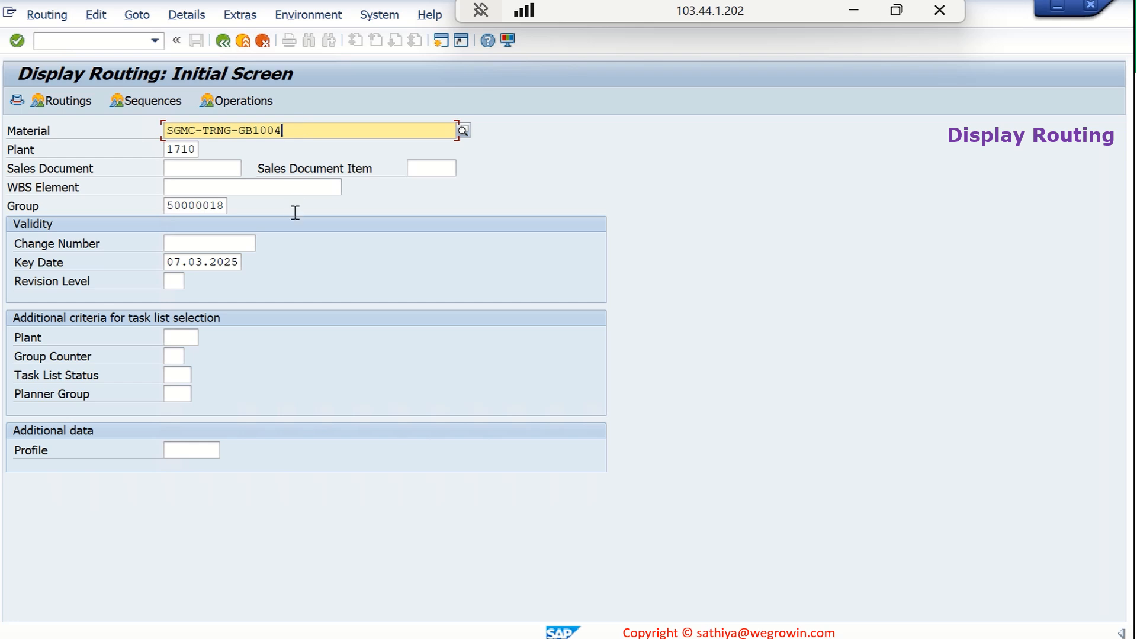
key("Return")
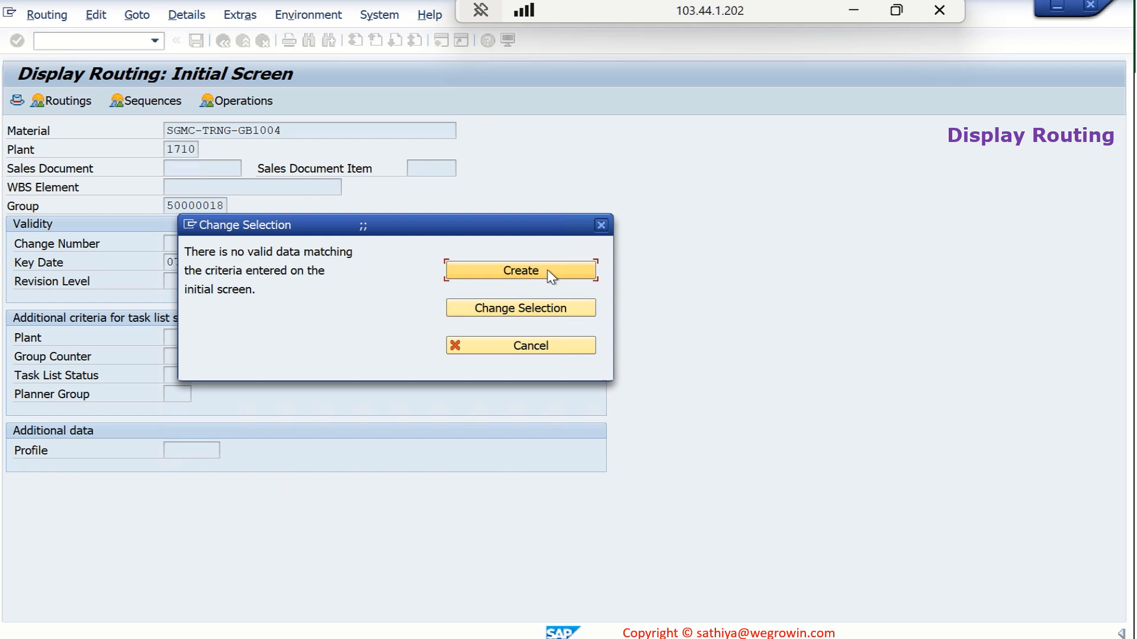
left_click(602, 225)
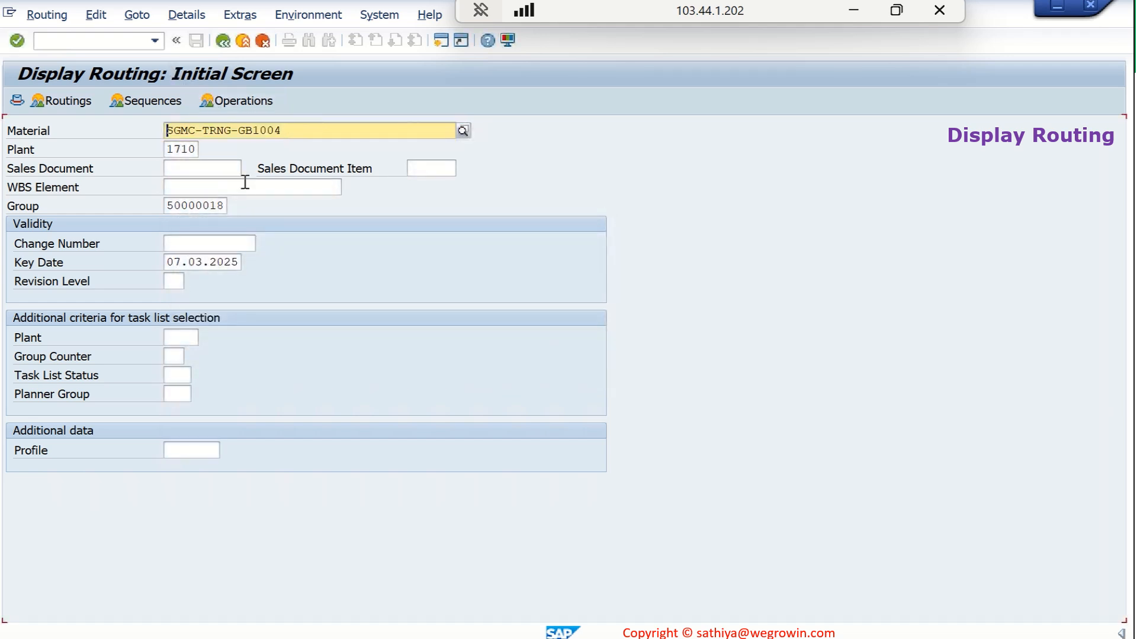
Set the material to SGMC-TRNG-GB1005, try to display its routing, and dismiss the selection prompt
left_click(303, 124)
key("BackSpace")
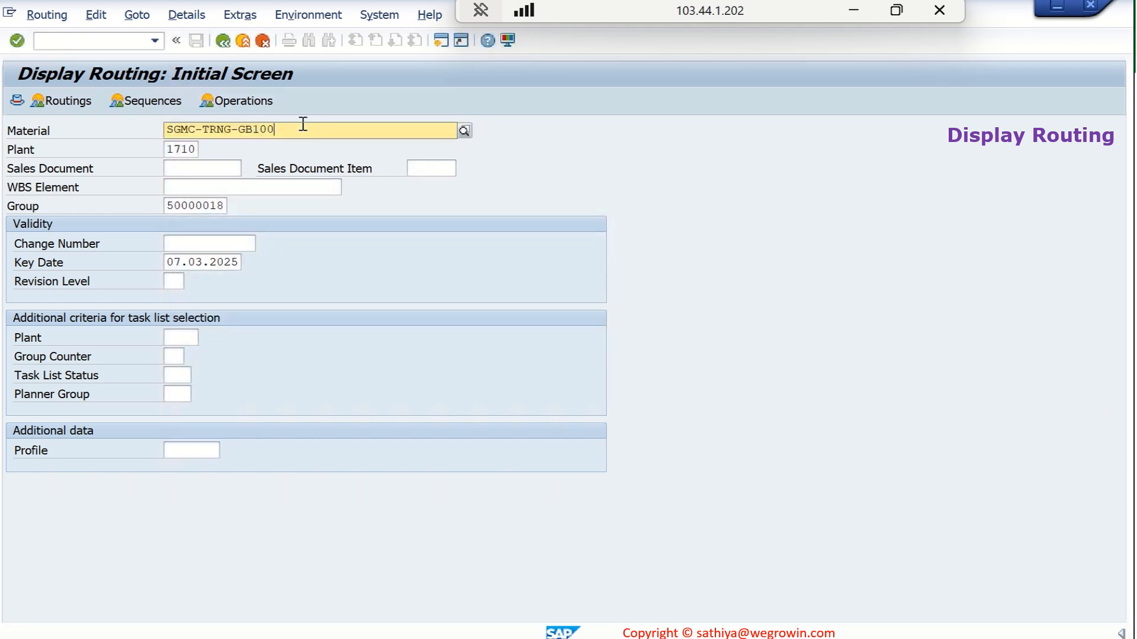
type("5")
key("Return")
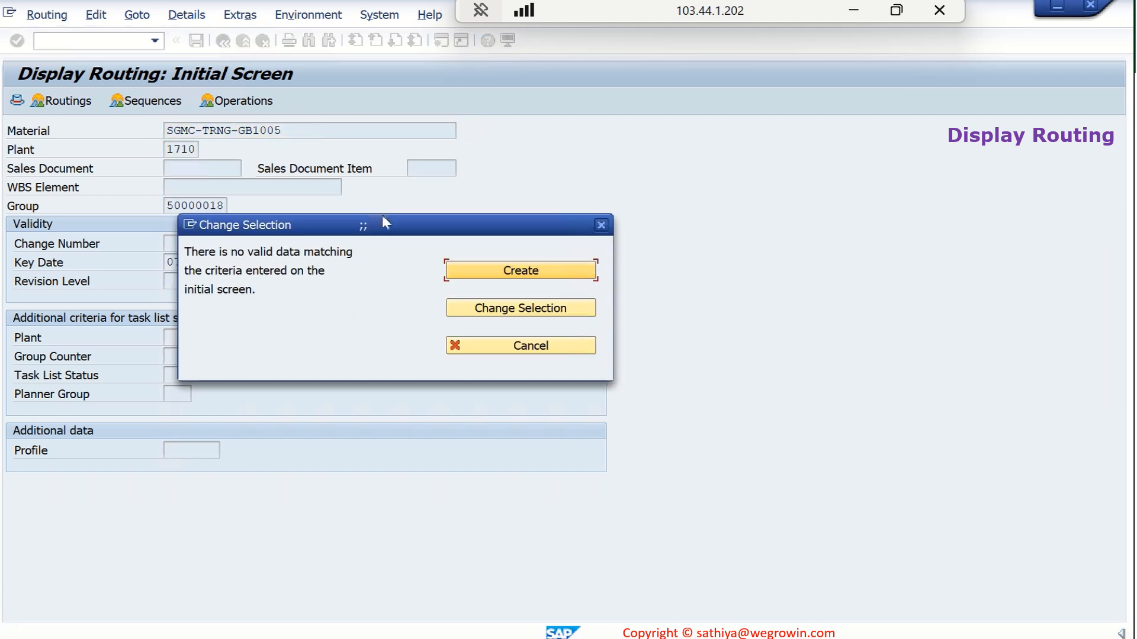
left_click(601, 225)
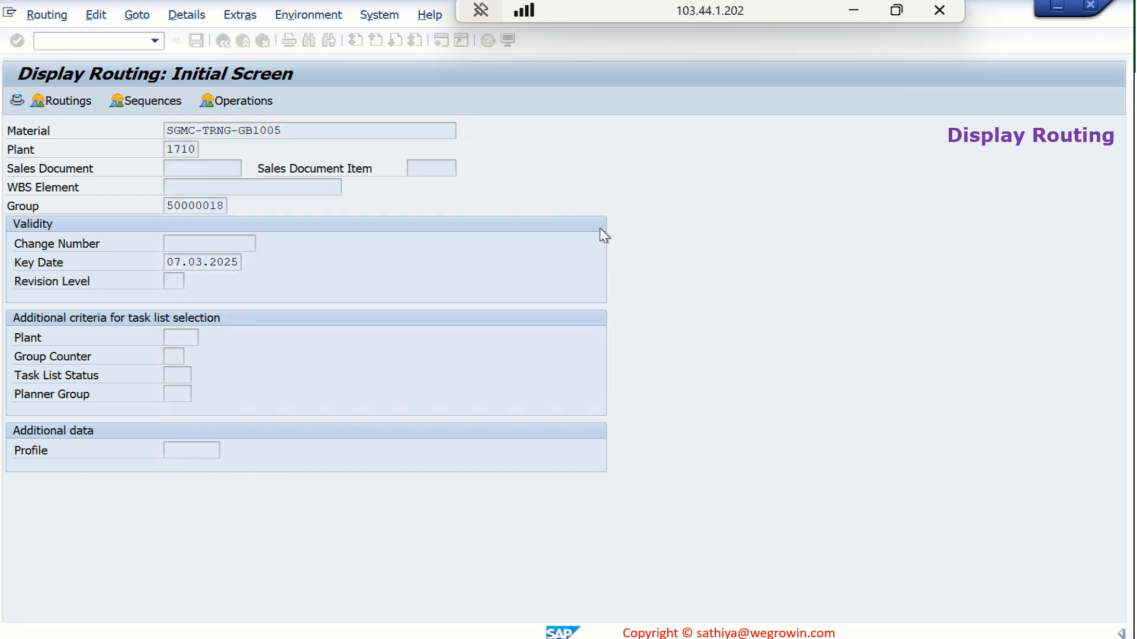
Clear the group and display the operation overview of the SGMC-TRNG-GB1005 routing
left_click(210, 205)
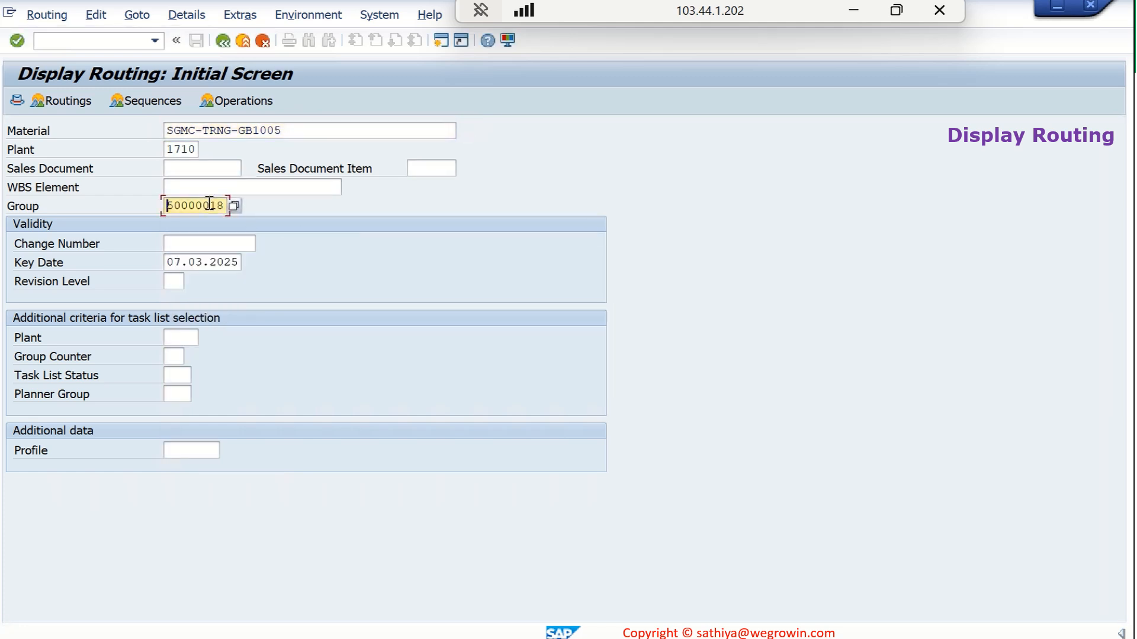
double_click(209, 205)
key("Delete")
key("Return")
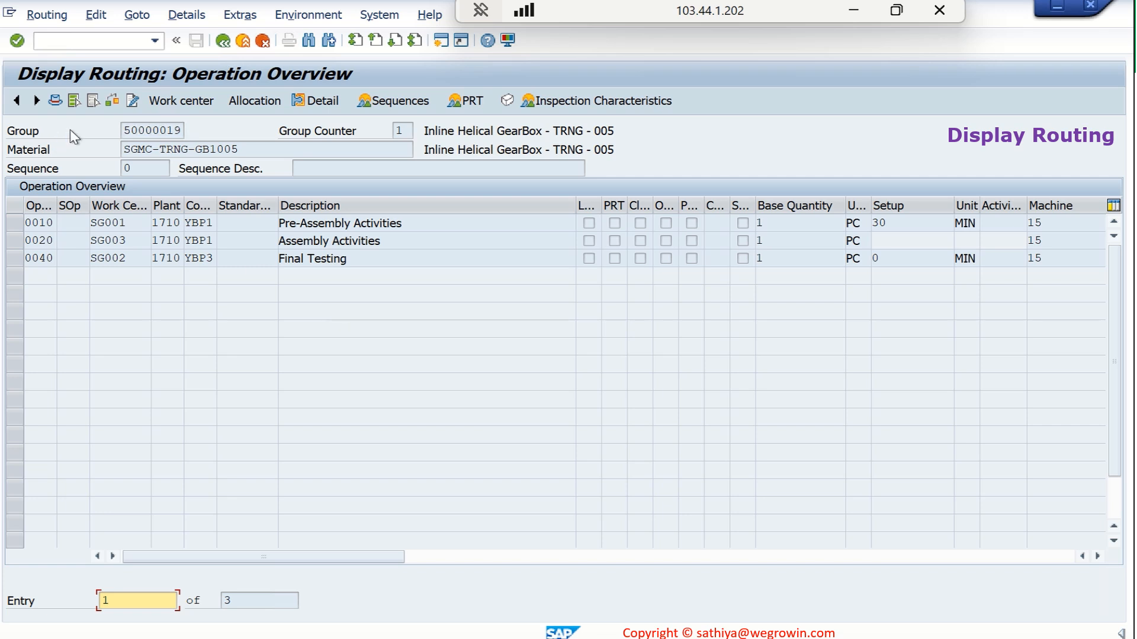
View the header details of the SGMC-TRNG-GB1005 routing, return to its operations, and show its material component allocation
left_click(57, 101)
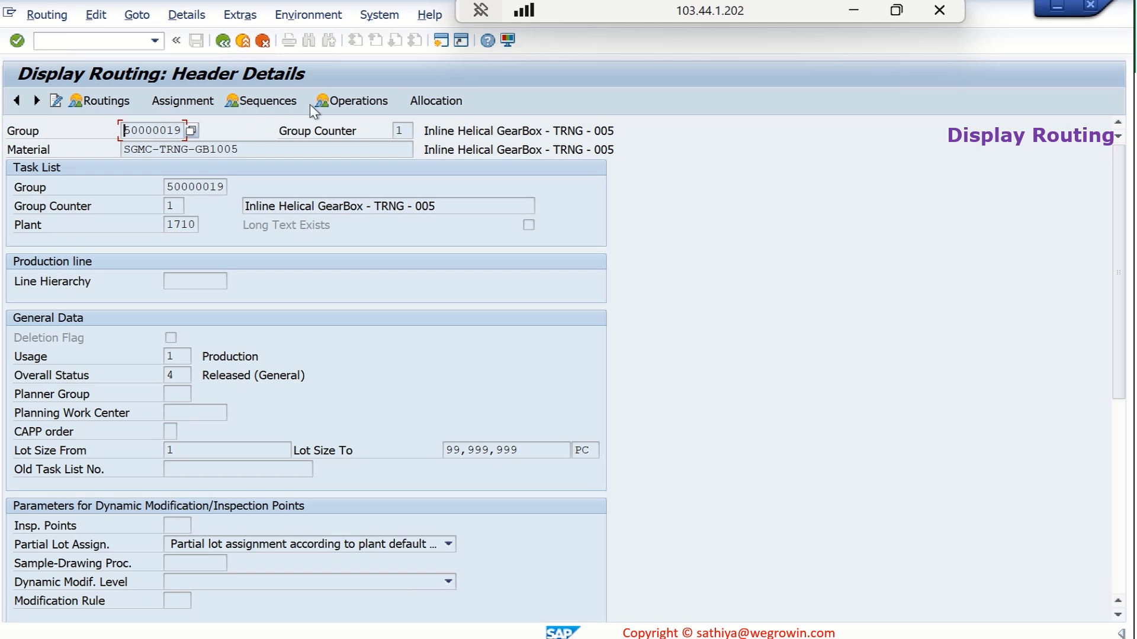
left_click(345, 103)
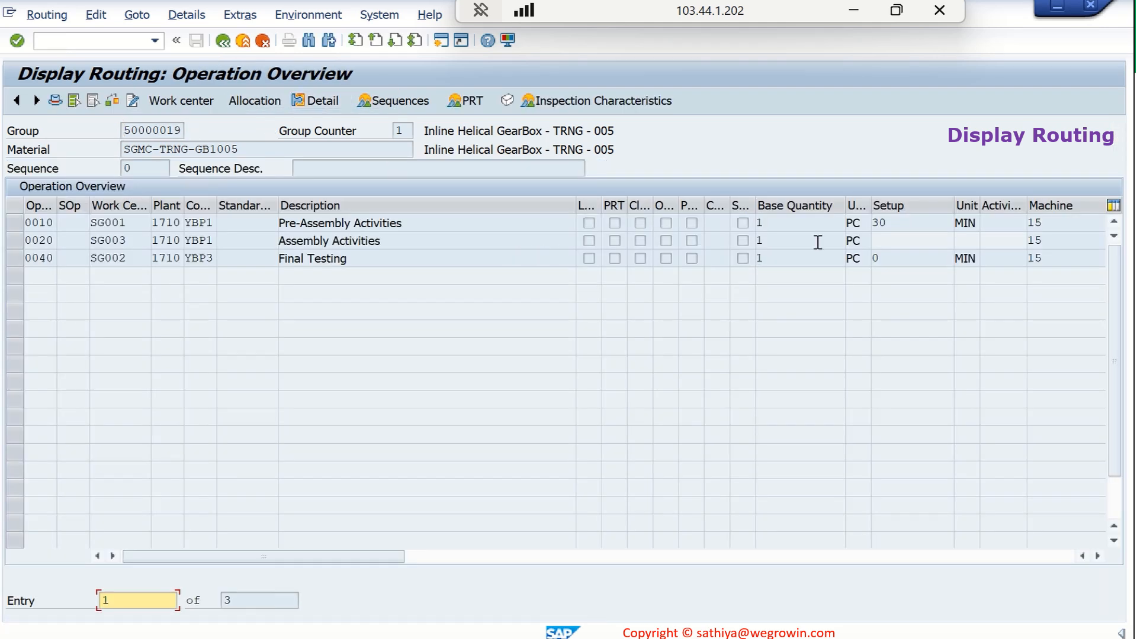
left_click(277, 104)
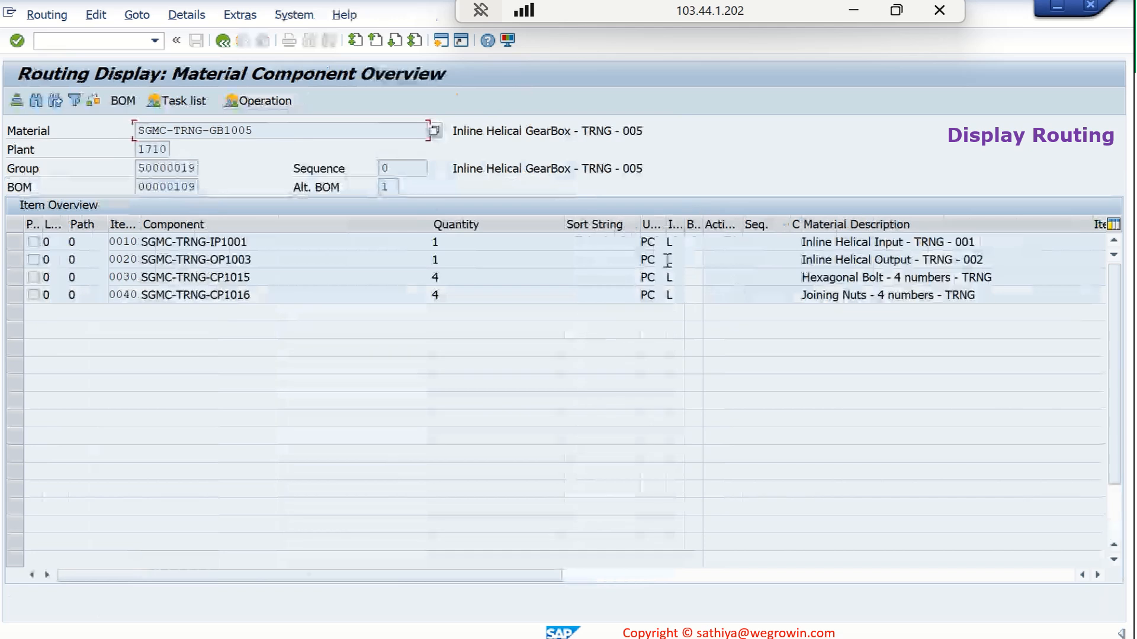